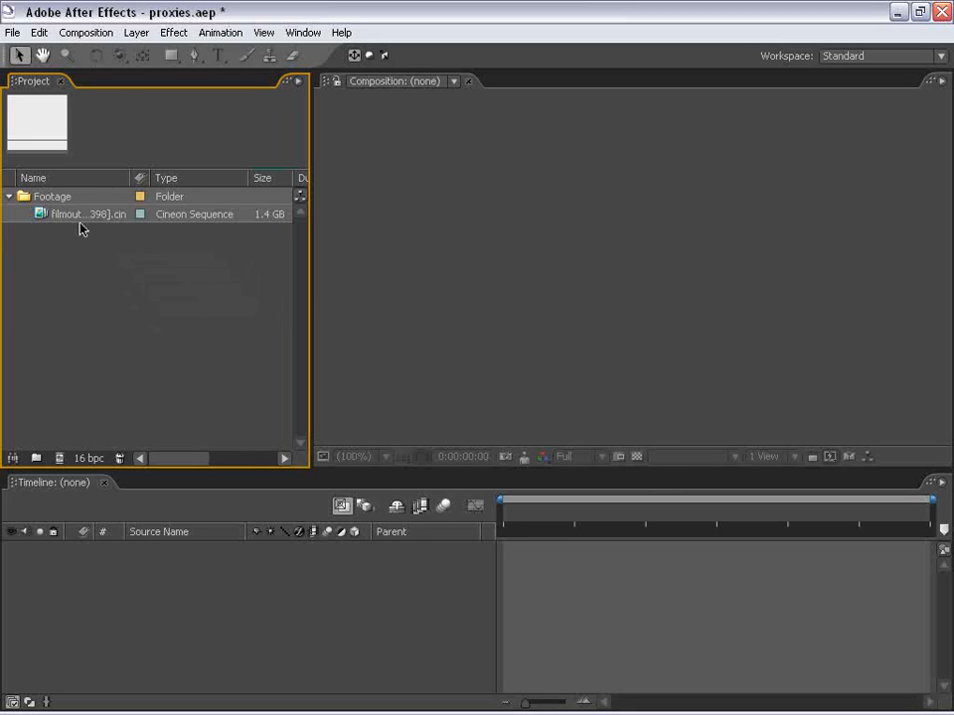
Create a composition from the Cineon sequence in the Footage folder and widen the project's Name column
left_click_drag(53, 216, 473, 293)
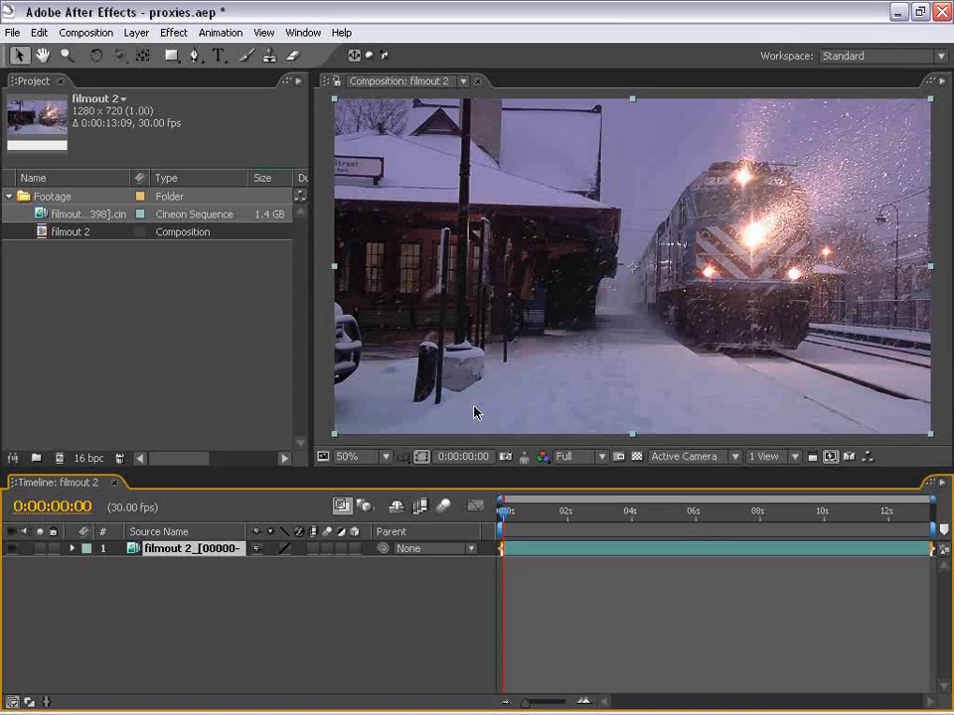
left_click(109, 287)
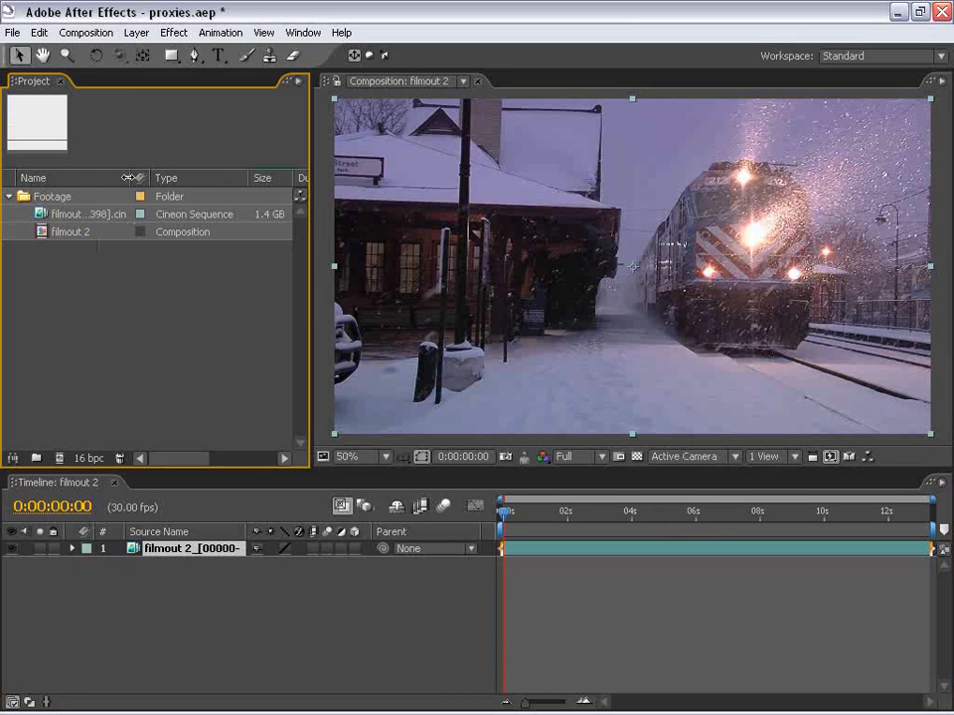
left_click_drag(129, 177, 159, 177)
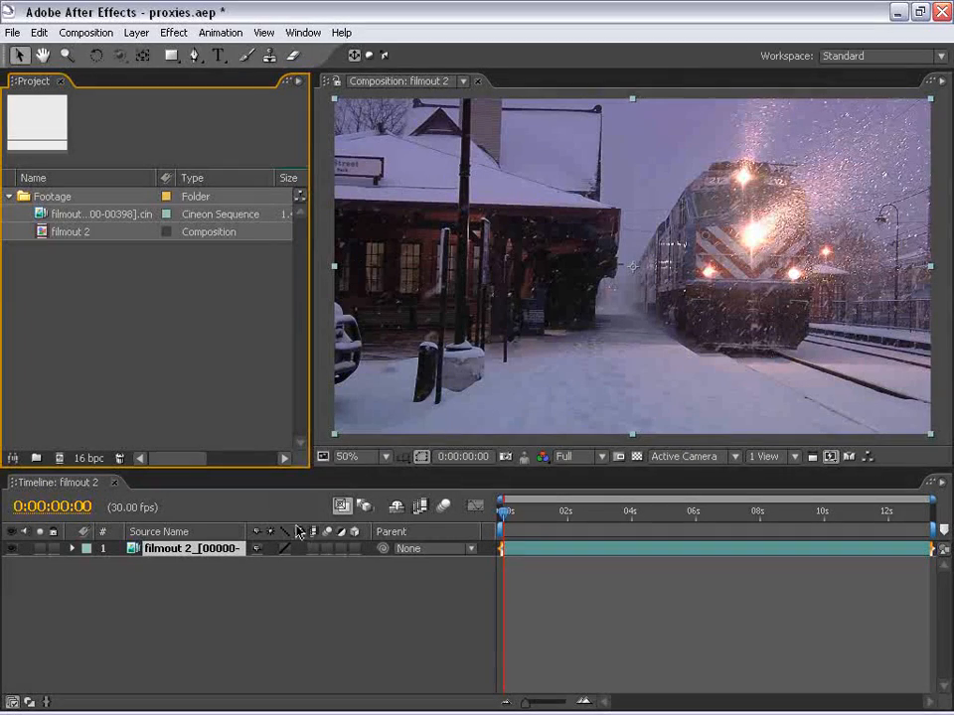
Examine the train footage's detail in the composition at 100% and 200% magnification, and return the view to 50%
left_click(350, 459)
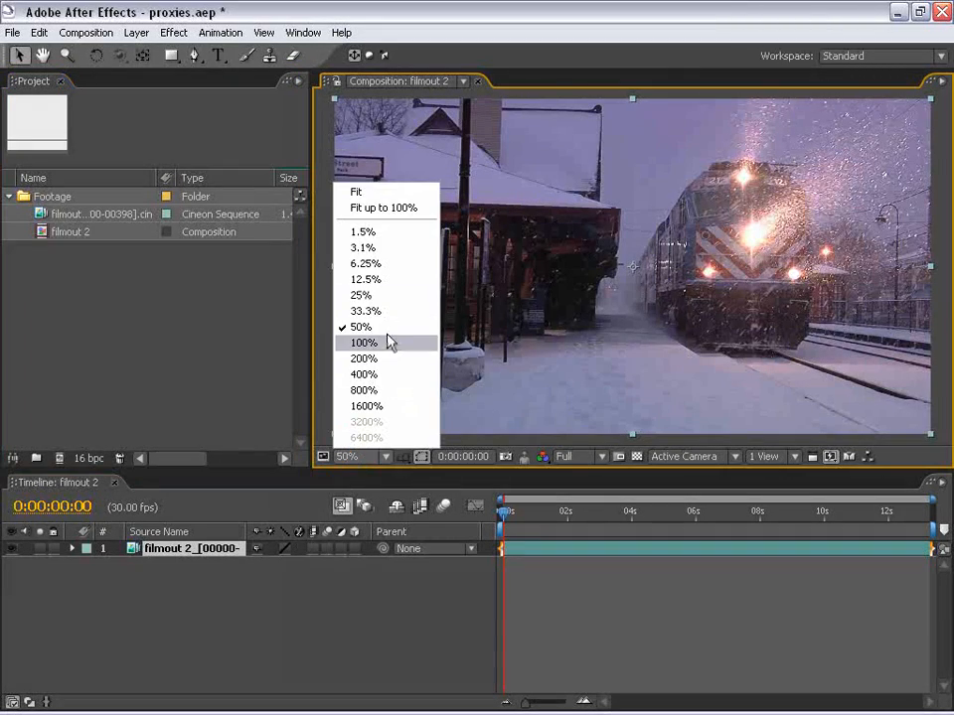
left_click(388, 341)
left_click(443, 323)
key("grave")
key("period")
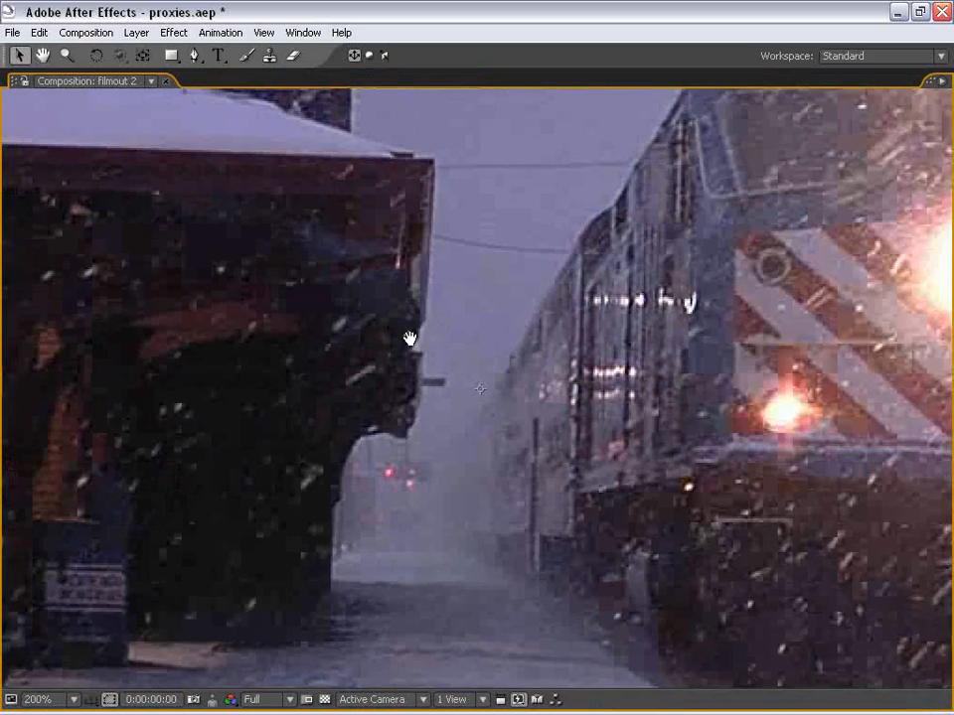
left_click_drag(408, 337, 599, 307)
key("comma")
key("grave")
key("comma")
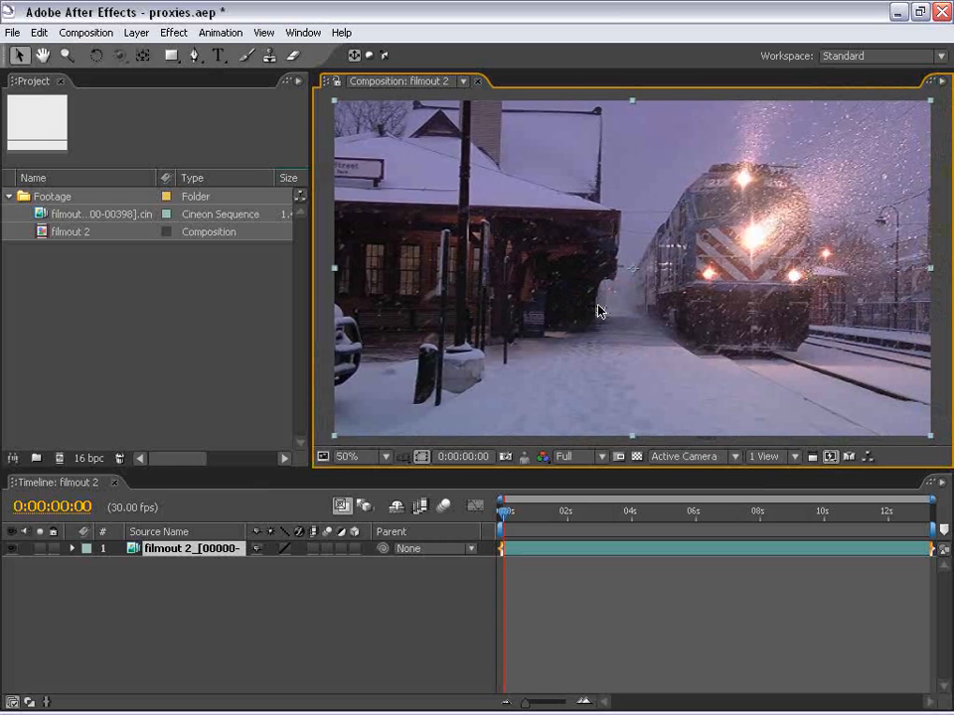
left_click(635, 611)
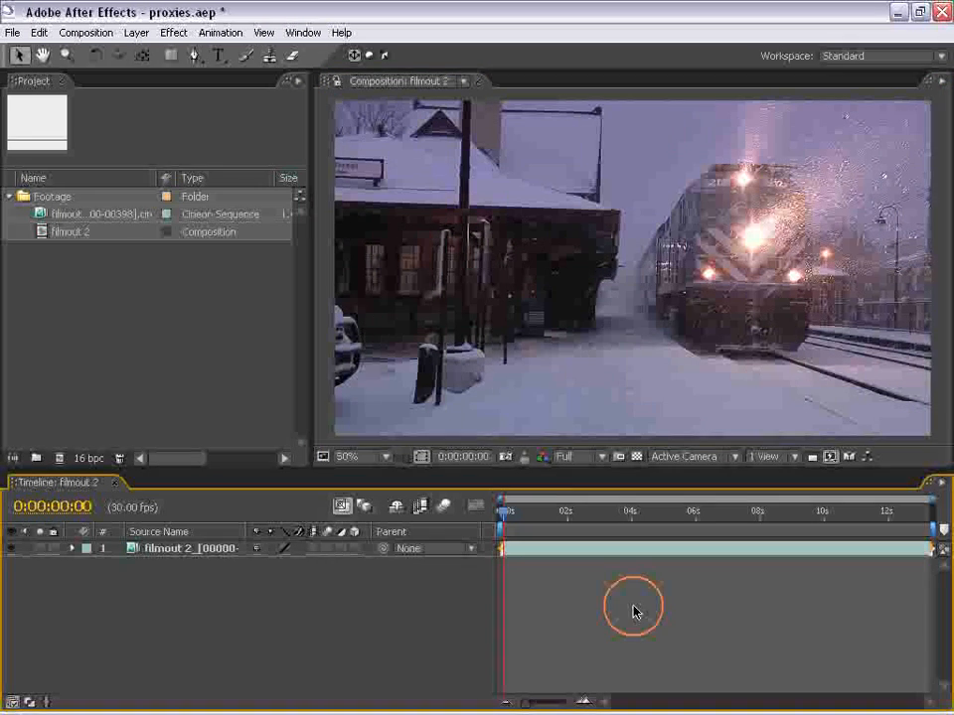
left_click_drag(570, 196, 563, 195)
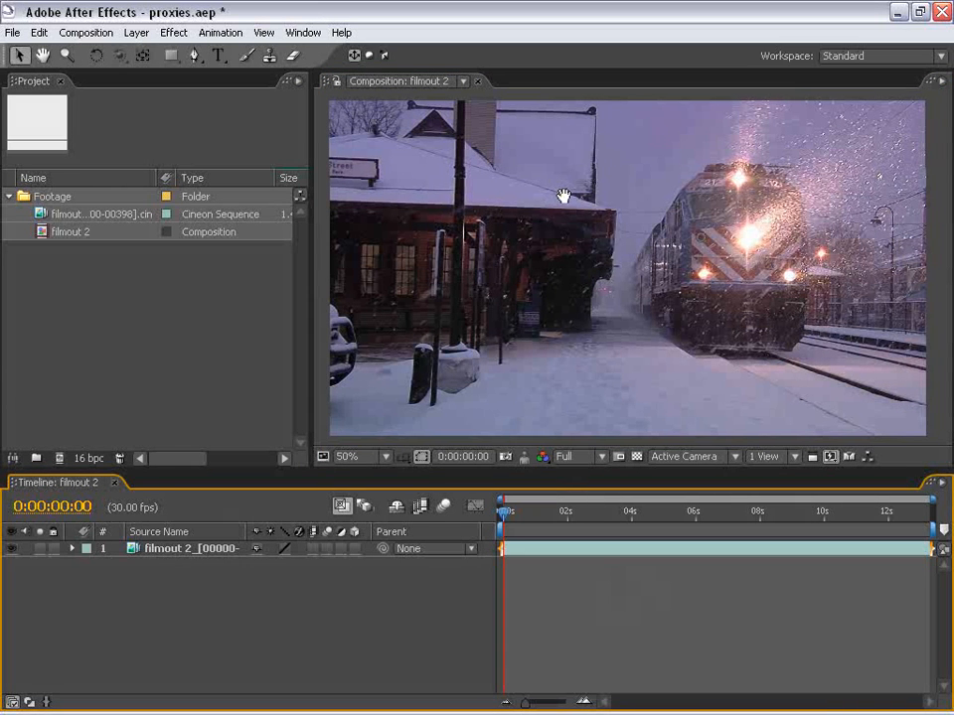
Inspect the composition's width and height settings and compare them with the HDTV 1080/24 preset without applying it
left_click(87, 33)
left_click(104, 76)
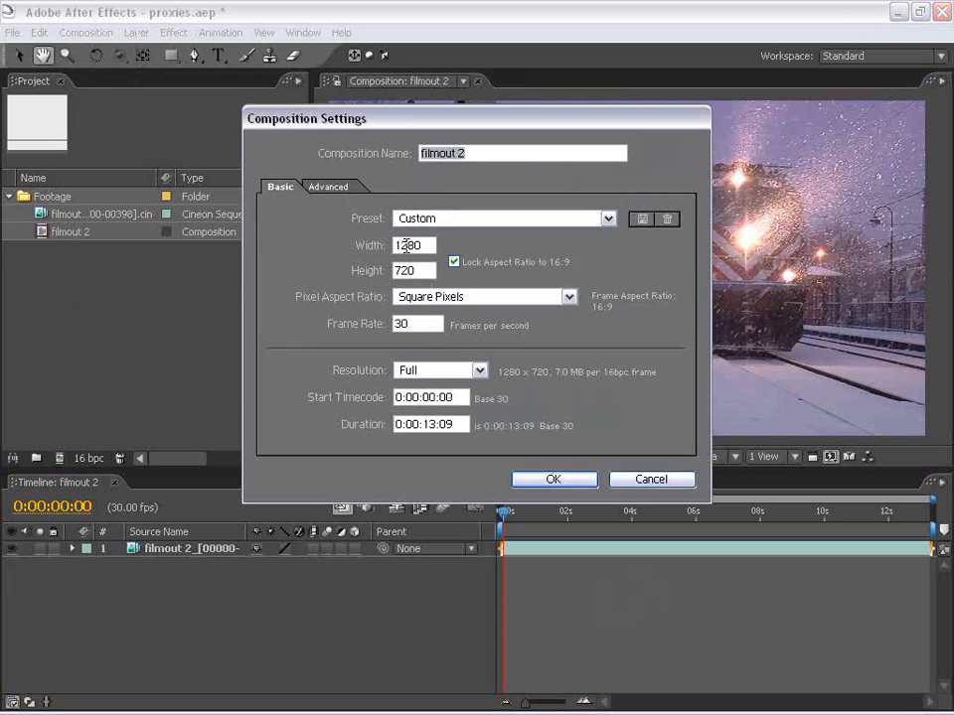
left_click_drag(433, 247, 359, 254)
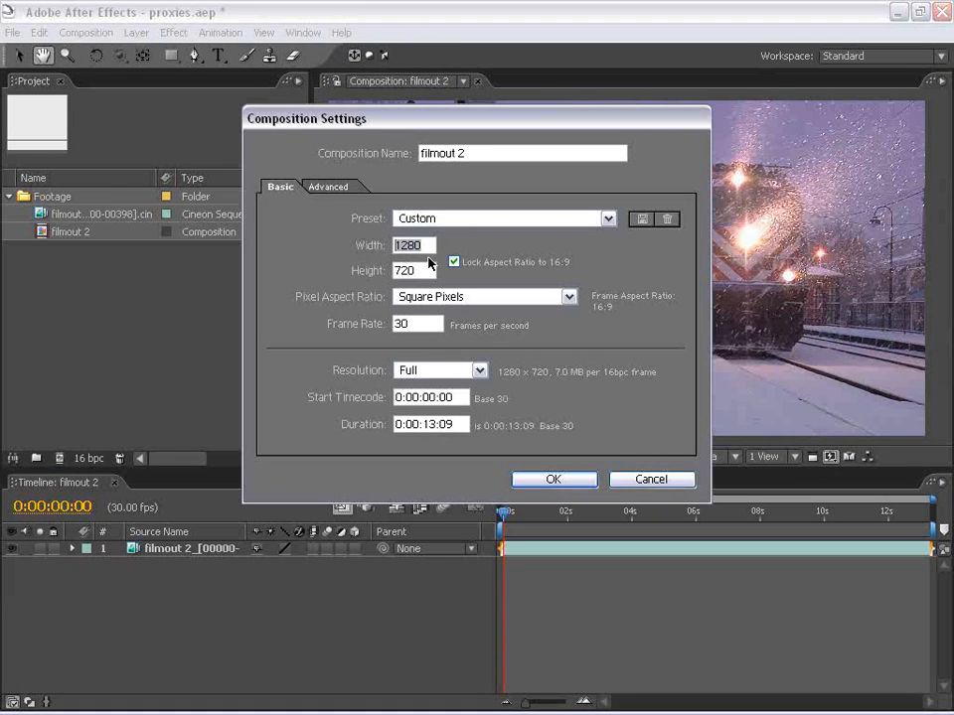
left_click_drag(433, 270, 386, 277)
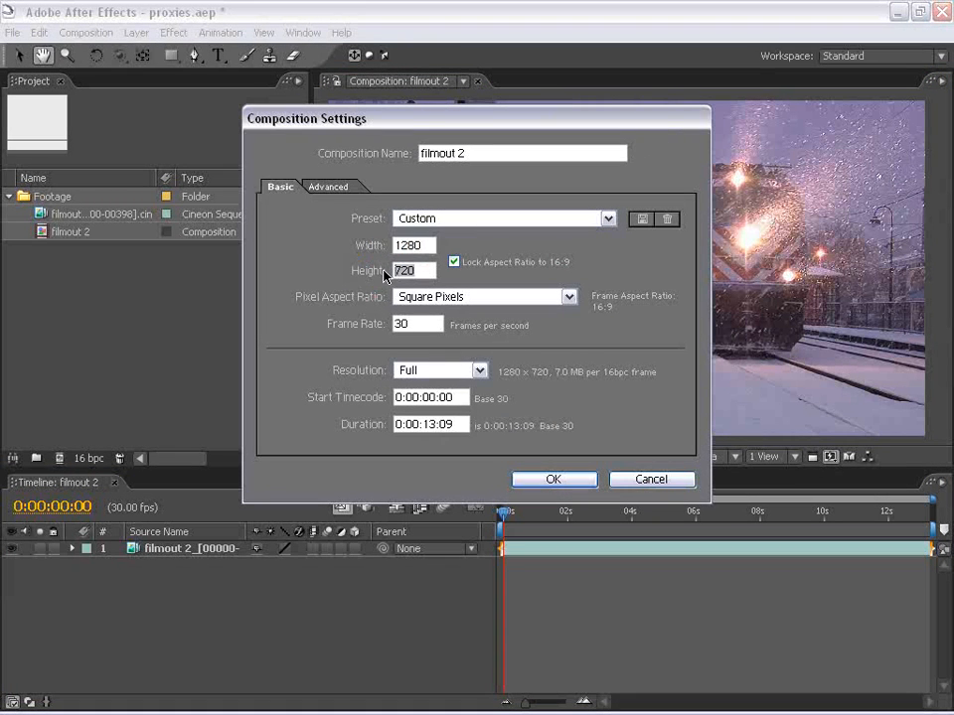
left_click(408, 217)
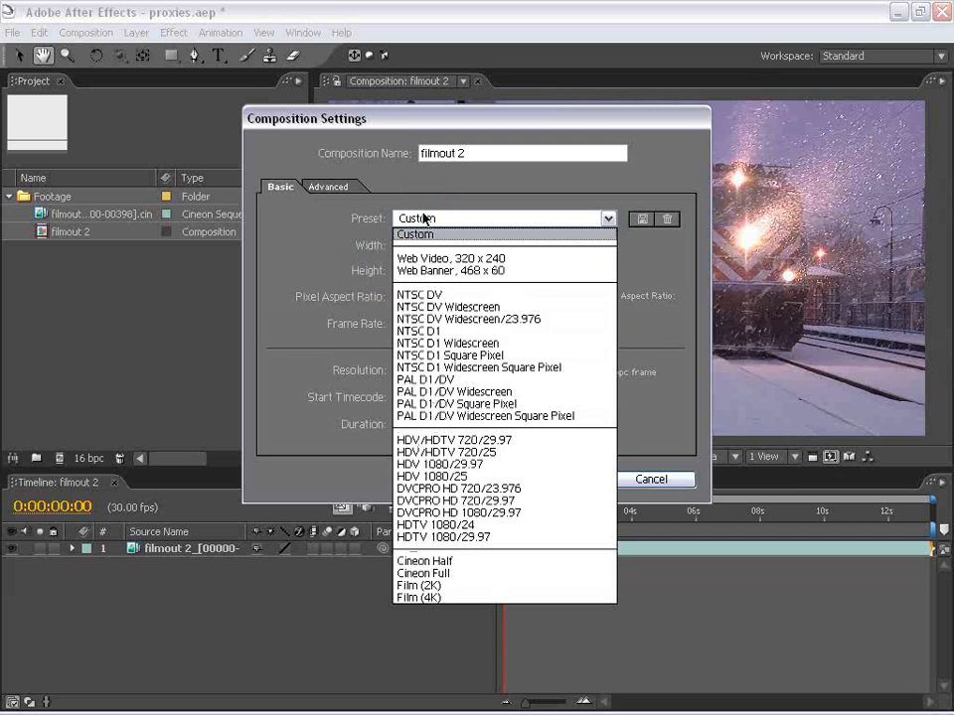
left_click(423, 526)
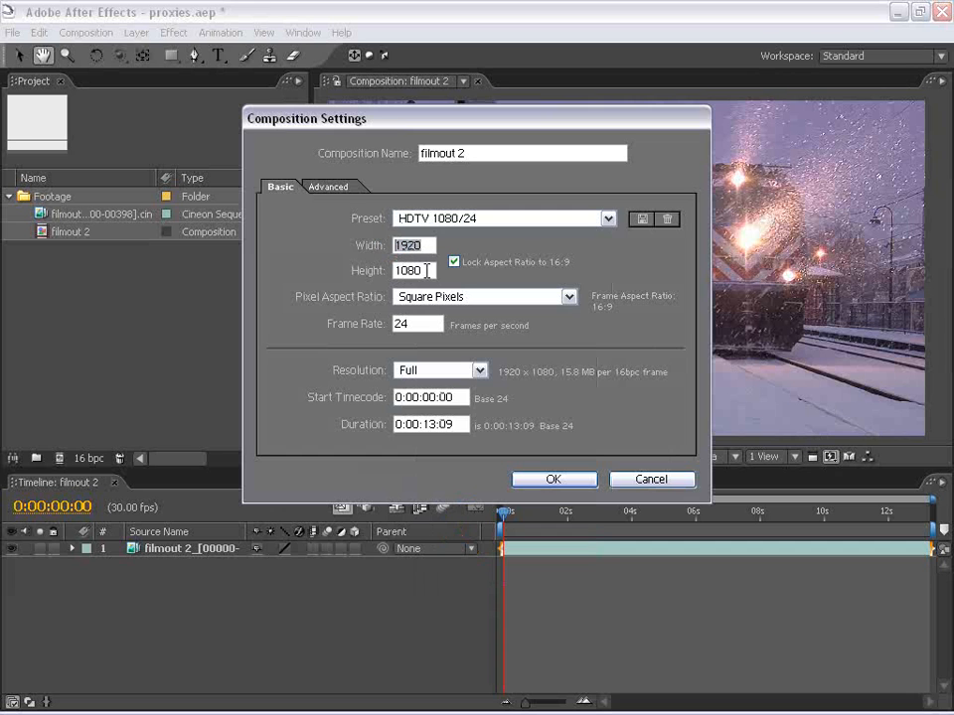
left_click(640, 482)
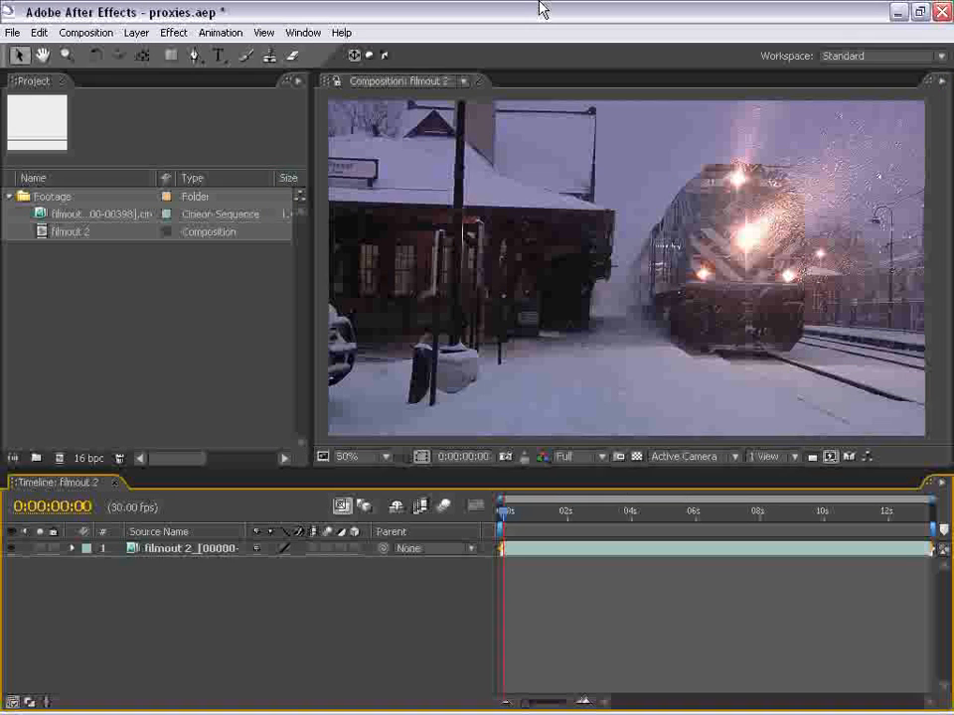
Set the composition's preview resolution to Half and widen the project area to show the Size and Duration columns
left_click(571, 459)
left_click(577, 493)
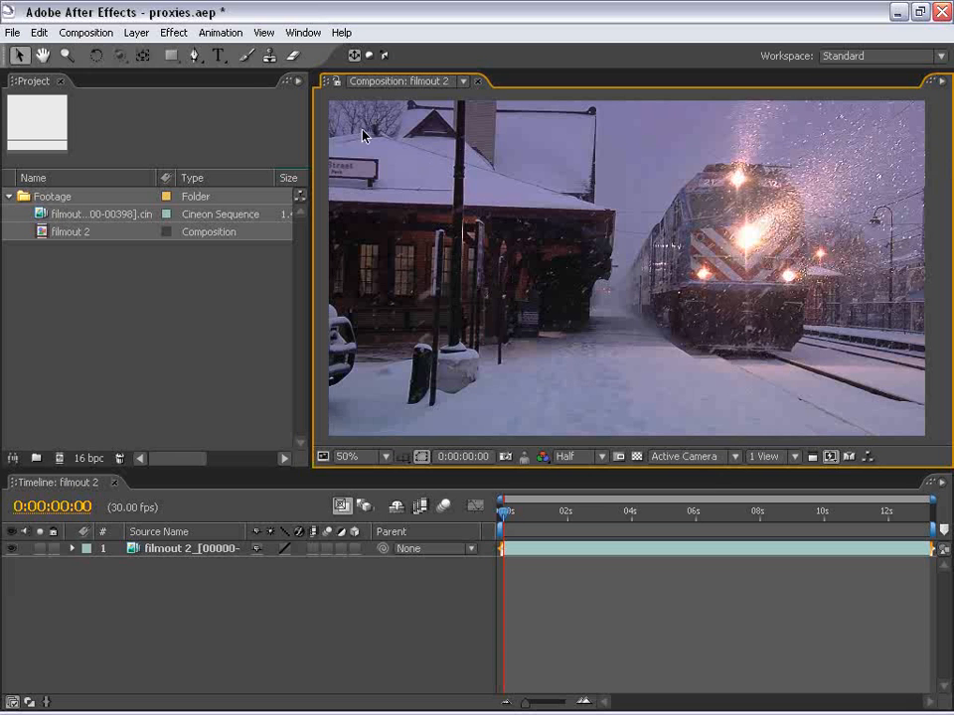
left_click_drag(313, 143, 370, 143)
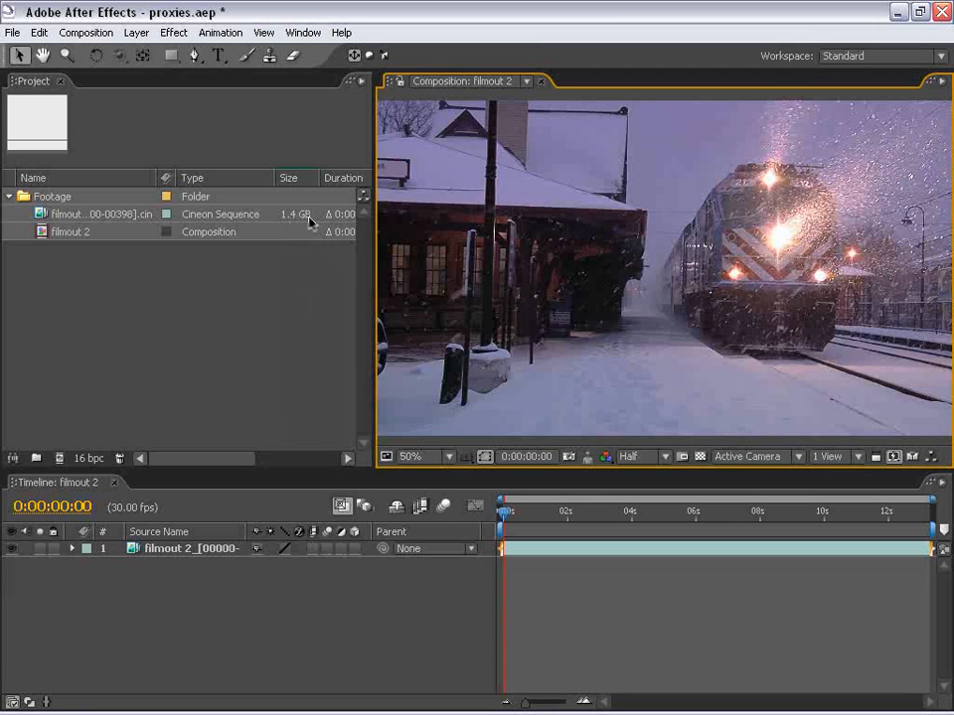
Preview the Cineon source footage through to its end, close it, and return the composition to its first frame
left_click(42, 216)
double_click(42, 217)
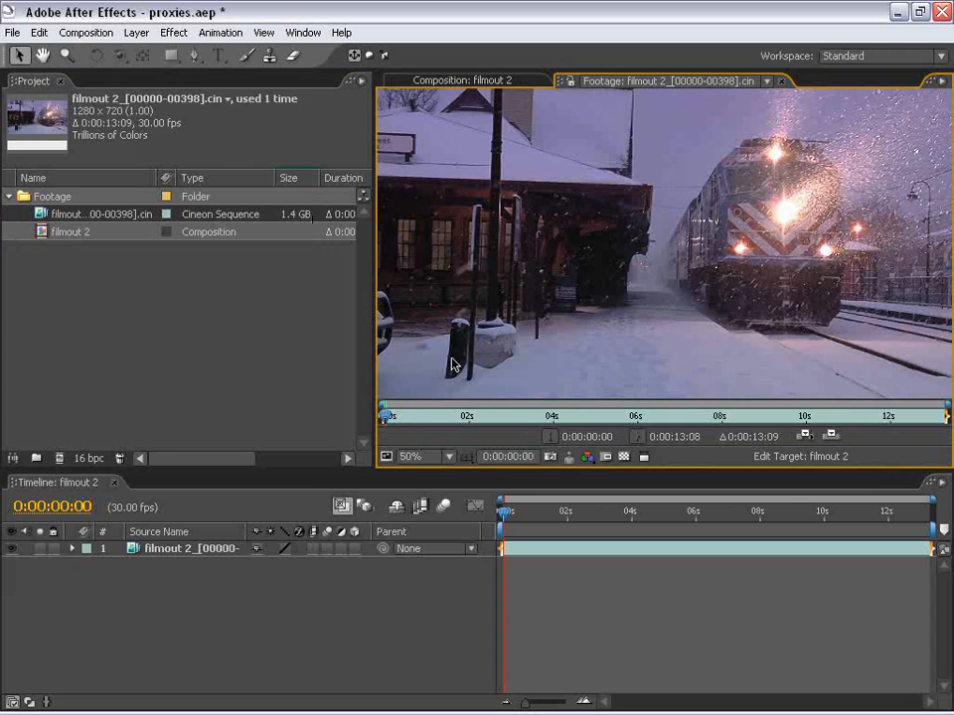
left_click_drag(413, 422, 939, 421)
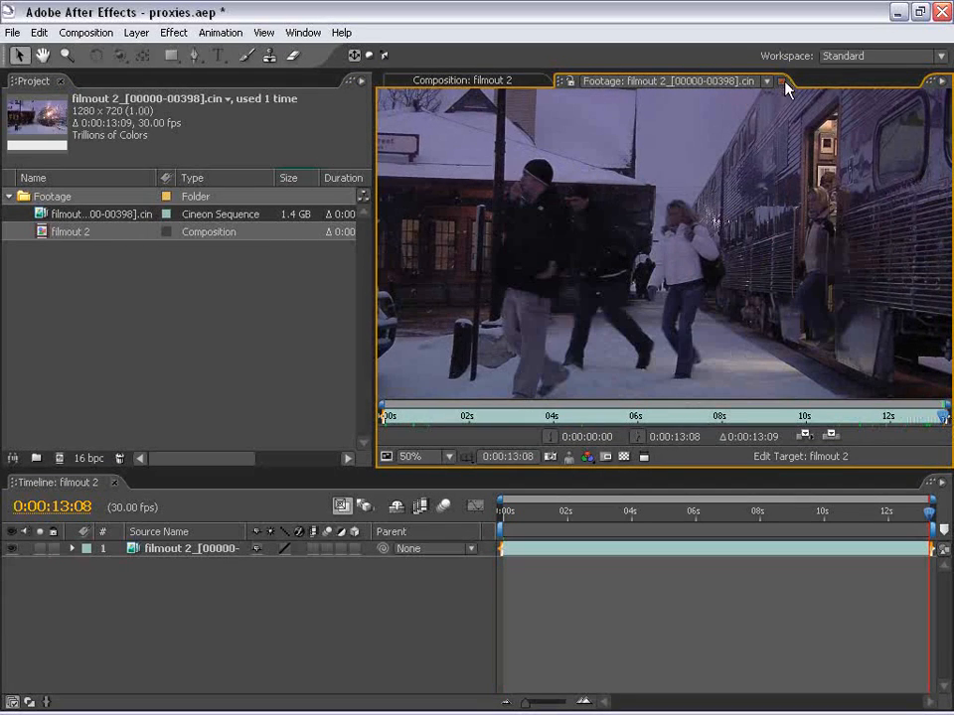
left_click(781, 80)
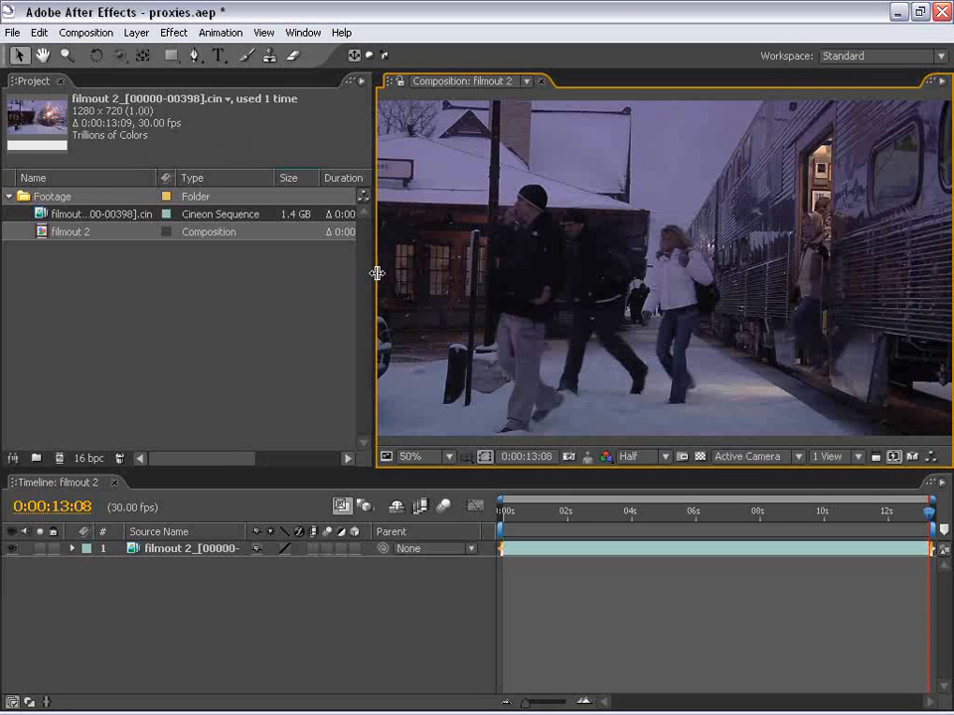
left_click_drag(375, 272, 306, 276)
left_click(530, 526)
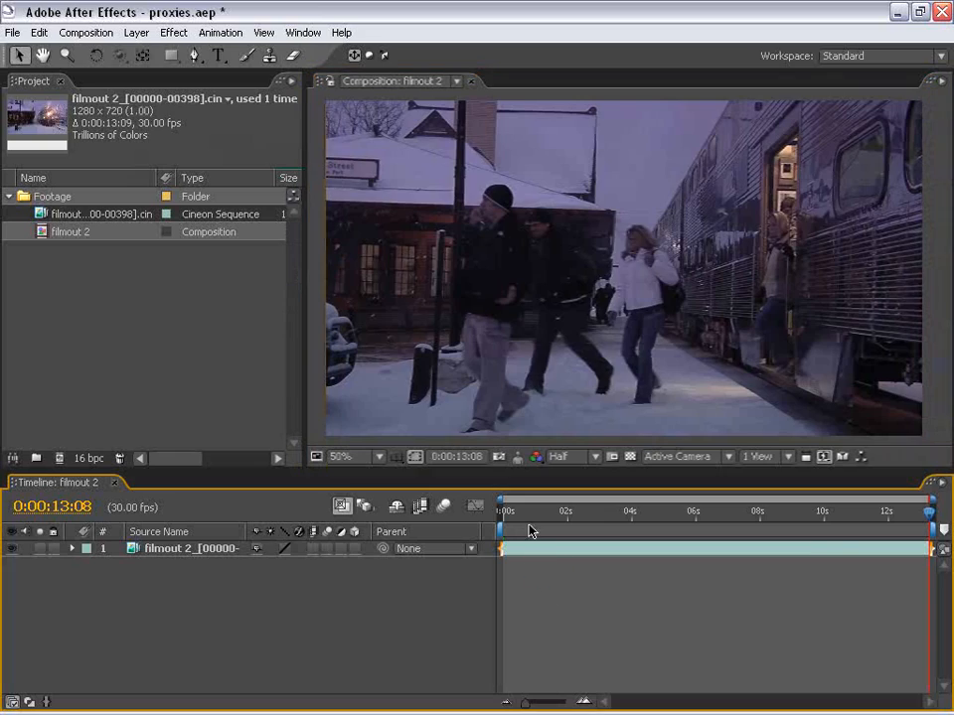
left_click_drag(660, 528, 495, 542)
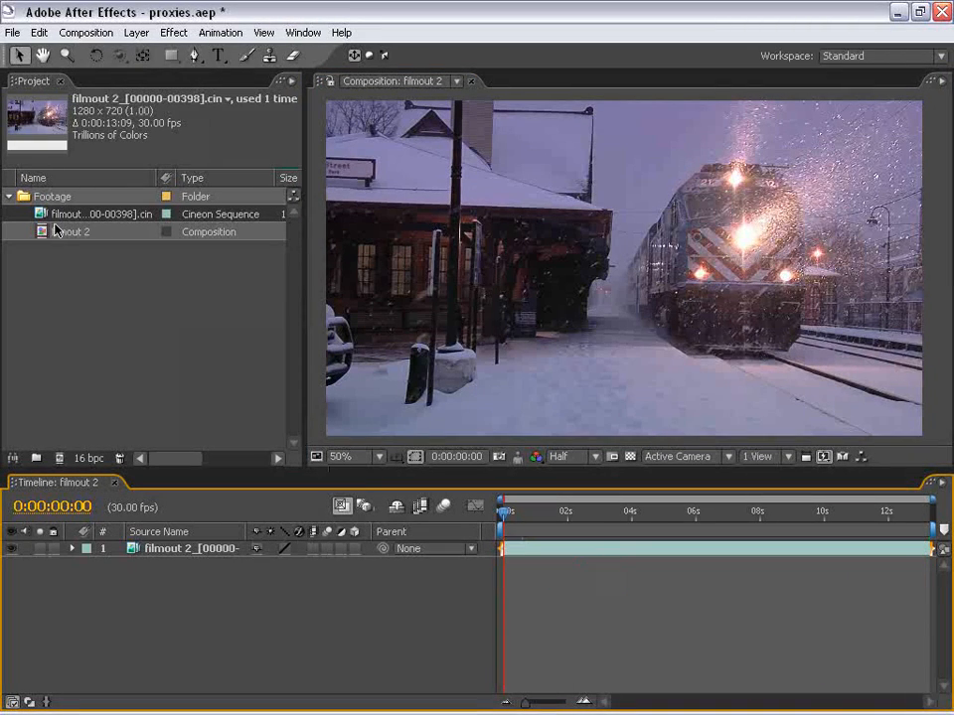
Start creating a movie proxy for the Cineon sequence and add it to the render queue
left_click(560, 228)
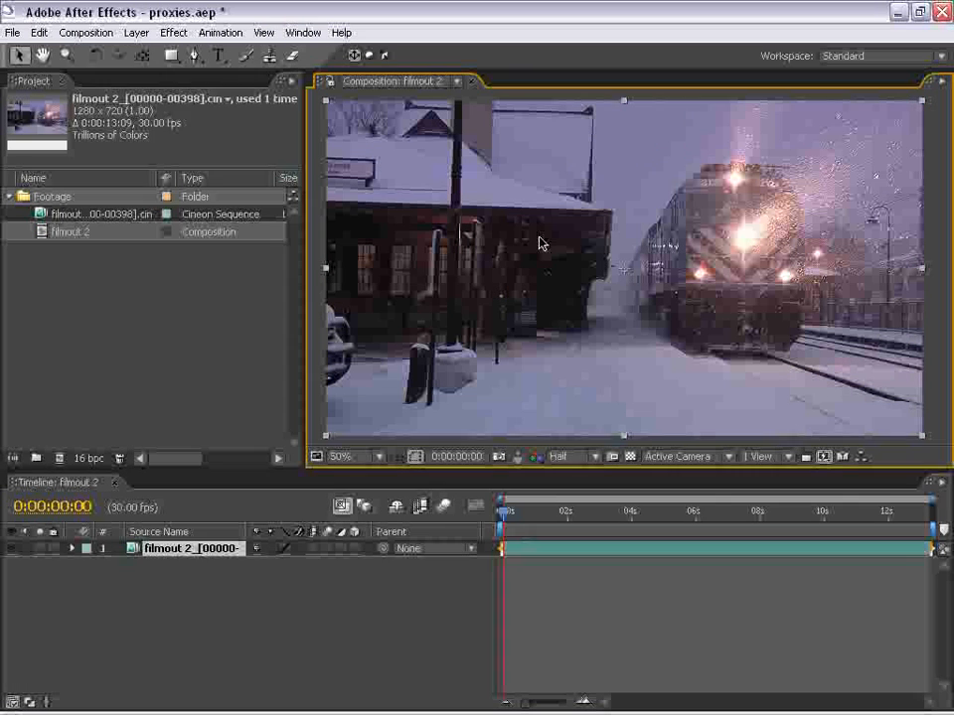
left_click(122, 311)
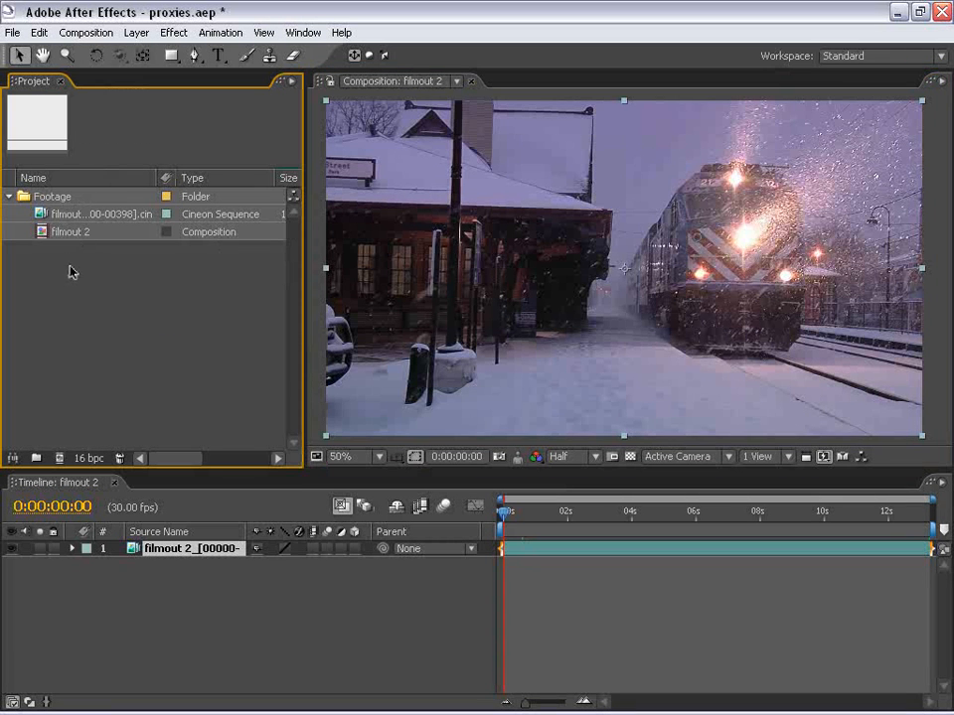
right_click(76, 218)
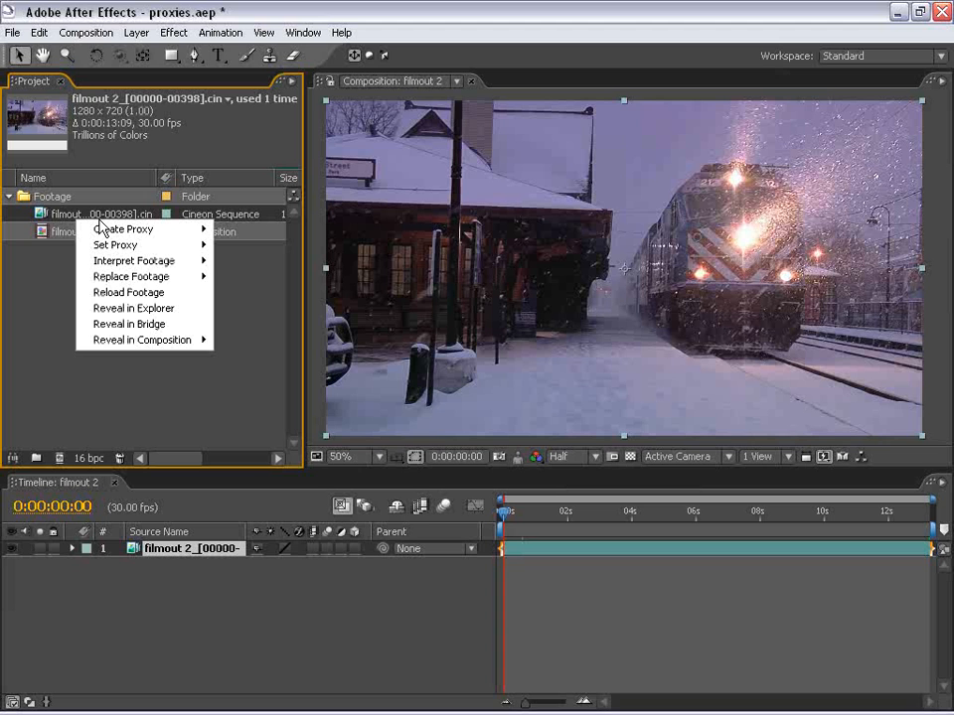
mouse_move(102, 232)
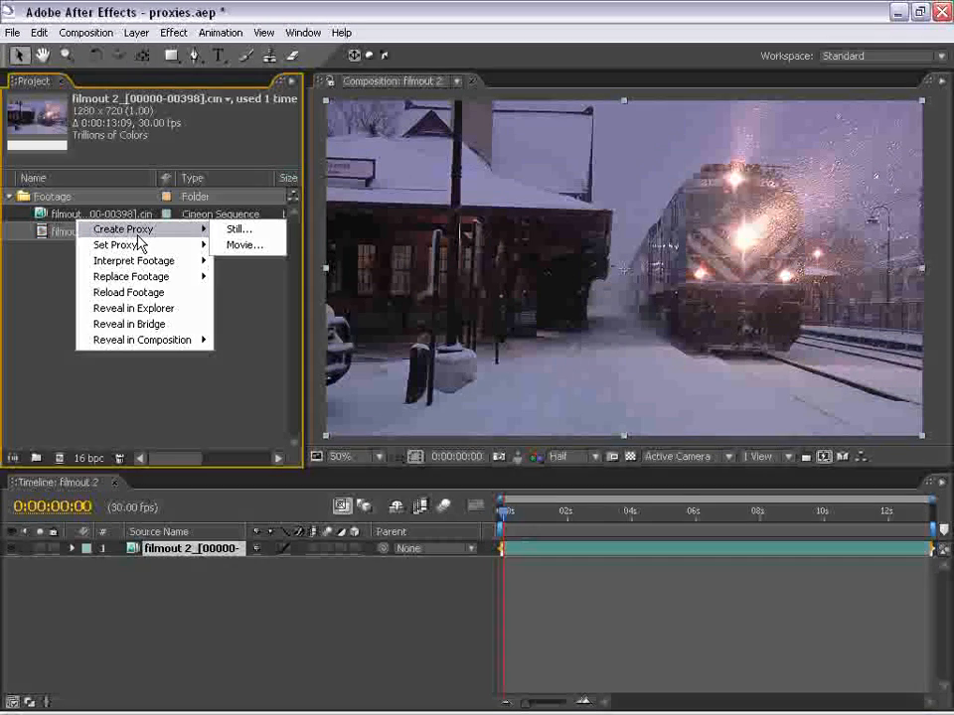
left_click(232, 246)
mouse_move(278, 146)
left_mouse_down()
mouse_move(250, 140)
mouse_move(278, 131)
left_mouse_up()
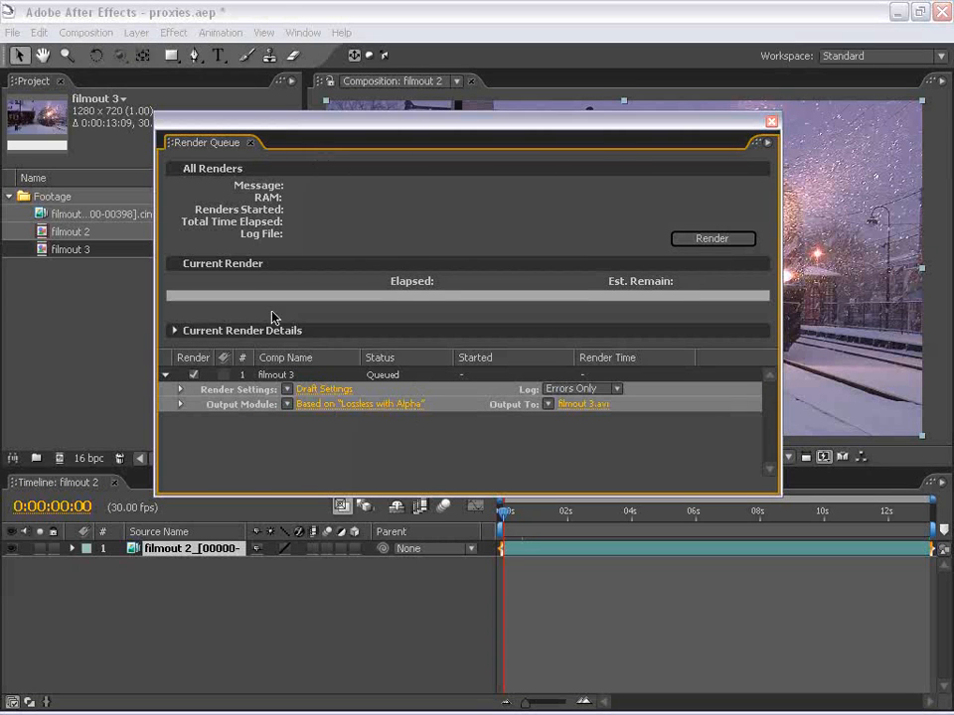
Configure the proxy's output module as a QuickTime Movie with Photo - JPEG compression at quality 93 and audio output off
left_click(330, 408)
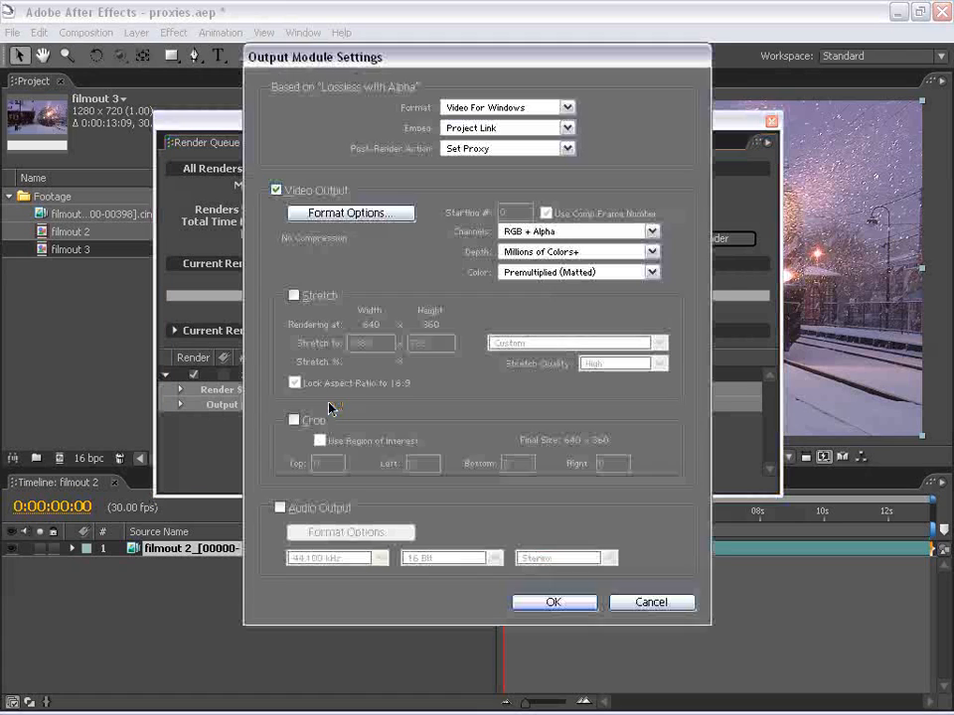
left_click_drag(340, 59, 366, 71)
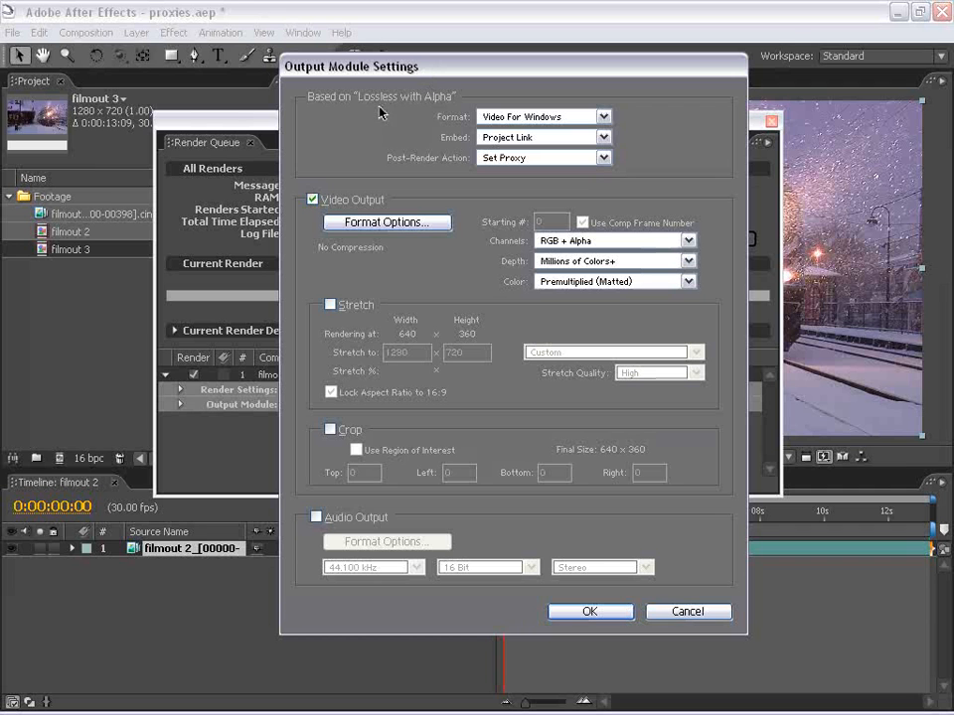
left_click(528, 117)
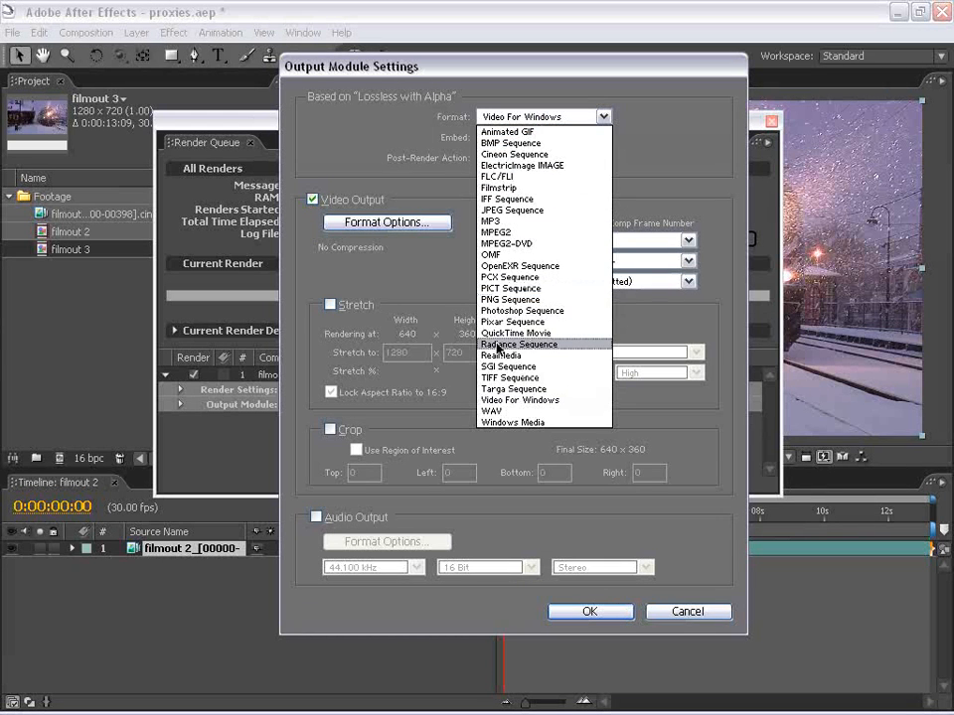
left_click(501, 332)
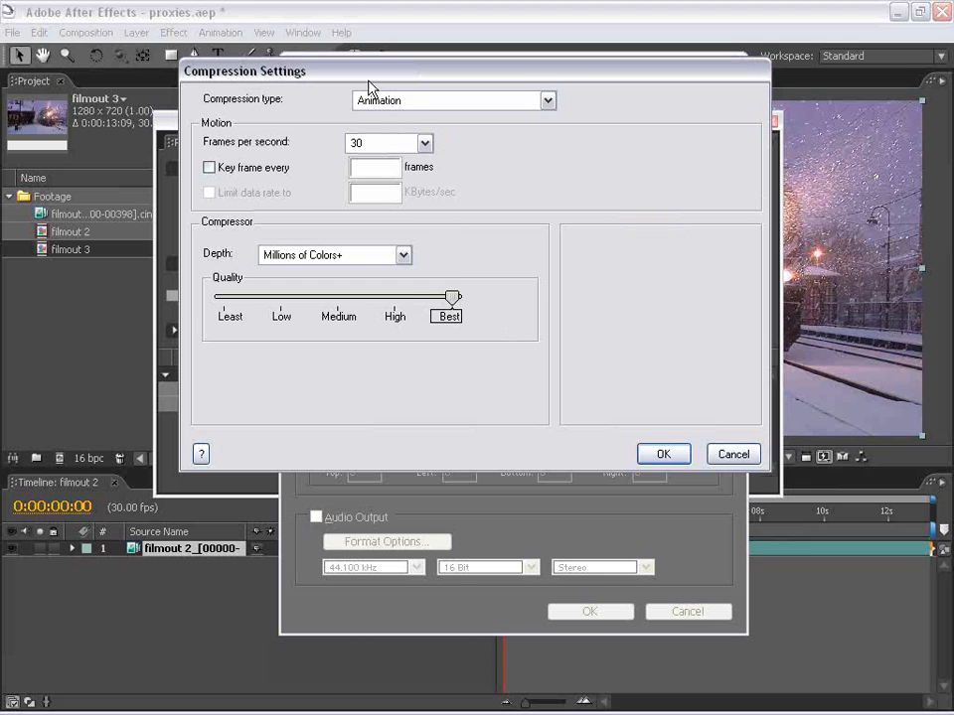
left_click(403, 100)
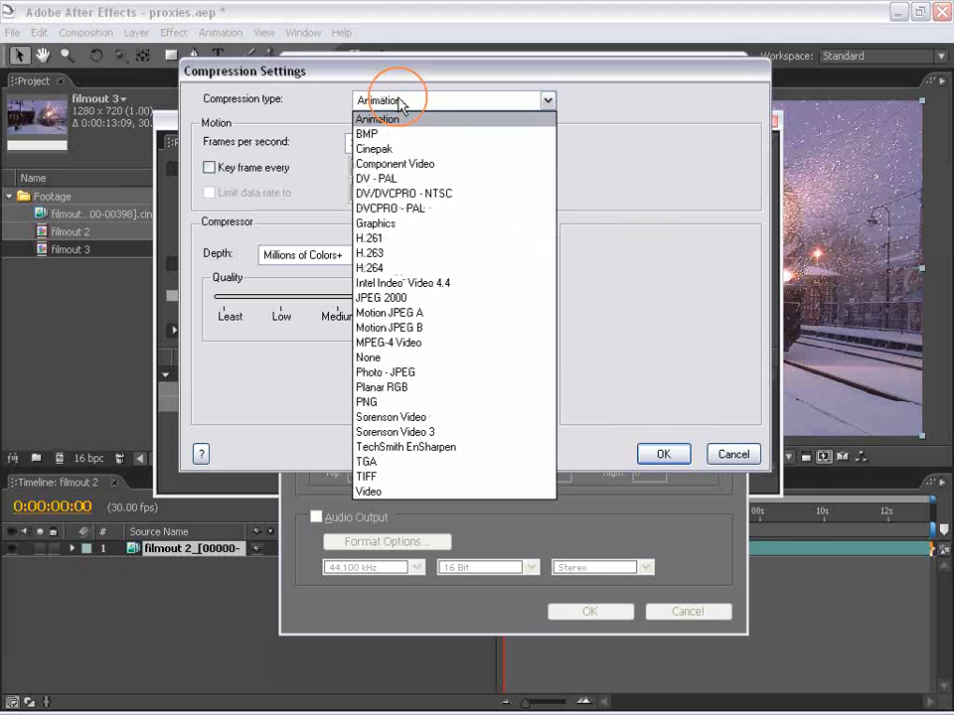
left_click(401, 372)
left_click_drag(449, 295, 440, 300)
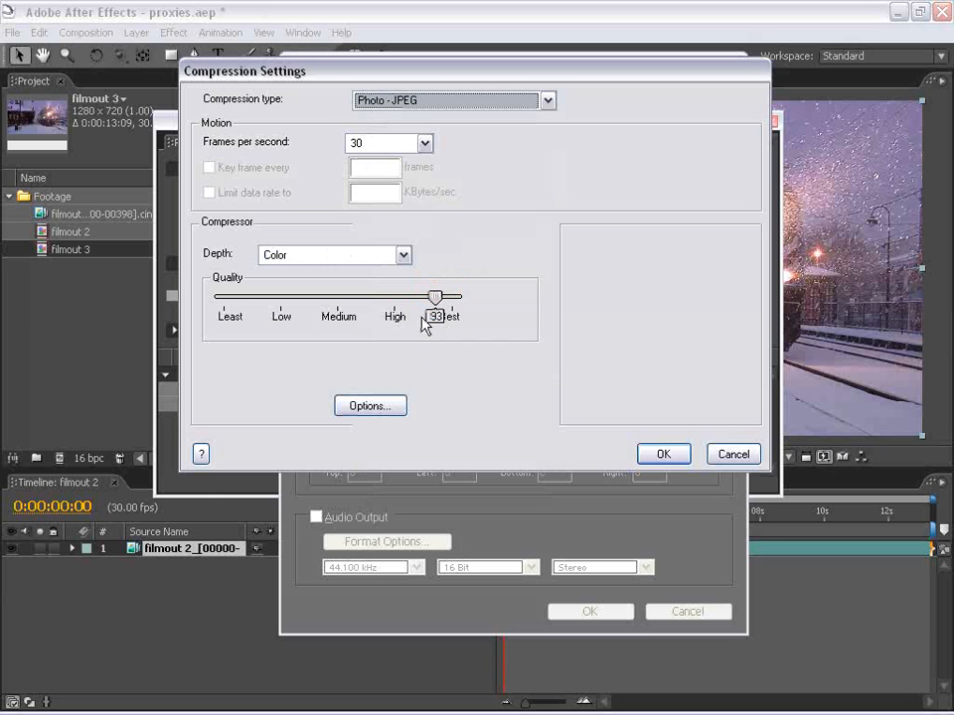
left_click(664, 455)
left_click(316, 517)
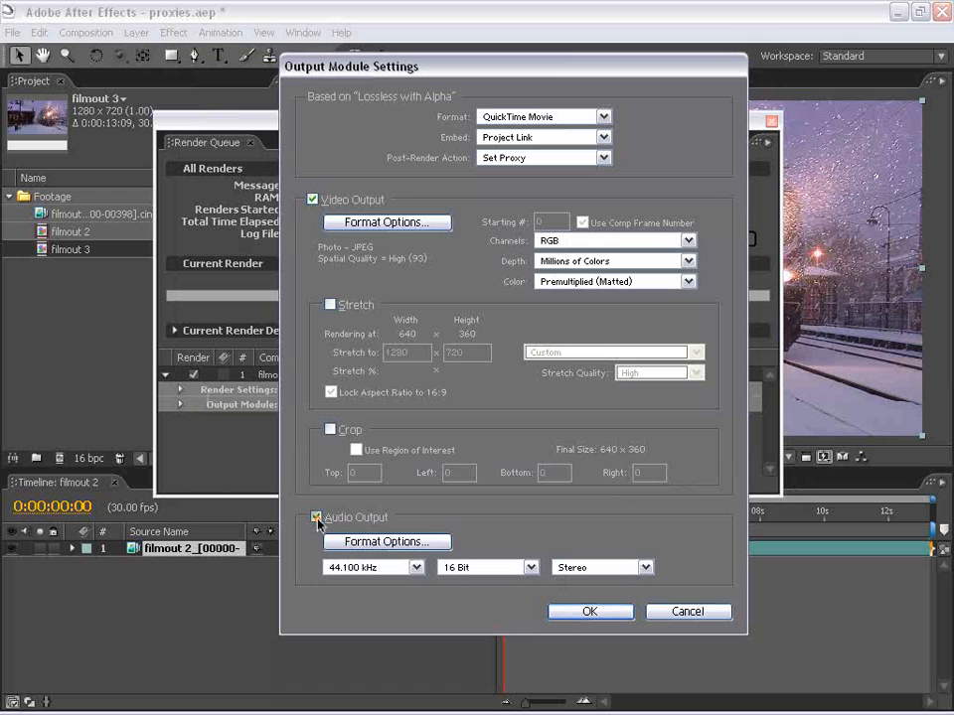
left_click(316, 517)
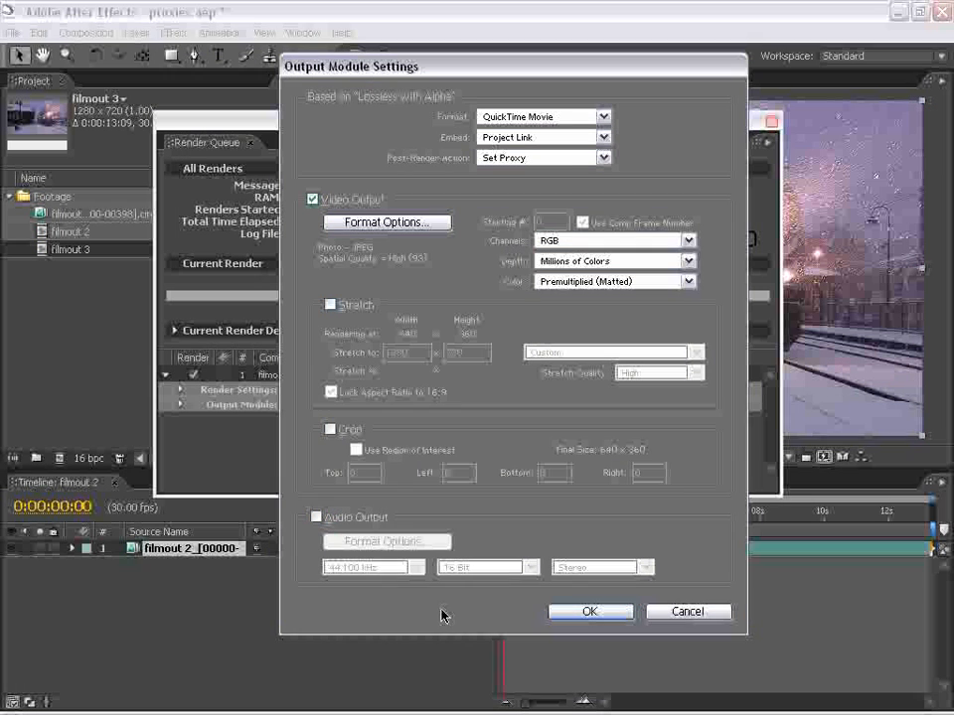
left_click(591, 613)
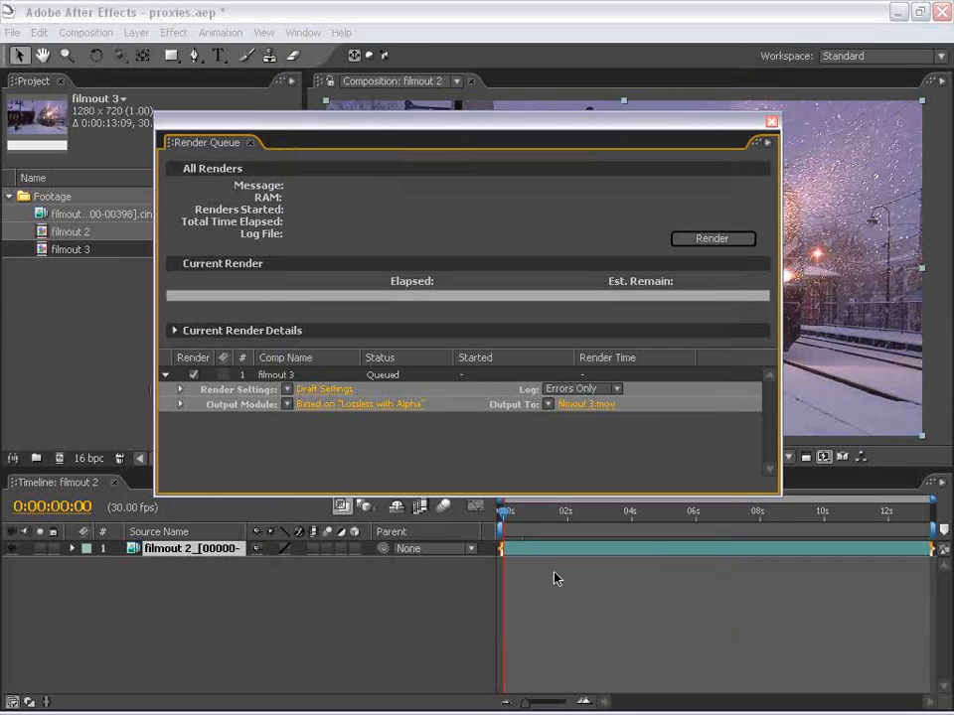
Render the queued proxy movie filmout 3.mov, select the Cineon sequence it belongs to, and close the render queue
left_click(713, 240)
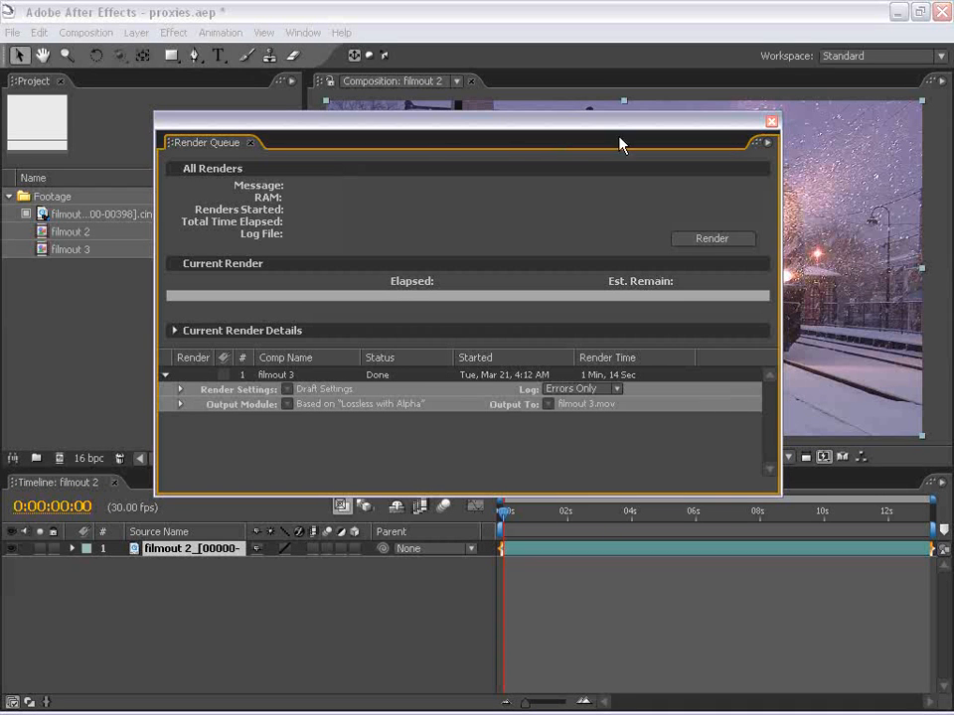
left_click(74, 214)
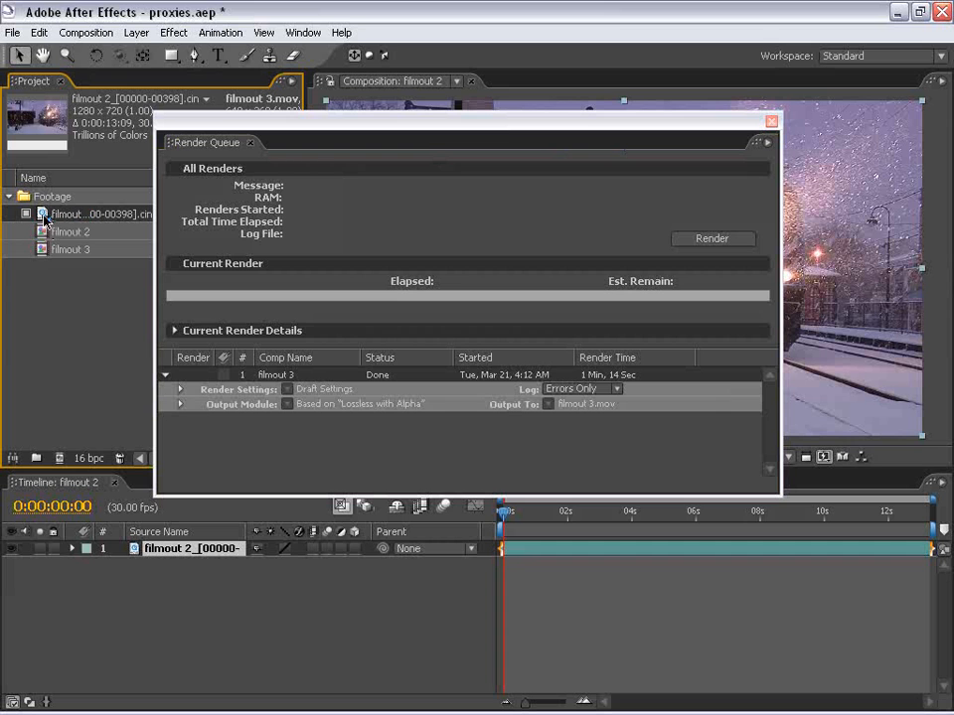
left_click_drag(697, 126, 689, 126)
left_click(764, 122)
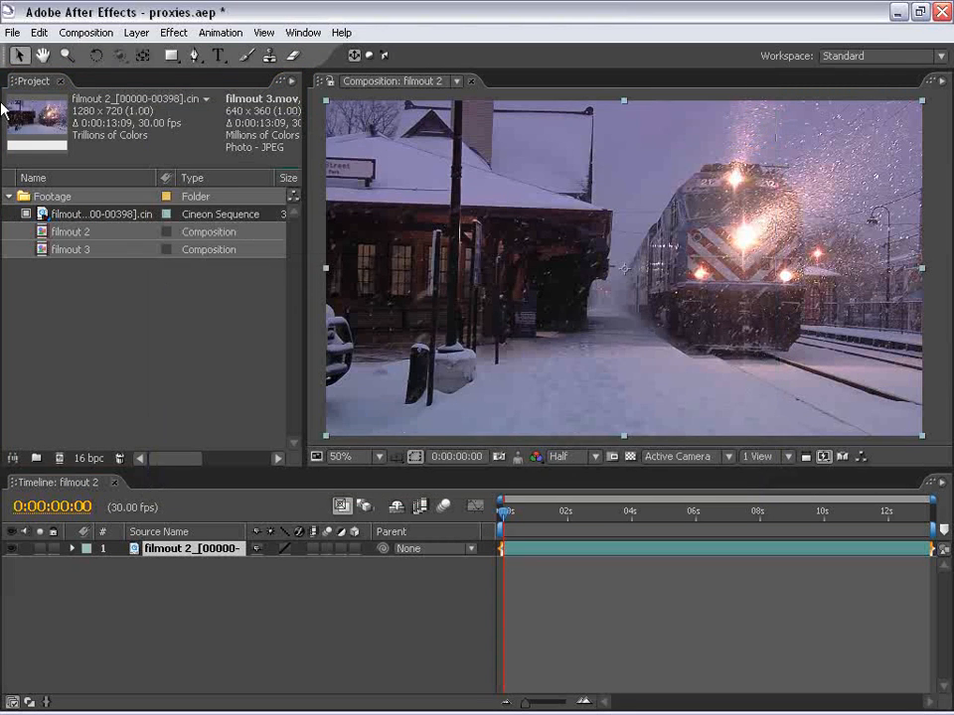
Compare the Cineon sequence's file size and format details with its proxy switched off and on again, using a temporarily widened project area
left_click(310, 241)
left_click_drag(306, 216, 563, 227)
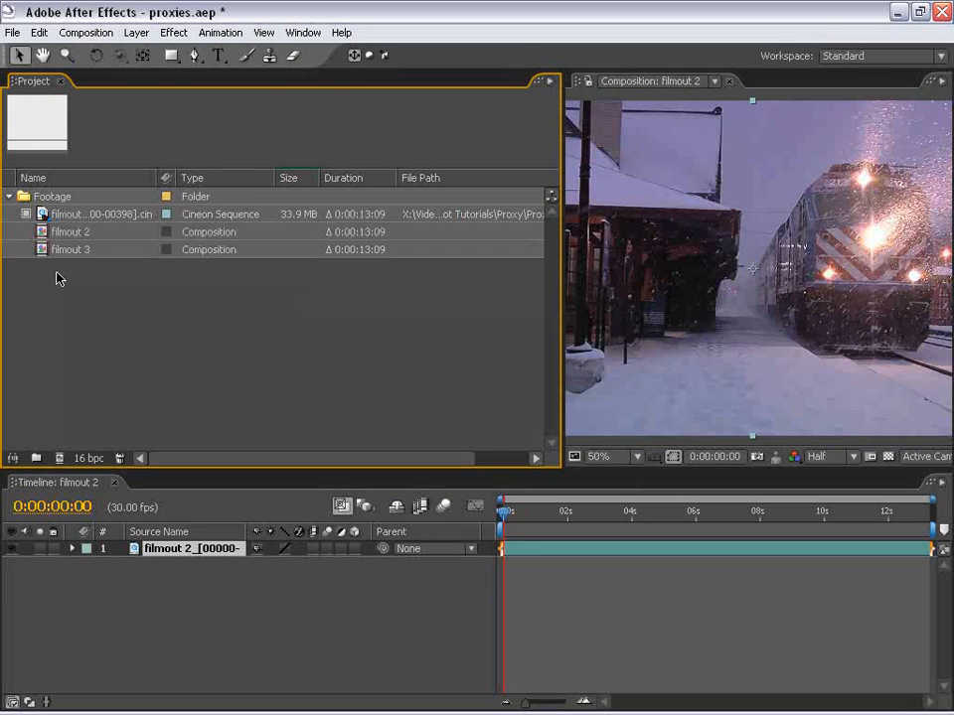
left_click(81, 214)
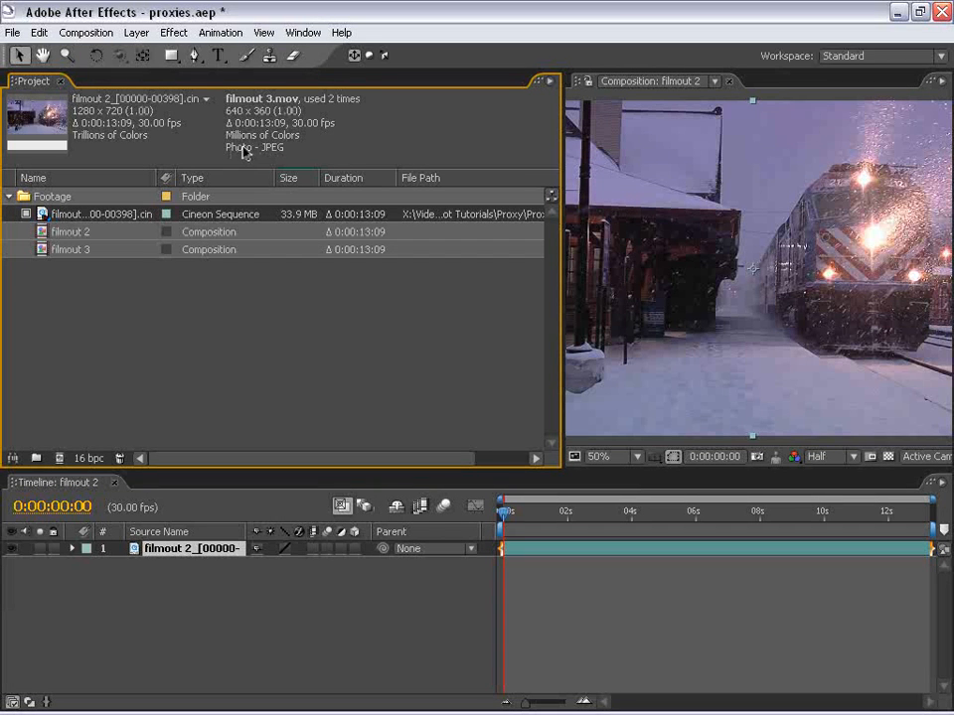
left_click(90, 295)
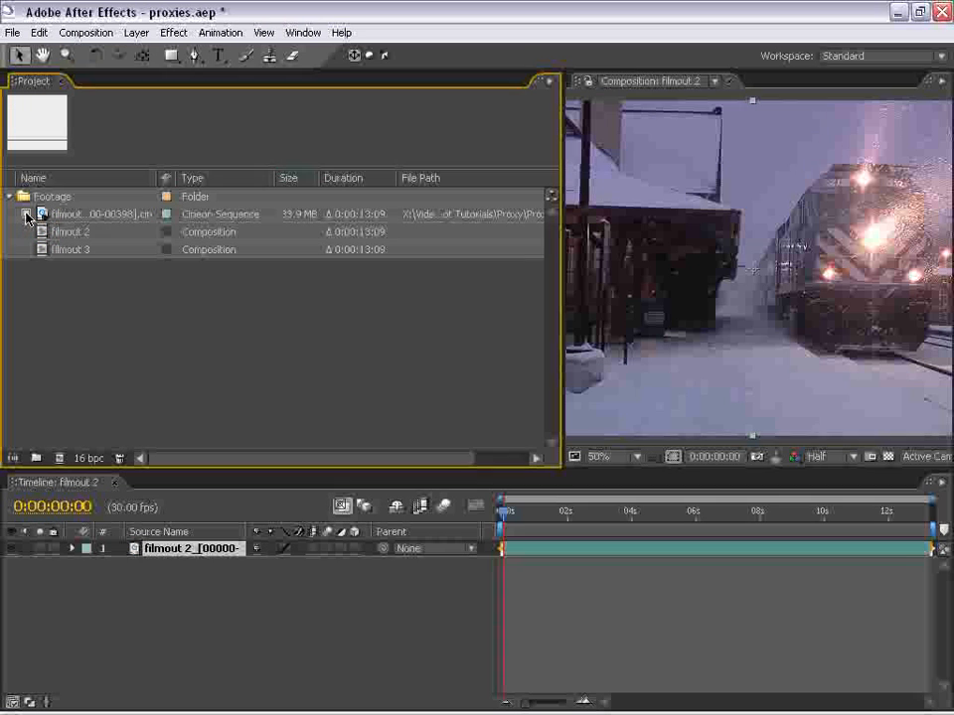
left_click(25, 215)
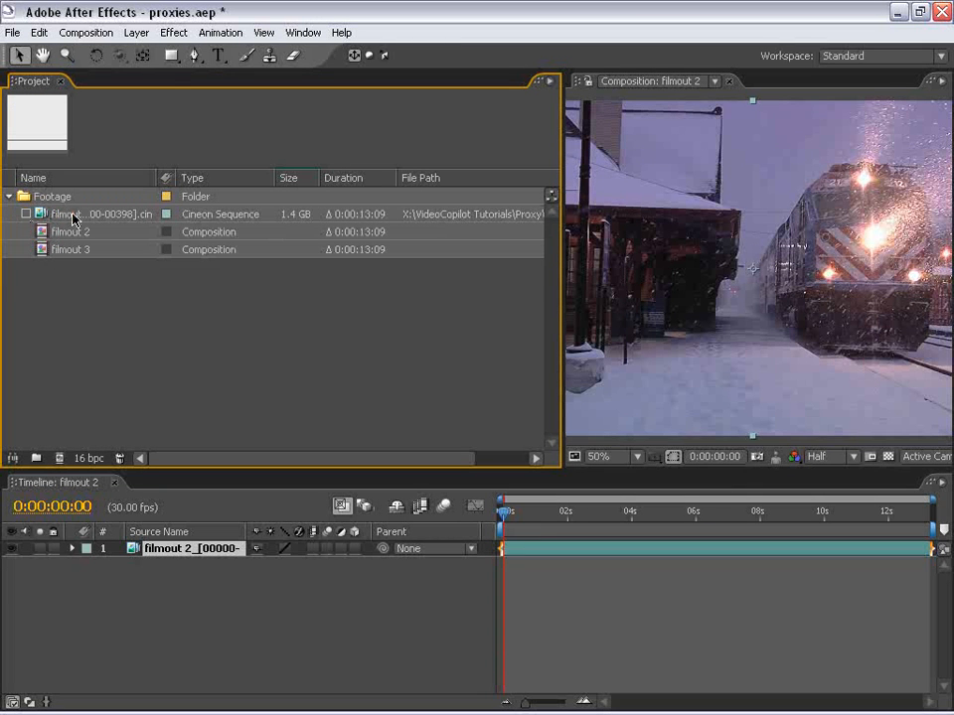
left_click(73, 216)
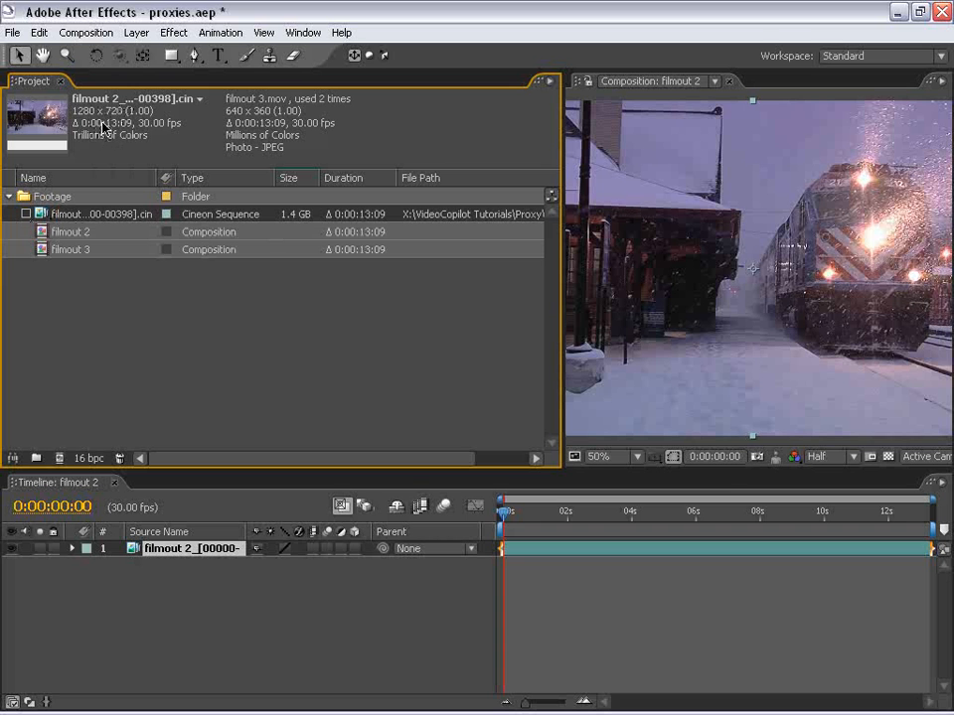
left_click(26, 215)
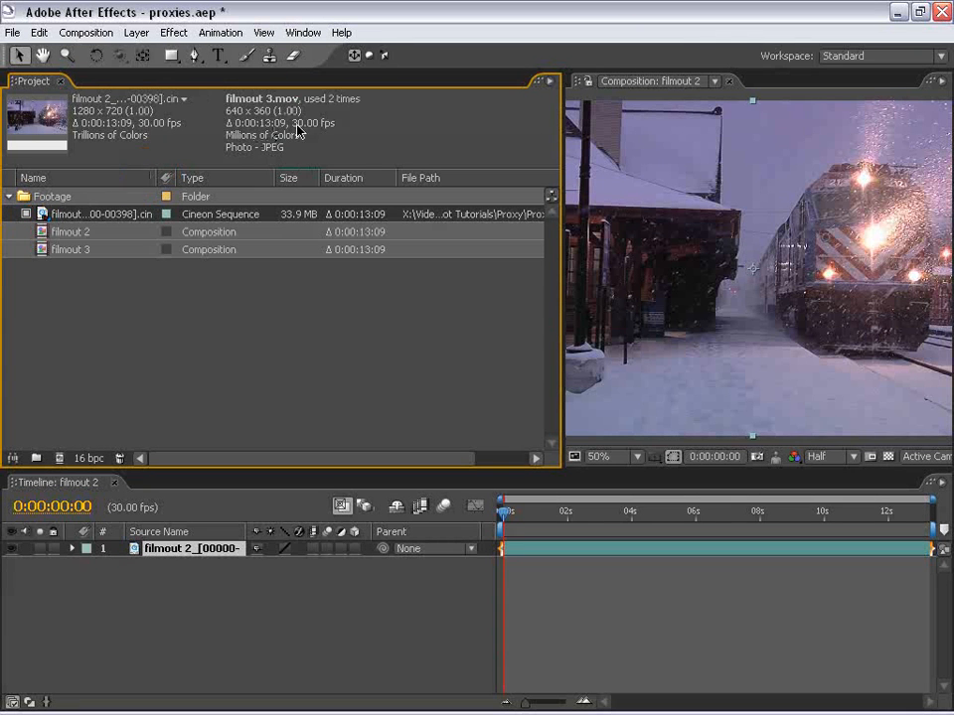
left_click_drag(563, 277, 338, 278)
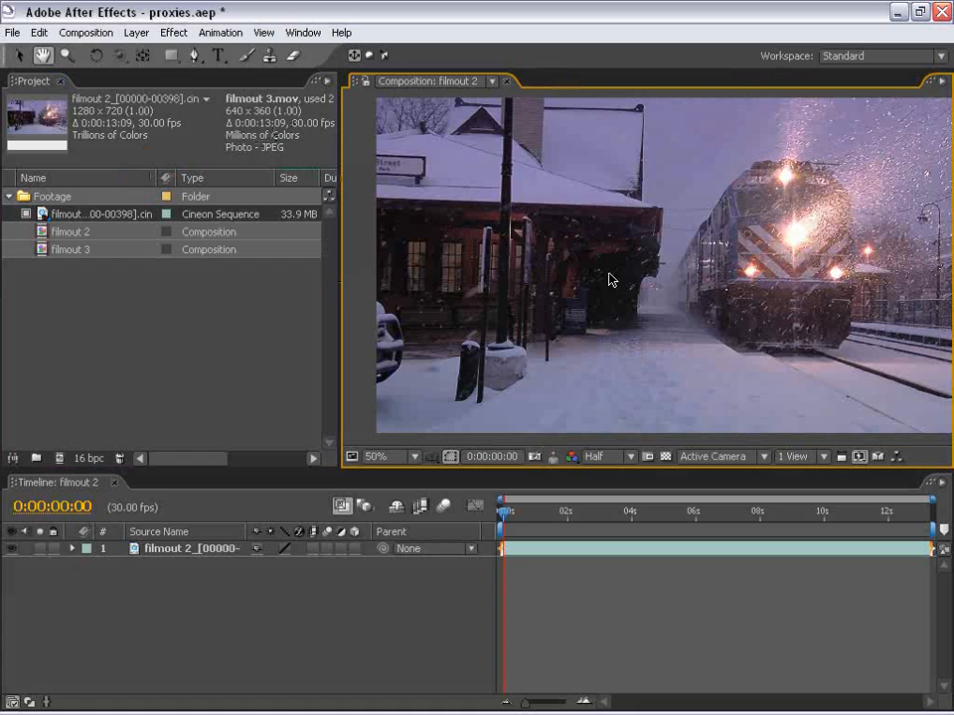
Set the composition's preview resolution to Full and inspect the proxy image around the train at 100% magnification
left_click(598, 456)
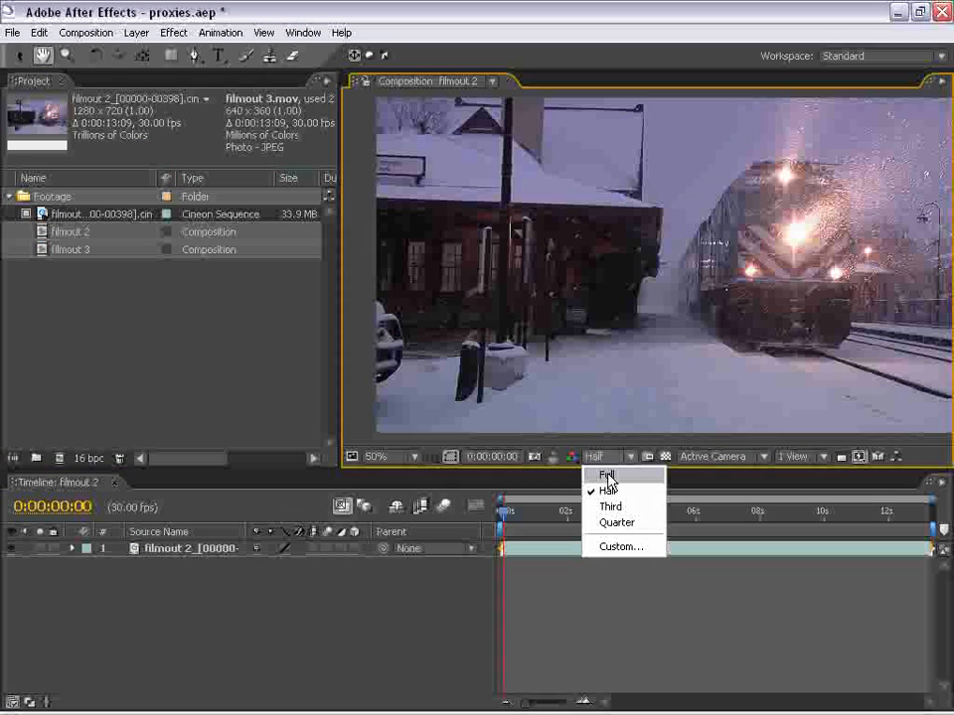
left_click(607, 477)
key("period")
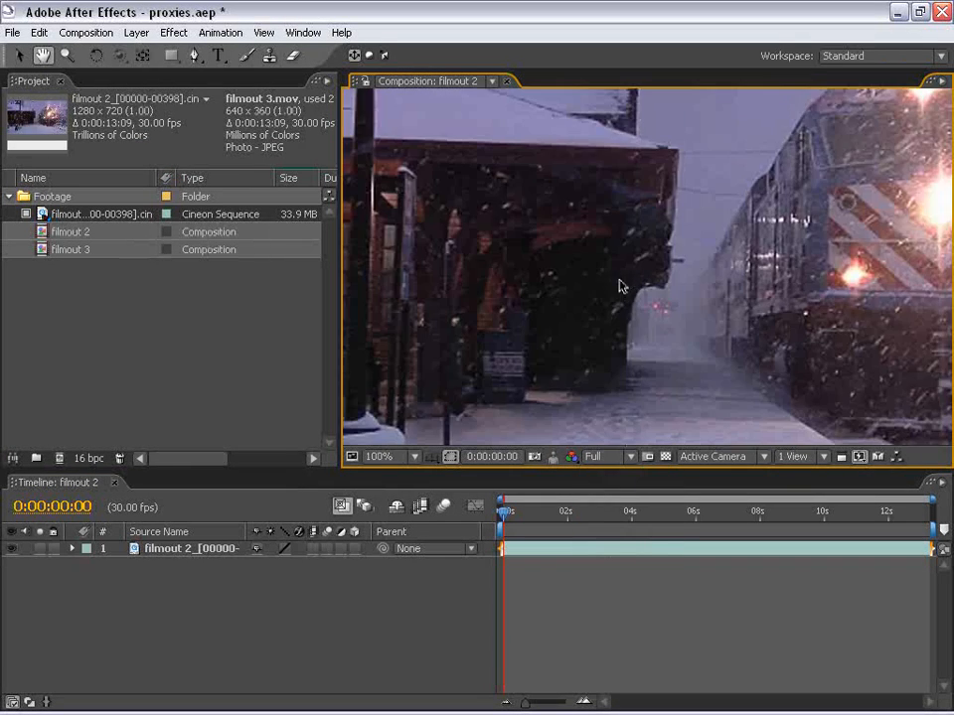
left_click_drag(665, 177, 640, 268)
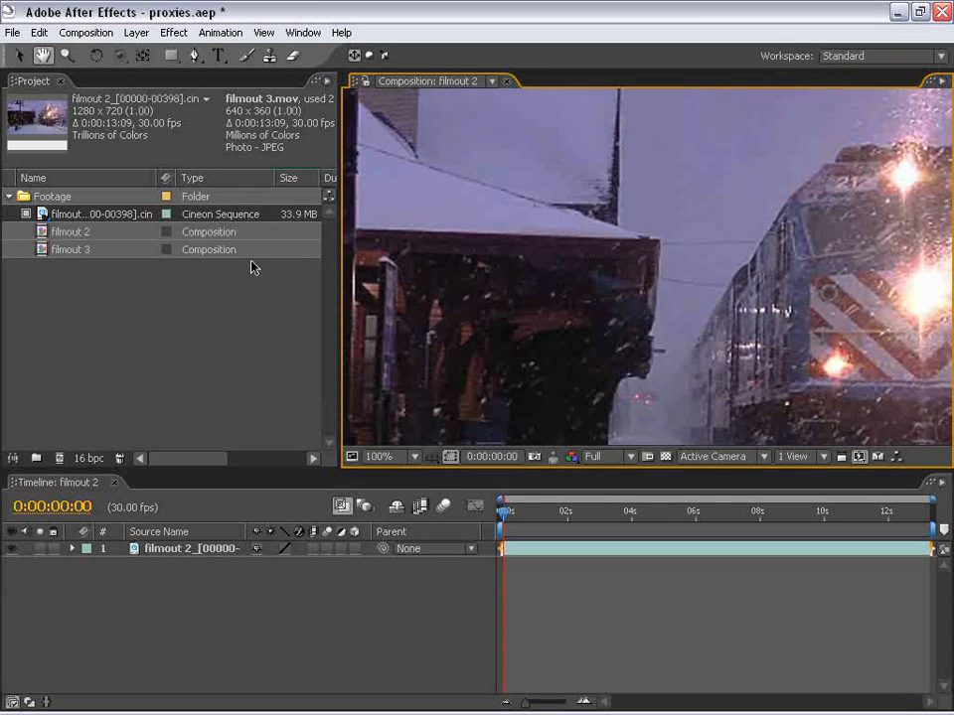
left_click_drag(707, 358, 630, 278)
left_click_drag(787, 257, 669, 256)
left_click_drag(615, 277, 645, 273)
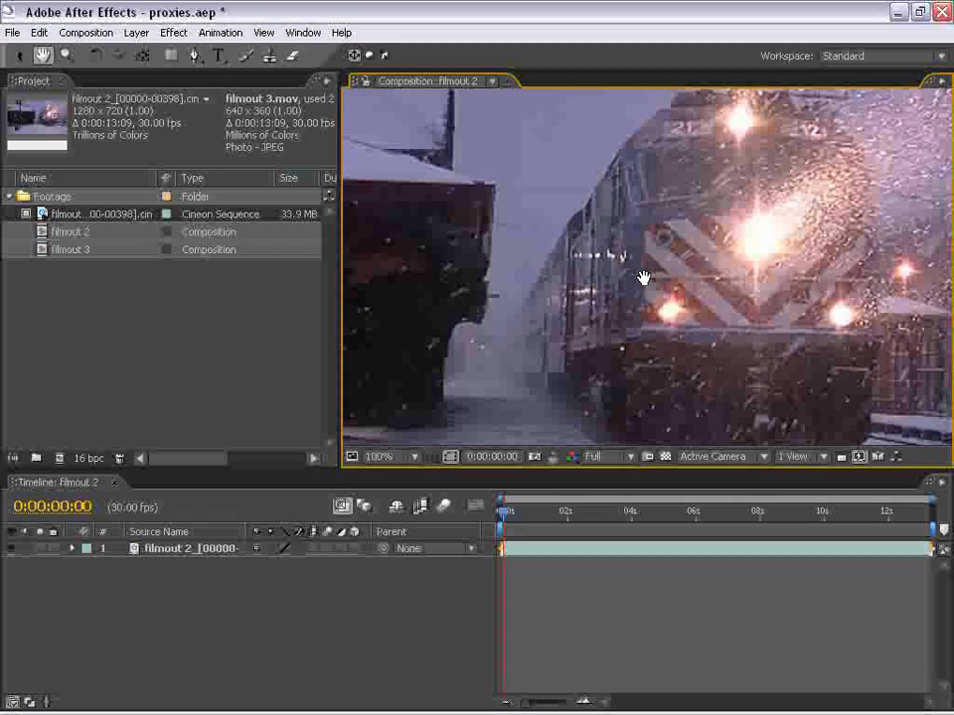
Switch the Cineon sequence's proxy off and on repeatedly to compare the train's image detail, leaving the proxy on
left_click(26, 215)
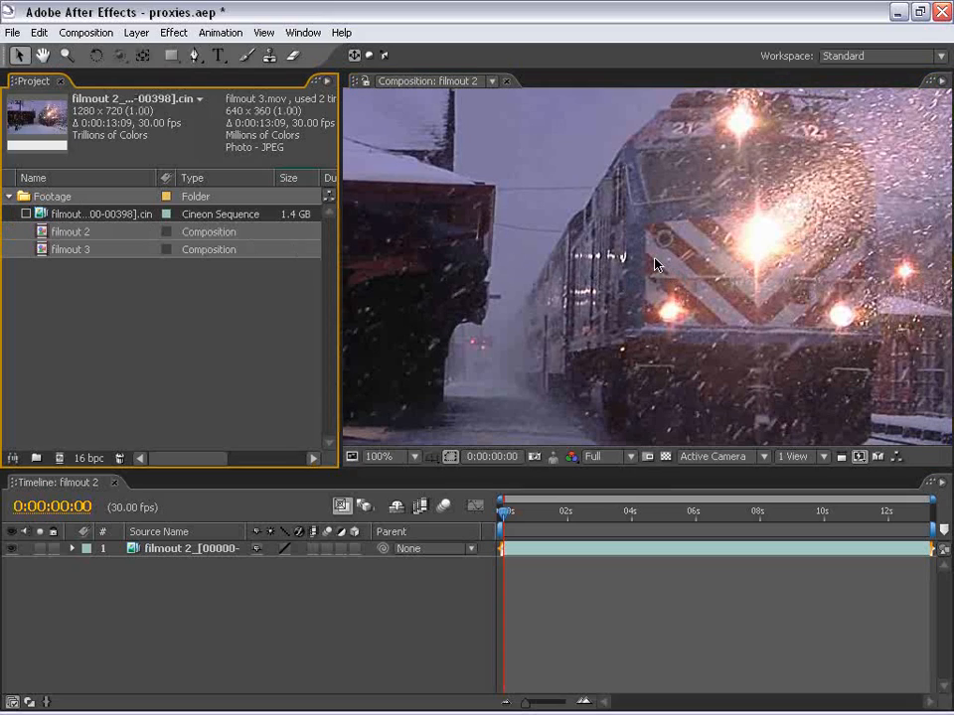
key("h")
left_click_drag(760, 267, 667, 291)
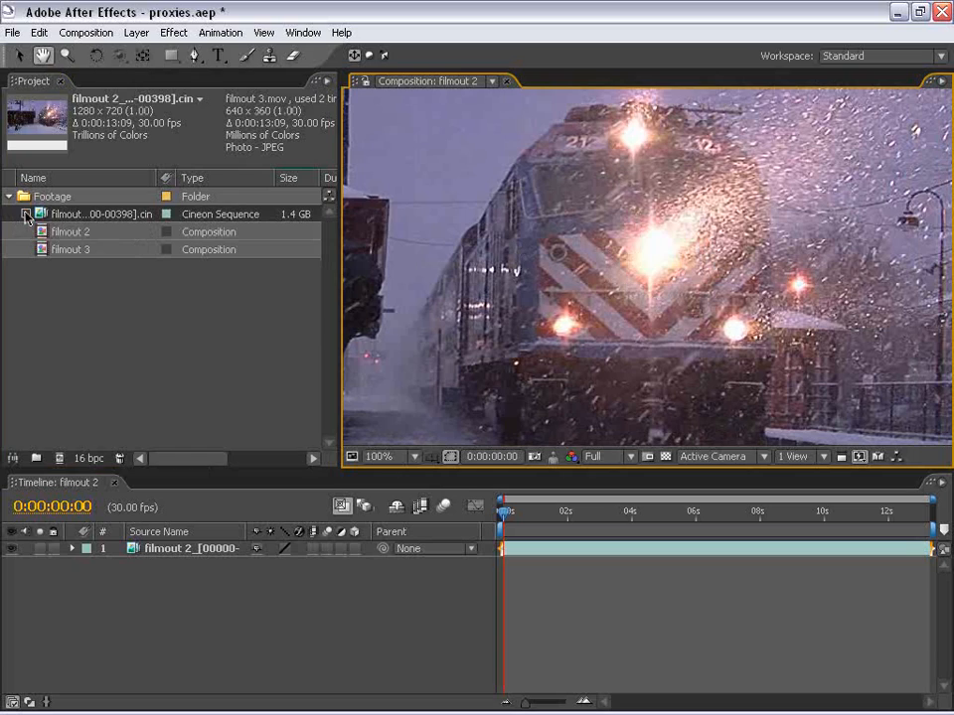
left_click(26, 215)
left_click(26, 215)
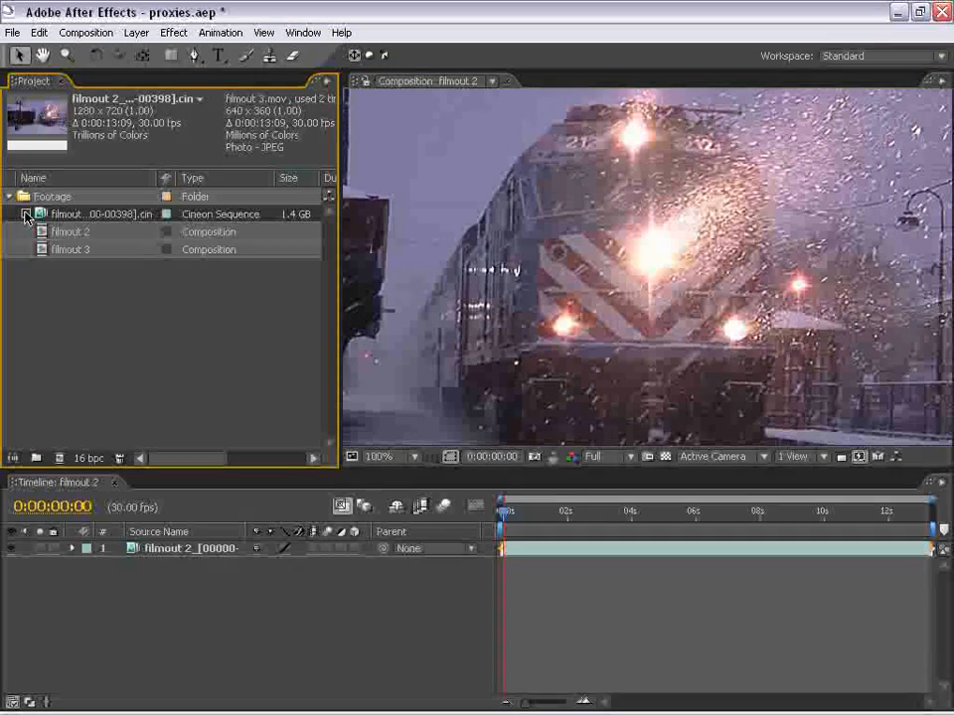
left_click(26, 215)
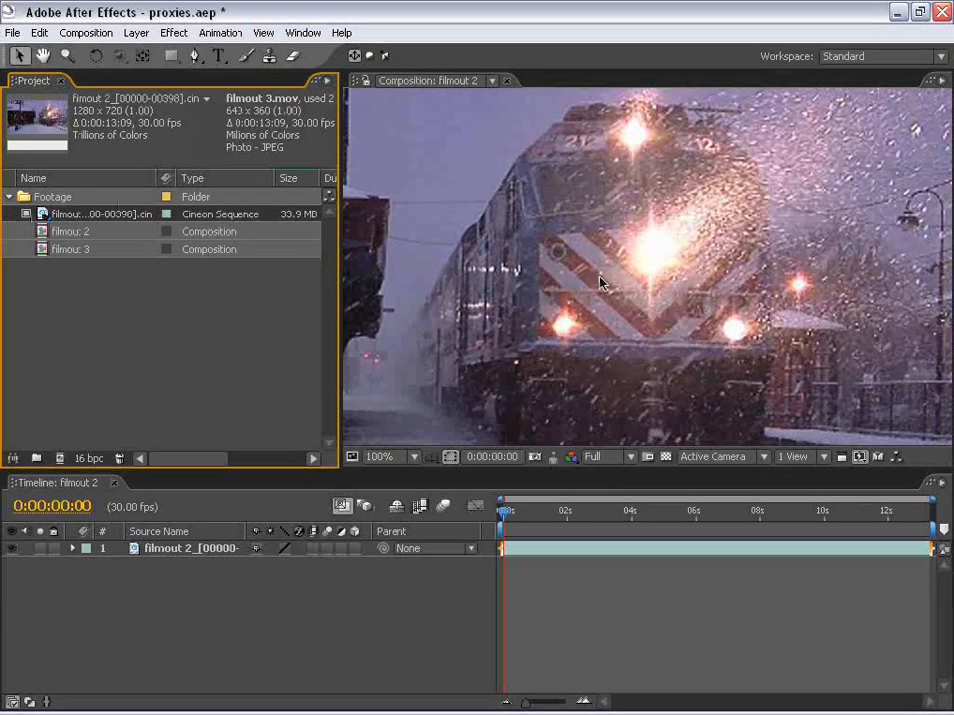
Scrub through the composition at 50% magnification with the proxy active, and return to the first frame
scroll(607, 241, "down", 2)
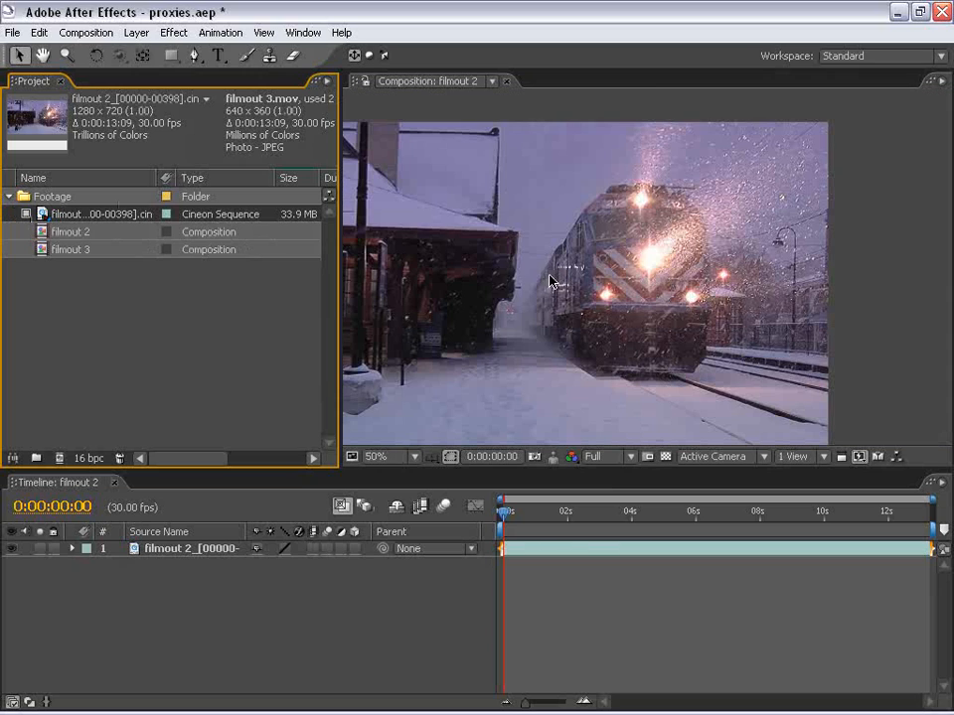
left_click_drag(556, 516, 488, 536)
left_click_drag(486, 274, 613, 296)
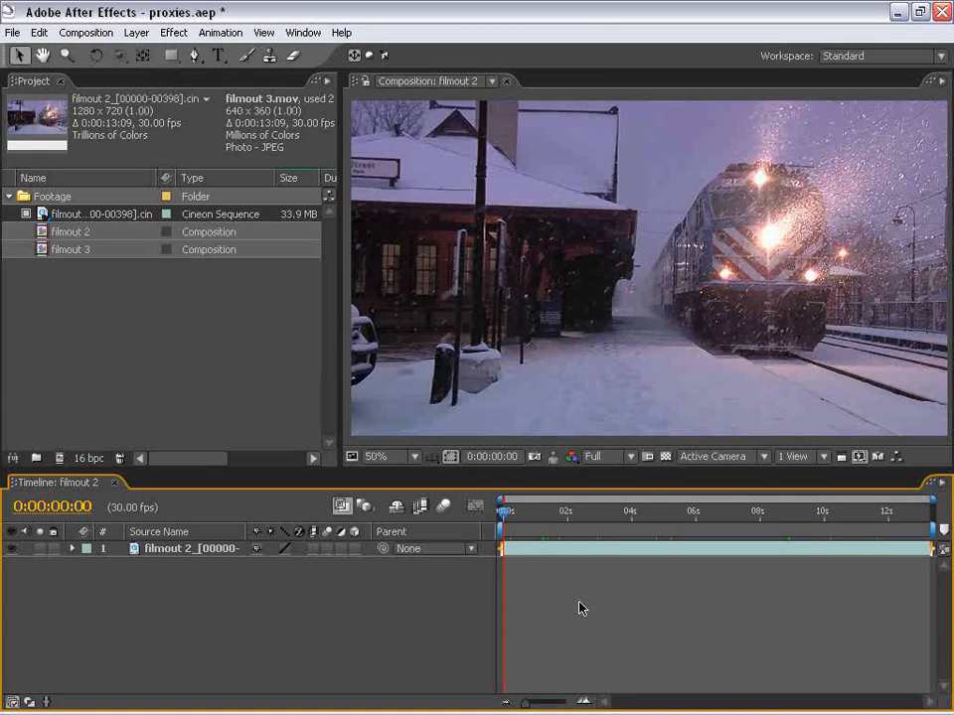
left_click(379, 309)
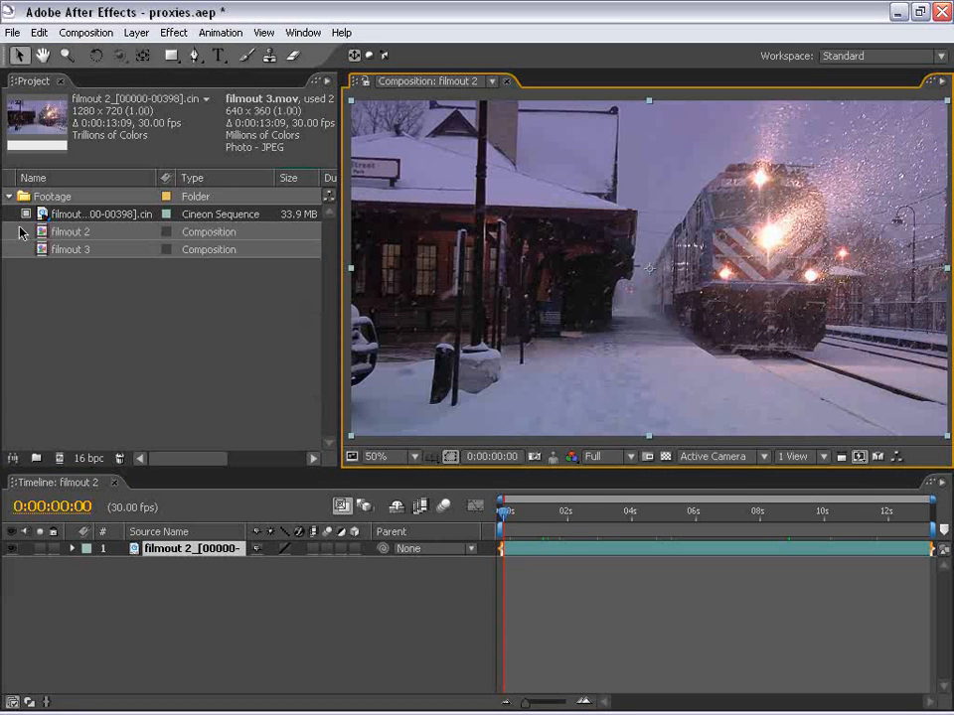
Switch off the Cineon sequence's proxy and inspect the full-quality footage in the composition view
left_click(26, 215)
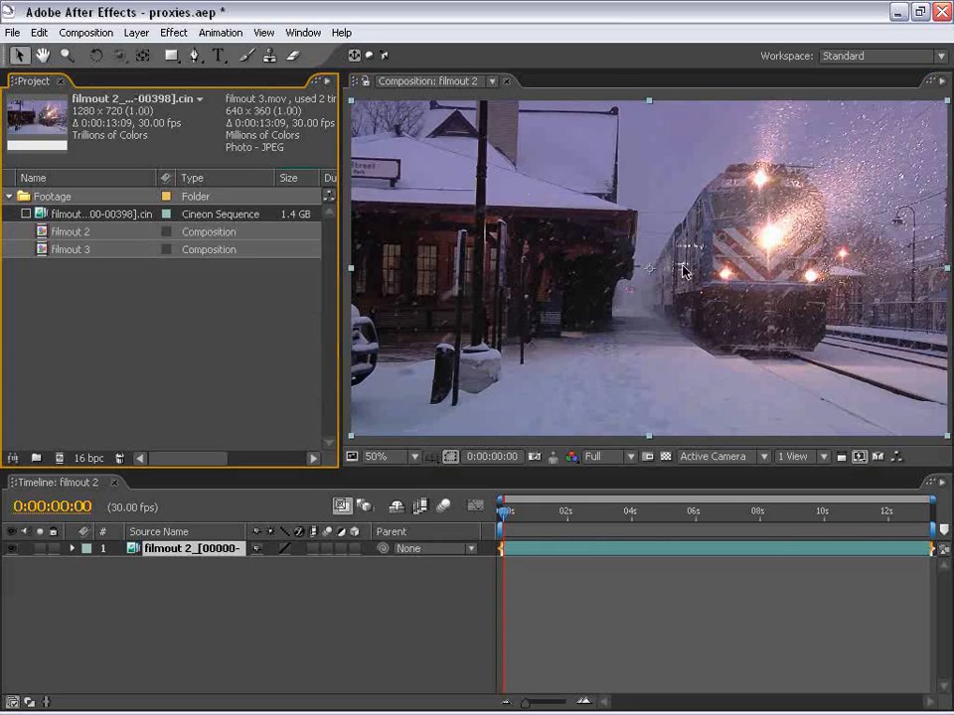
scroll(684, 269, "up", 1)
key("space")
left_click_drag(752, 198, 659, 273)
scroll(652, 291, "down", 1)
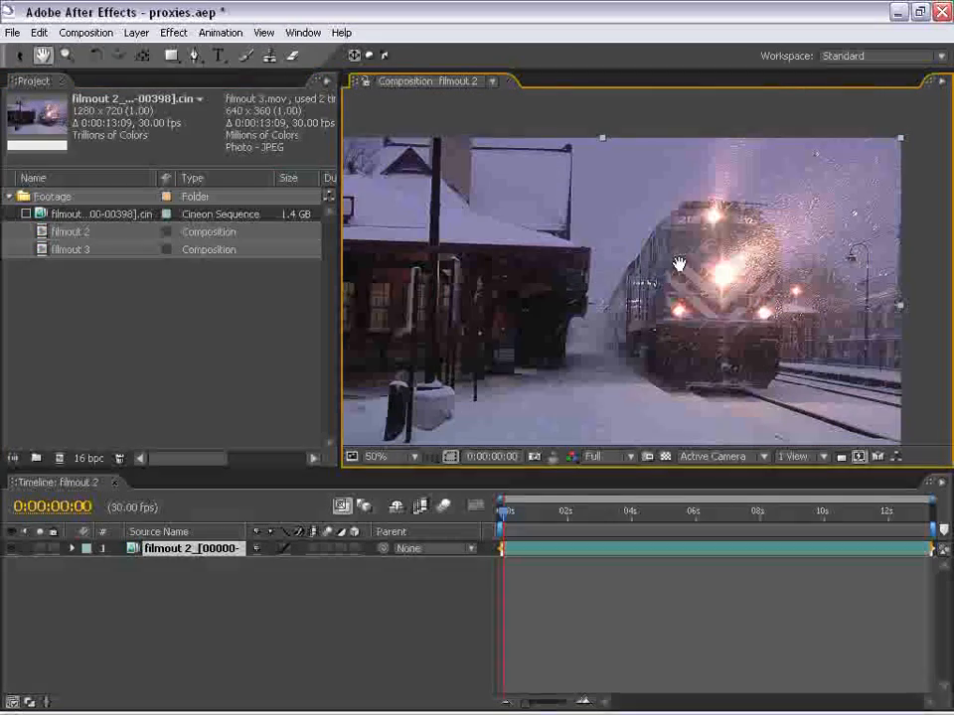
left_click_drag(652, 328, 694, 294)
left_click(582, 619)
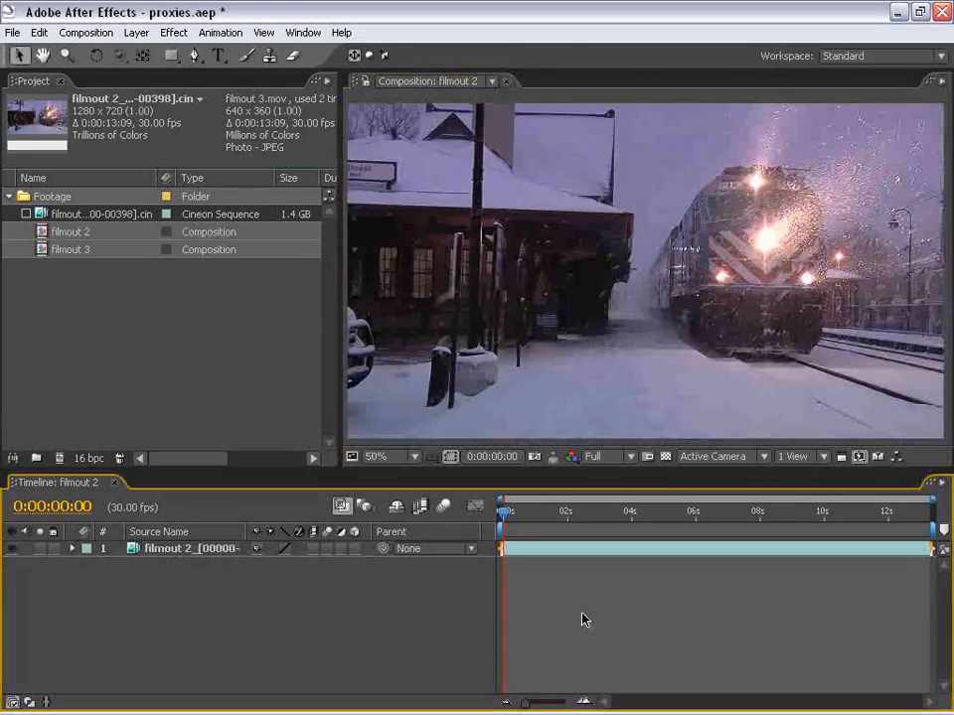
Import the Cineon image sequence again, starting from filmout 2_00000.cin in the Footage folder
left_click(86, 260)
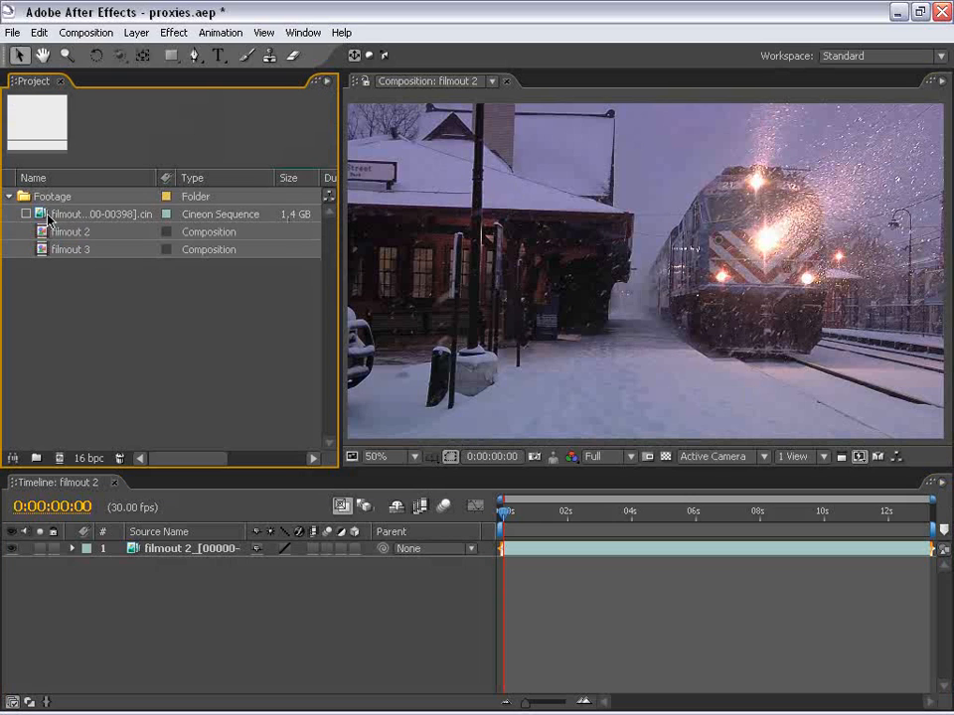
left_click(64, 213)
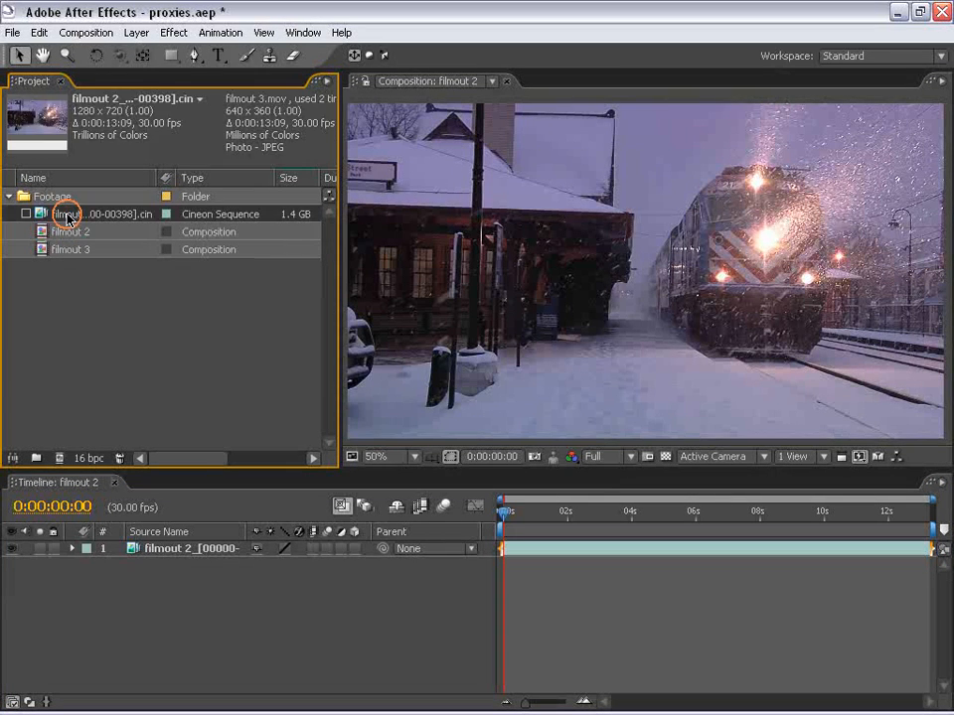
left_click(123, 334)
double_click(146, 325)
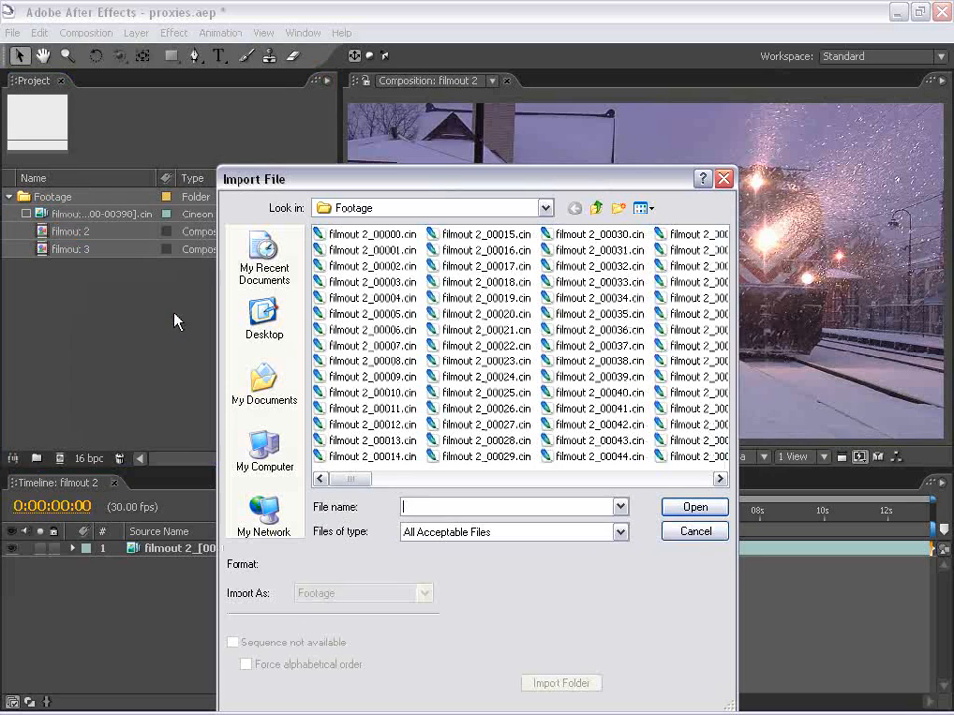
left_click(333, 236)
left_click(716, 509)
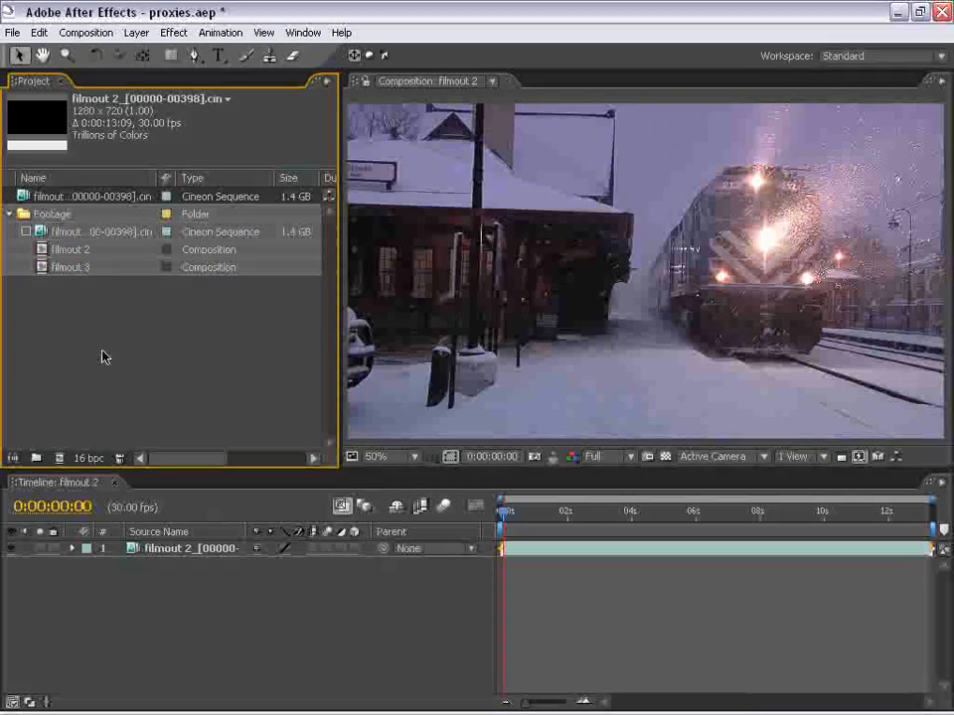
Duplicate the newly imported Cineon sequence twice in the project
left_click(100, 356)
left_click(44, 198)
key("ctrl+d")
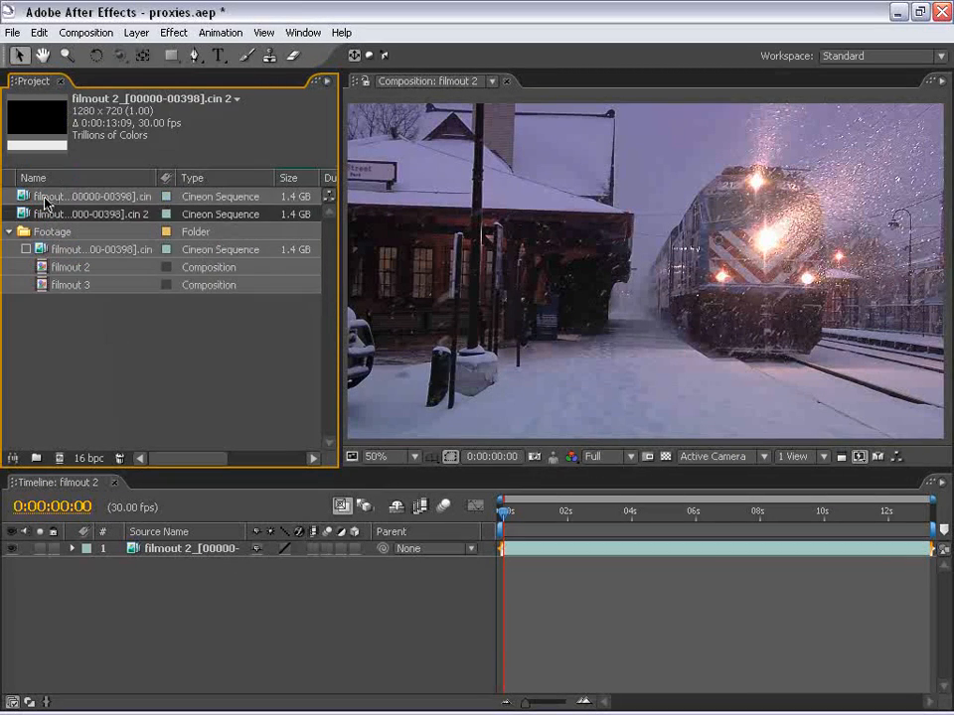
key("ctrl+d")
left_click(127, 397)
Rename the three new Cineon sequences 1, 2 and 3 in order, and select footage item 1
left_click(71, 199)
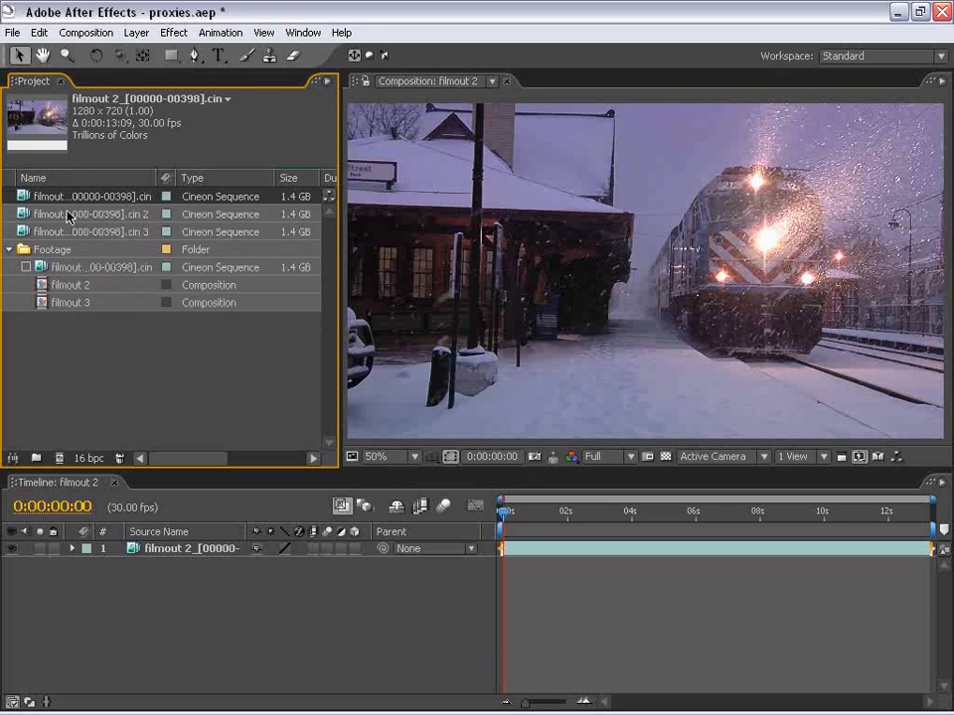
key("Return")
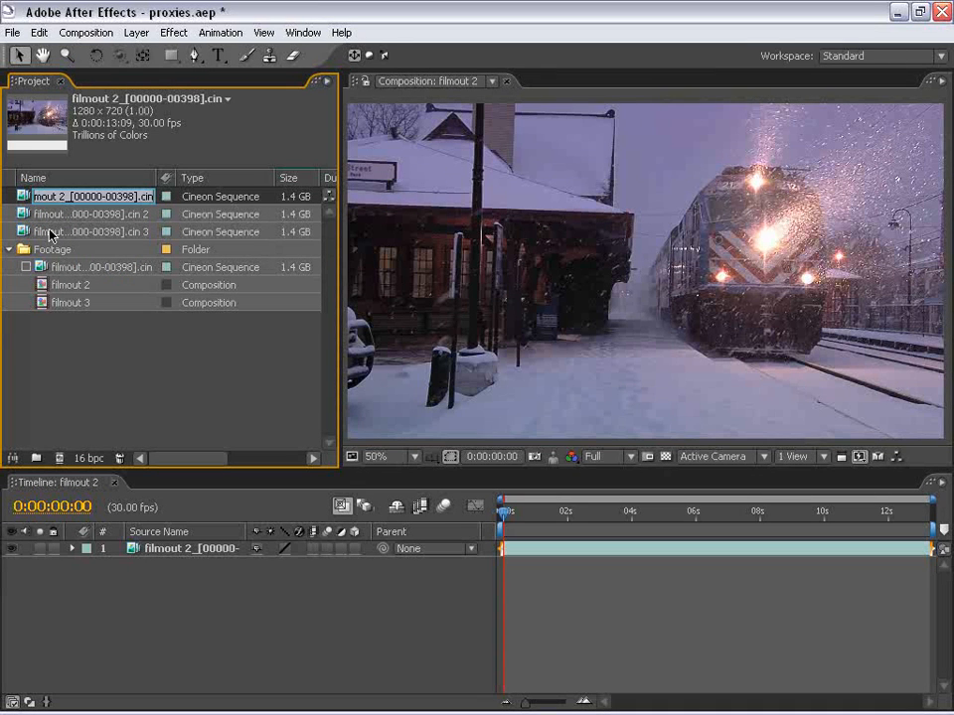
key("BackSpace")
type("1")
key("Return")
left_click(46, 214)
key("Return")
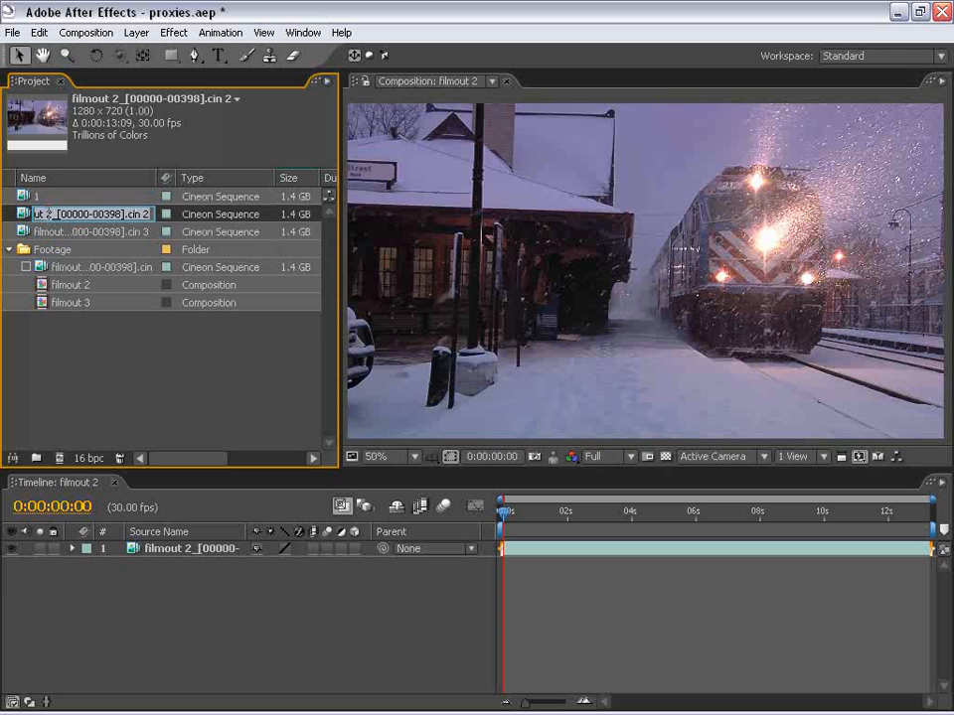
type("2")
key("Return")
left_click(43, 233)
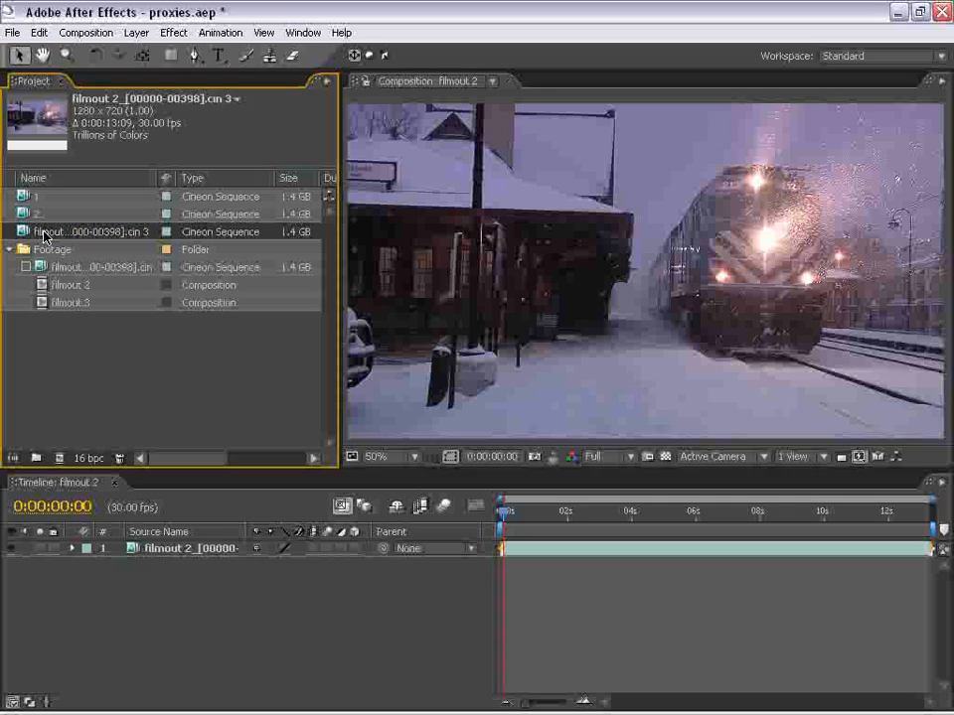
left_click(43, 249)
left_click(40, 234)
key("Return")
type("3")
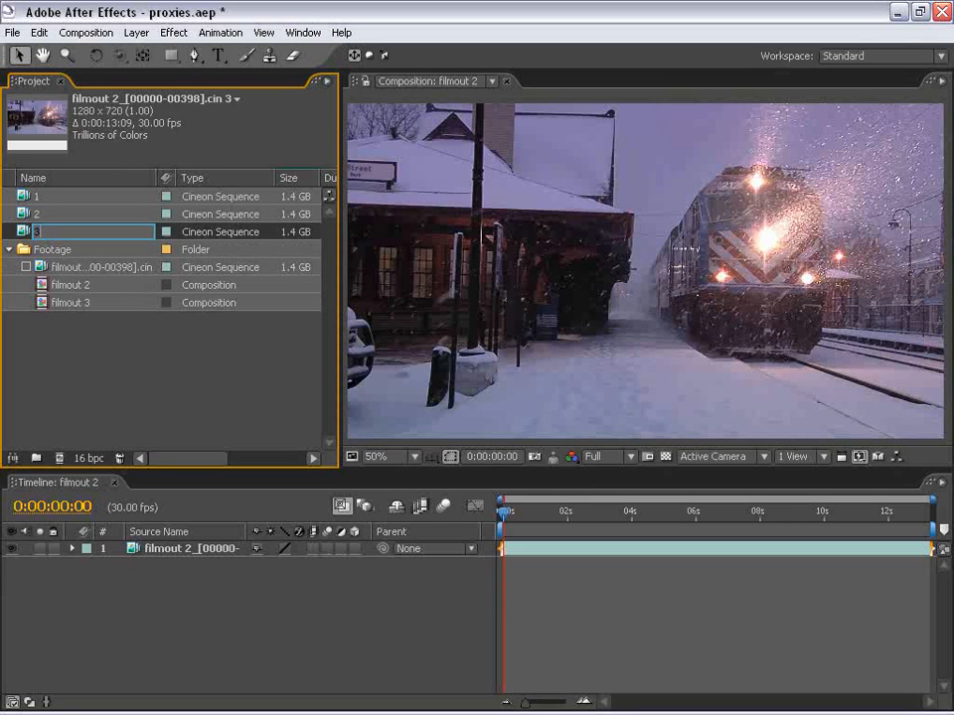
left_click(99, 334)
left_click(27, 199)
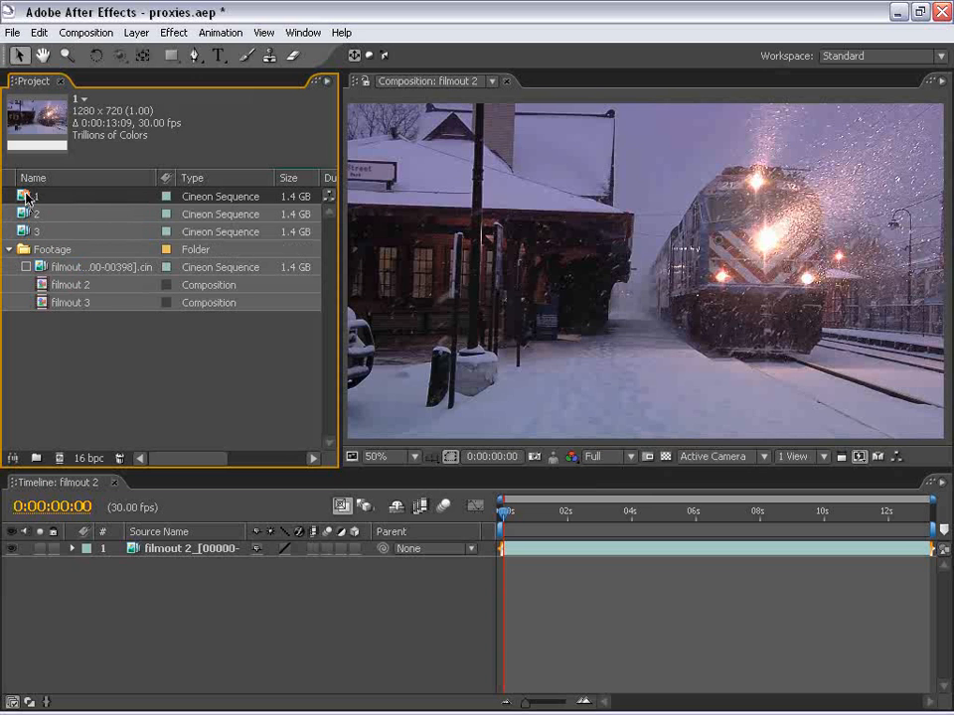
Examine the proxy options for footage items 1, 2 and 3, and the proxy details of the Cineon sequence in the Footage folder
right_click(27, 200)
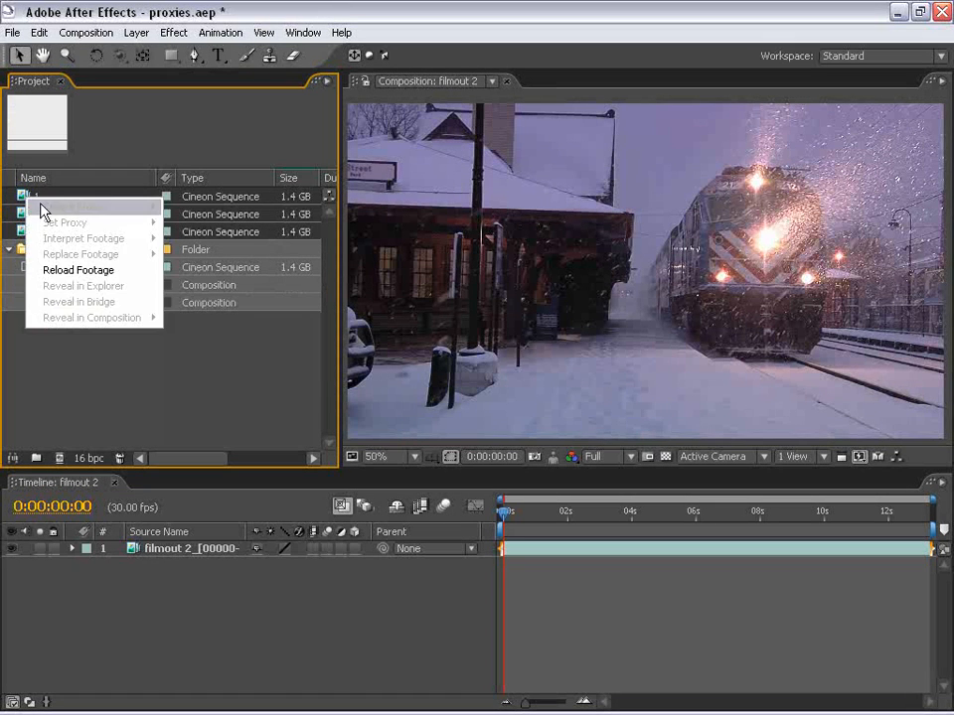
left_click(129, 391)
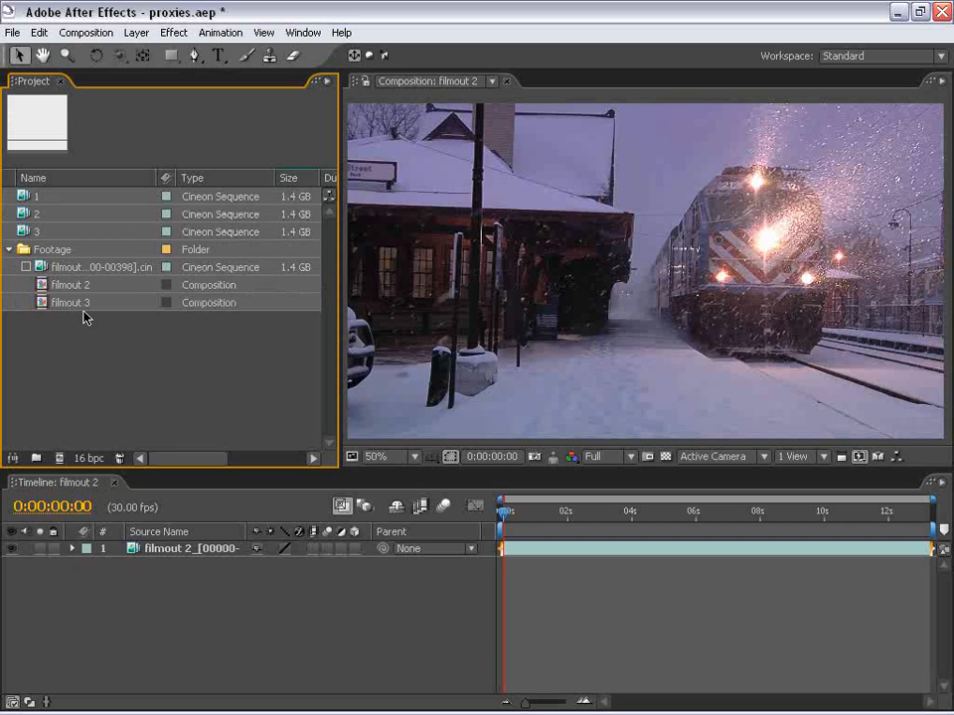
left_click(27, 195)
left_click(28, 232, "shift")
left_click(62, 395)
right_click(34, 195)
right_click(22, 196)
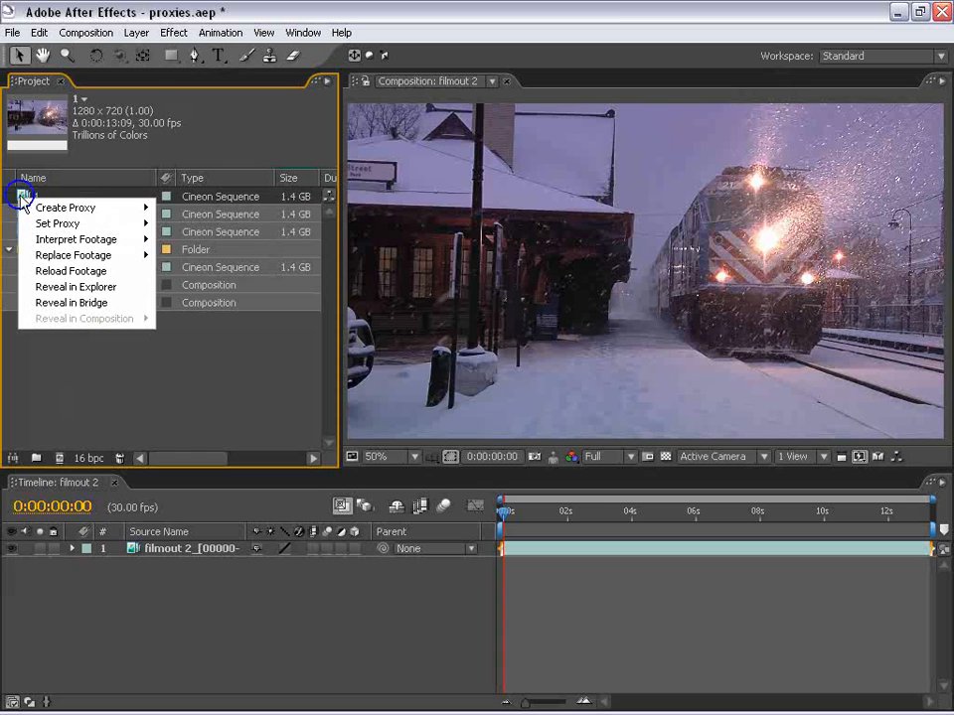
mouse_move(39, 221)
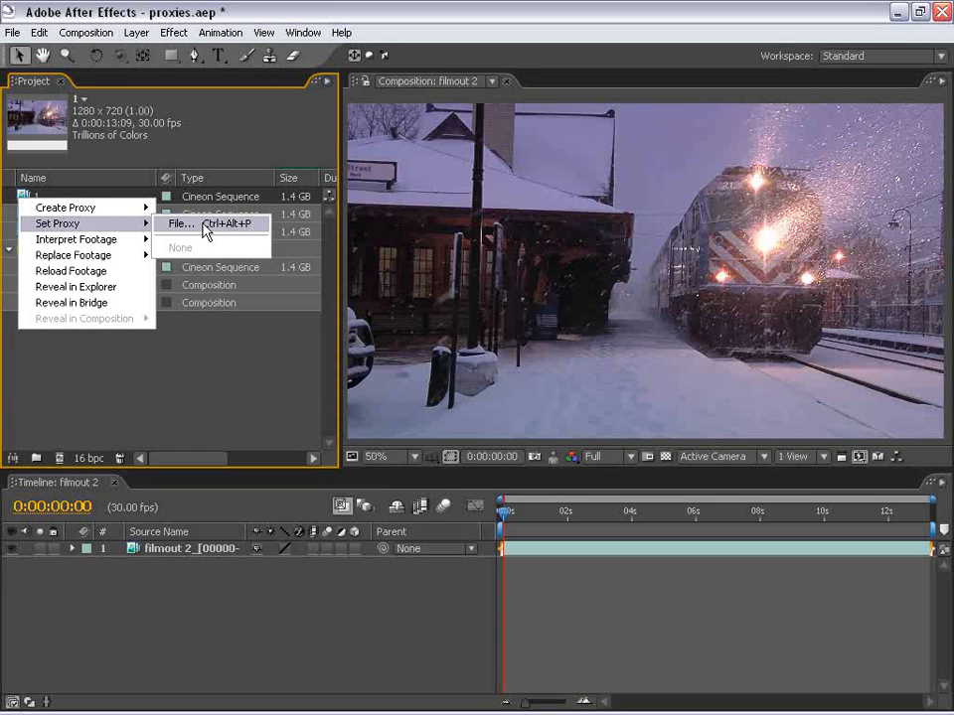
left_click(216, 363)
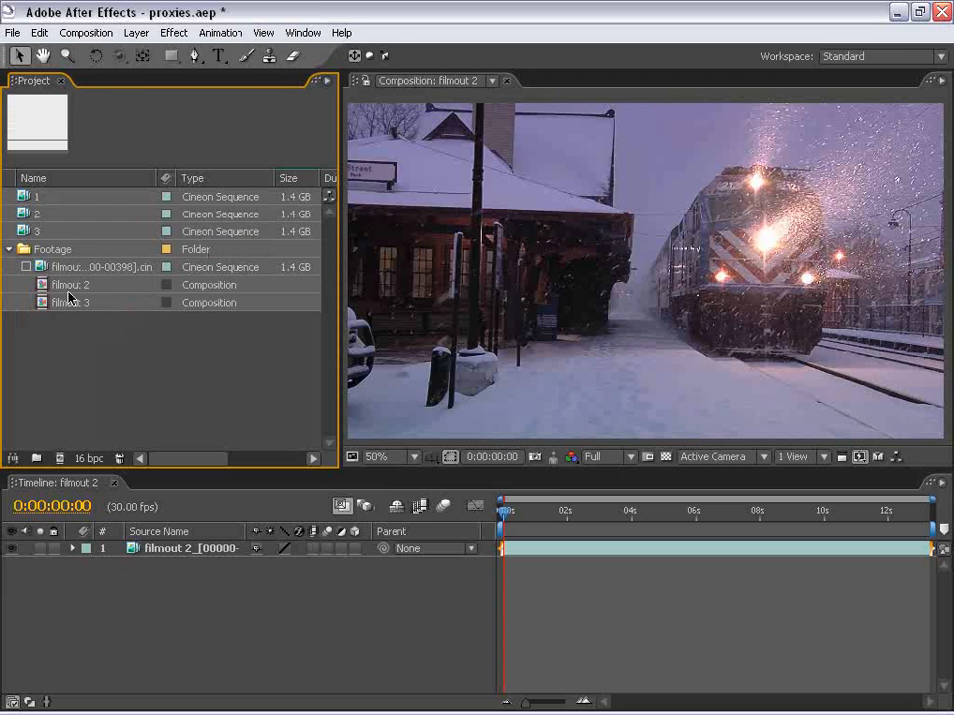
left_click(70, 268)
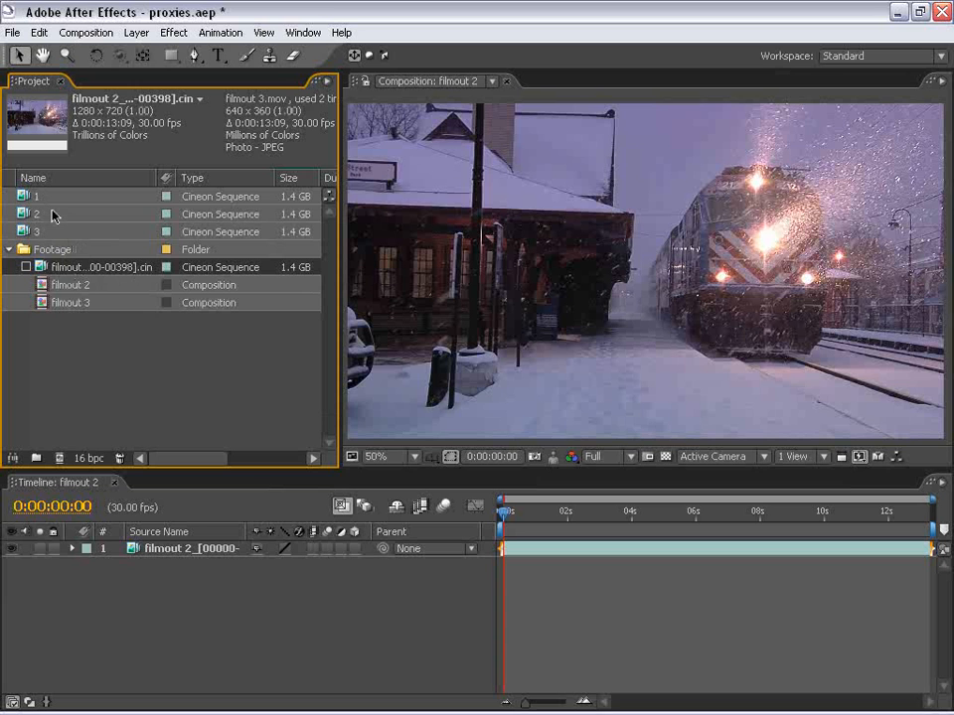
left_click(93, 358)
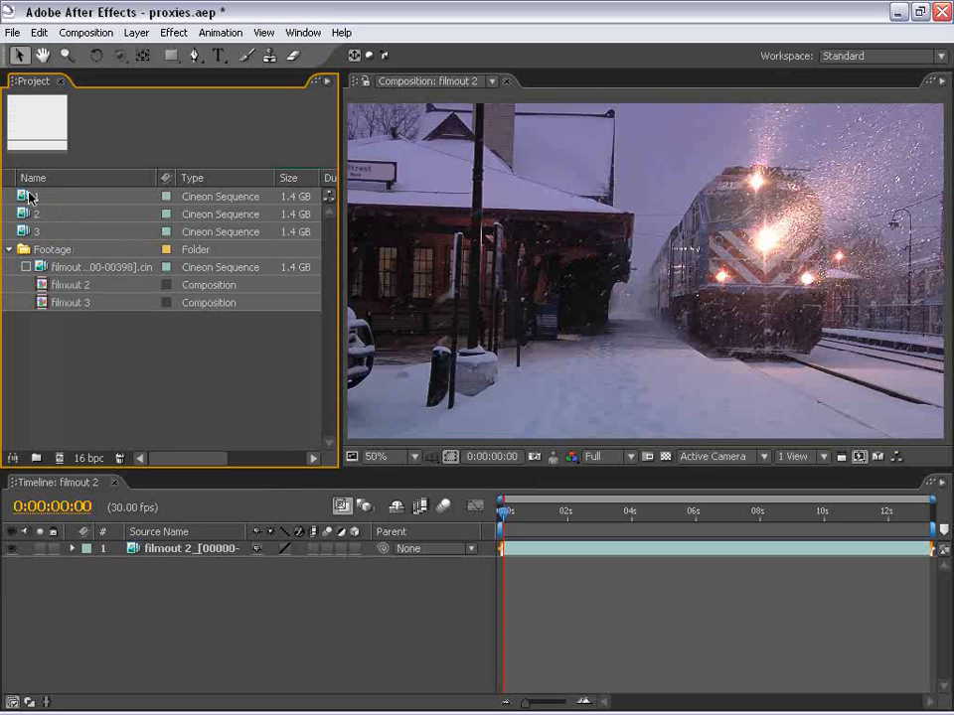
Create a movie proxy render for each of the footage items 1, 2 and 3, adding them to the render queue
right_click(34, 197)
mouse_move(60, 209)
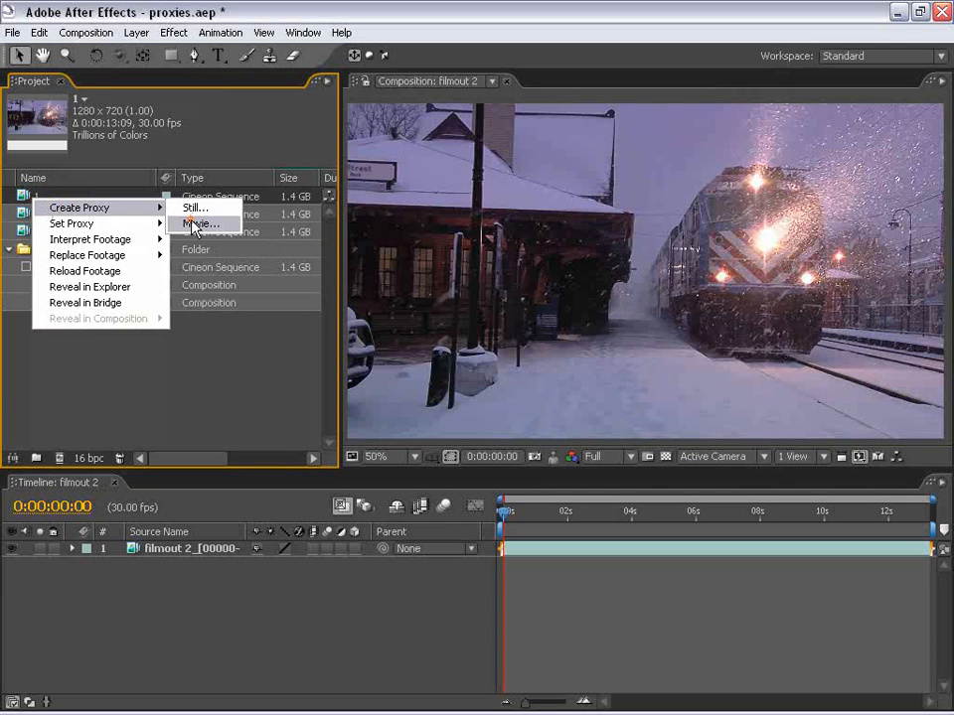
left_click(192, 224)
right_click(36, 215)
left_click(33, 213)
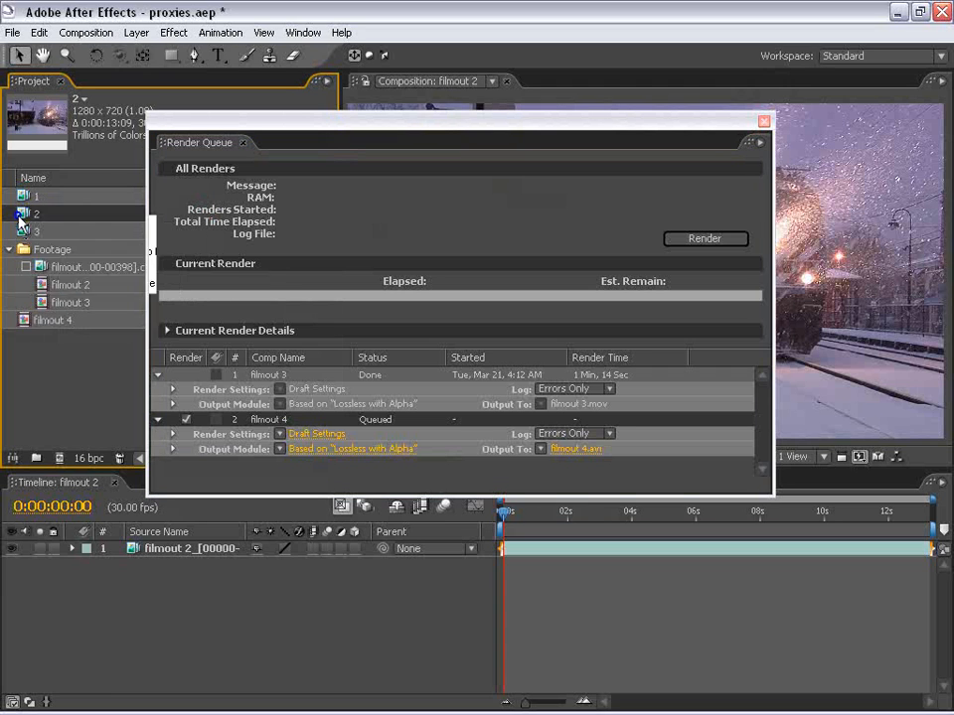
right_click(30, 214)
mouse_move(54, 232)
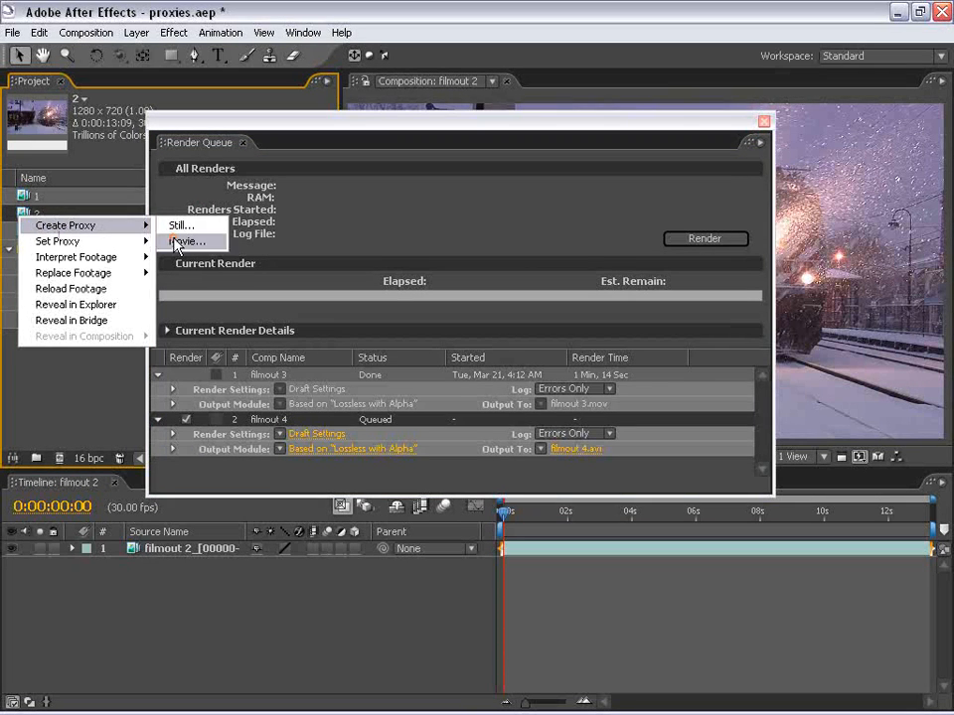
left_click(176, 241)
right_click(24, 237)
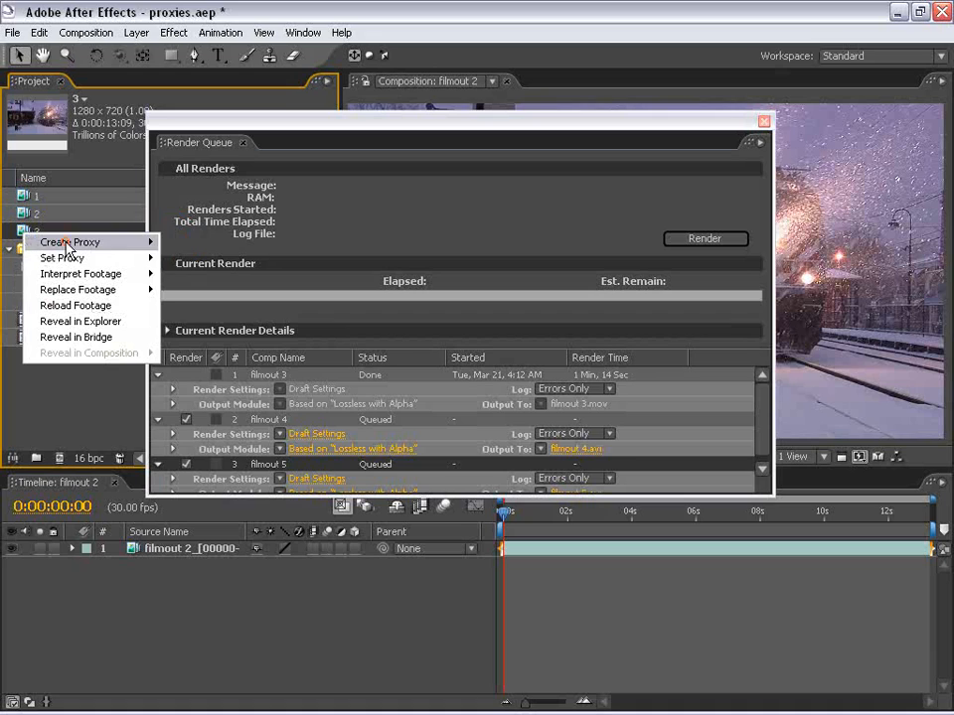
mouse_move(96, 242)
left_click(188, 257)
Move and enlarge the Render Queue window to show all its entries
left_click_drag(298, 124, 320, 77)
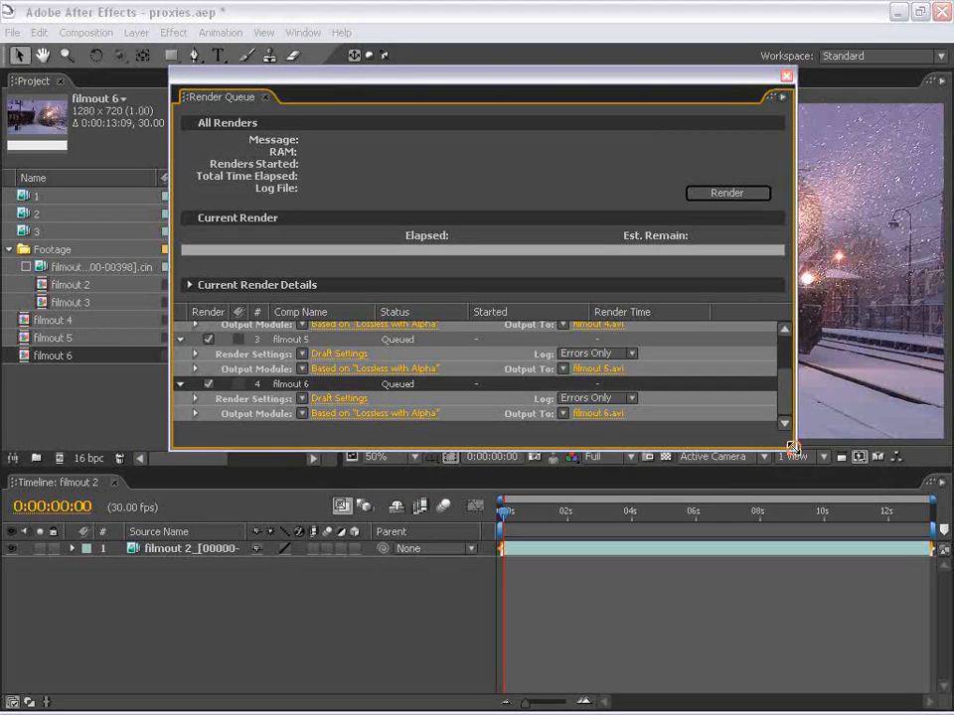
left_click_drag(797, 449, 849, 640)
left_click(293, 388)
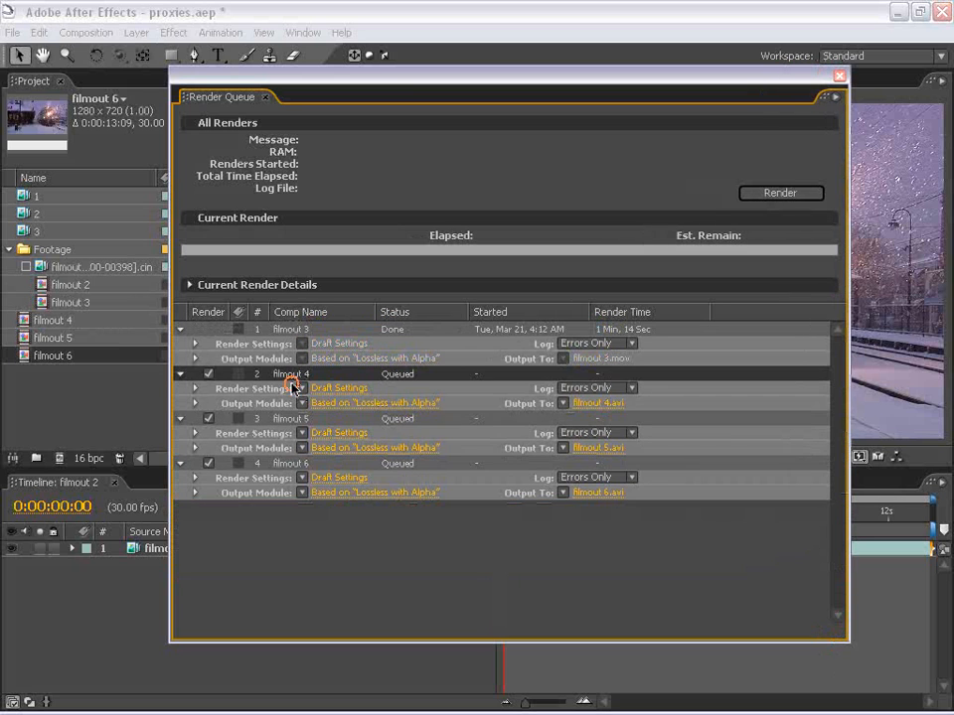
left_click(304, 415)
left_click(384, 576)
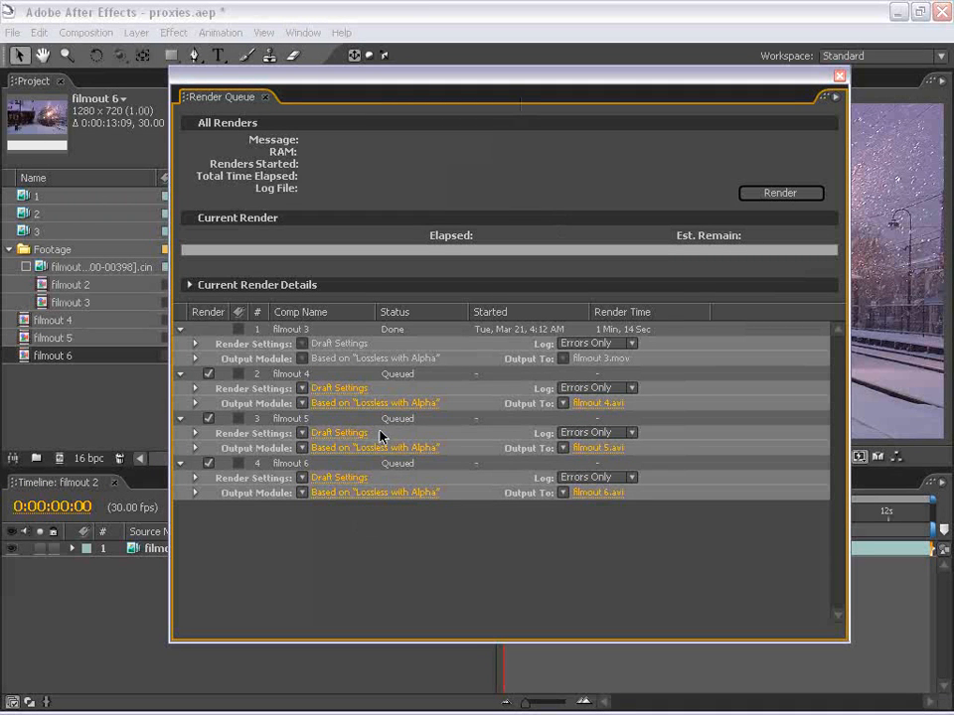
Set the output module format of the queued filmout 4 to QuickTime Movie
left_click(360, 403)
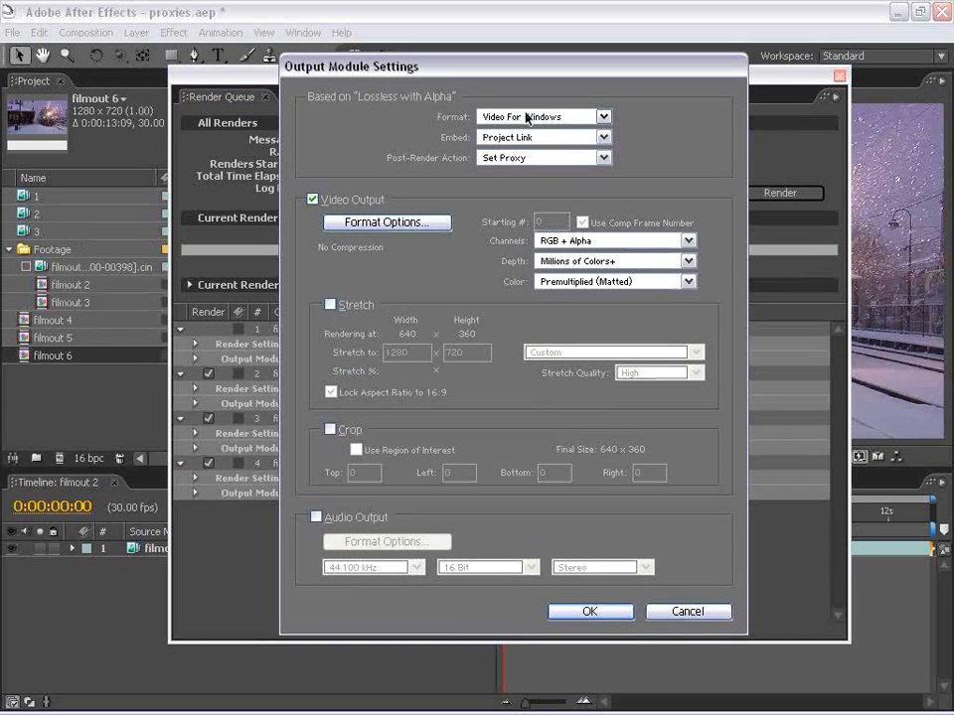
left_click(656, 612)
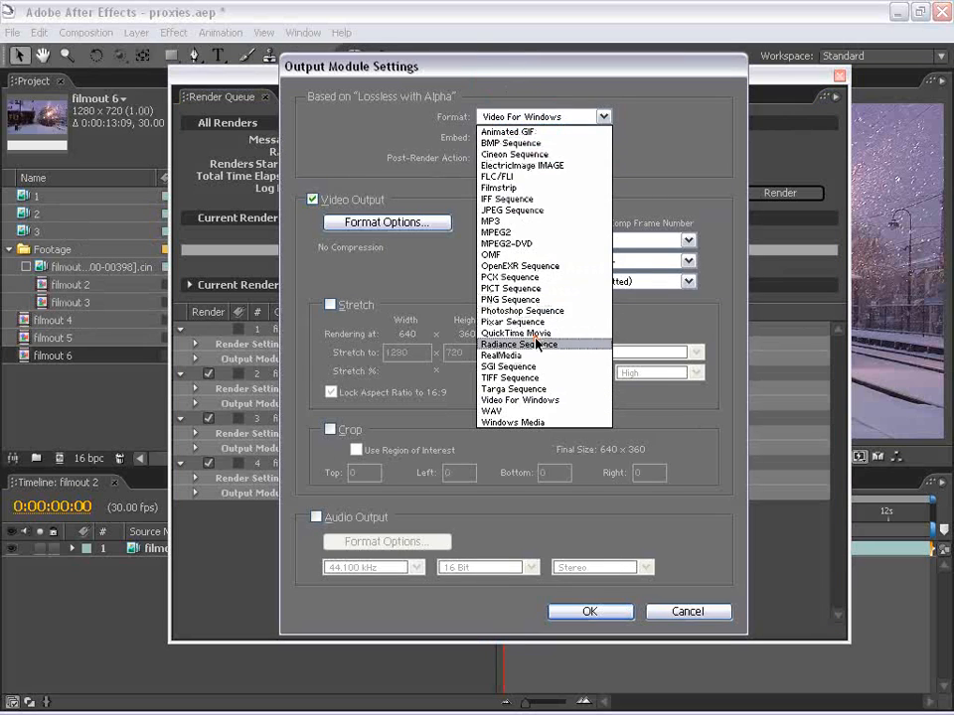
left_click(537, 341)
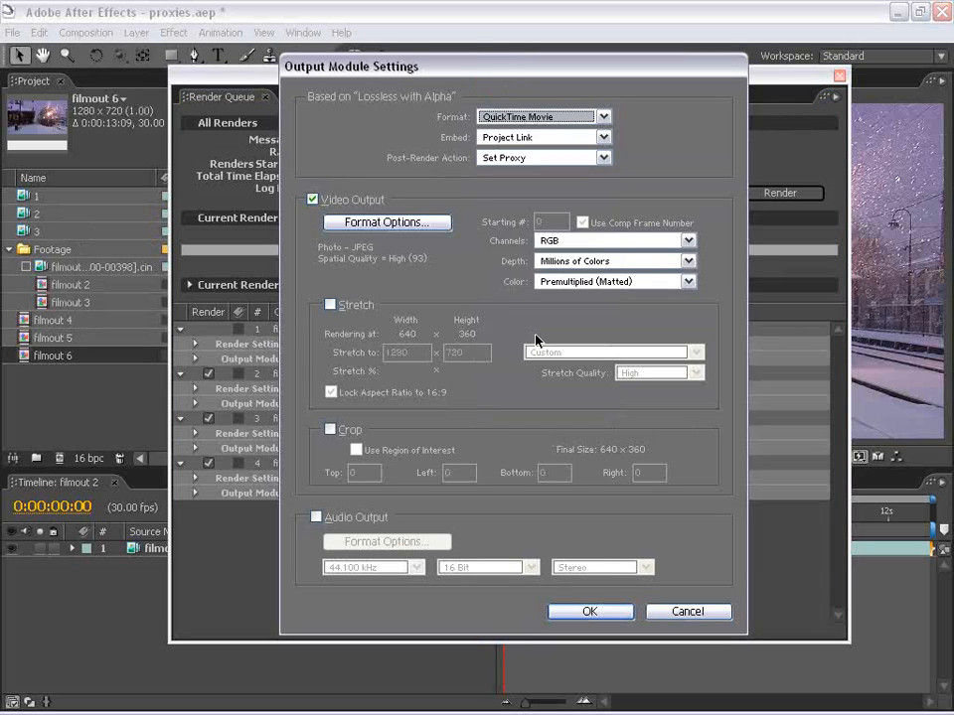
left_click(596, 612)
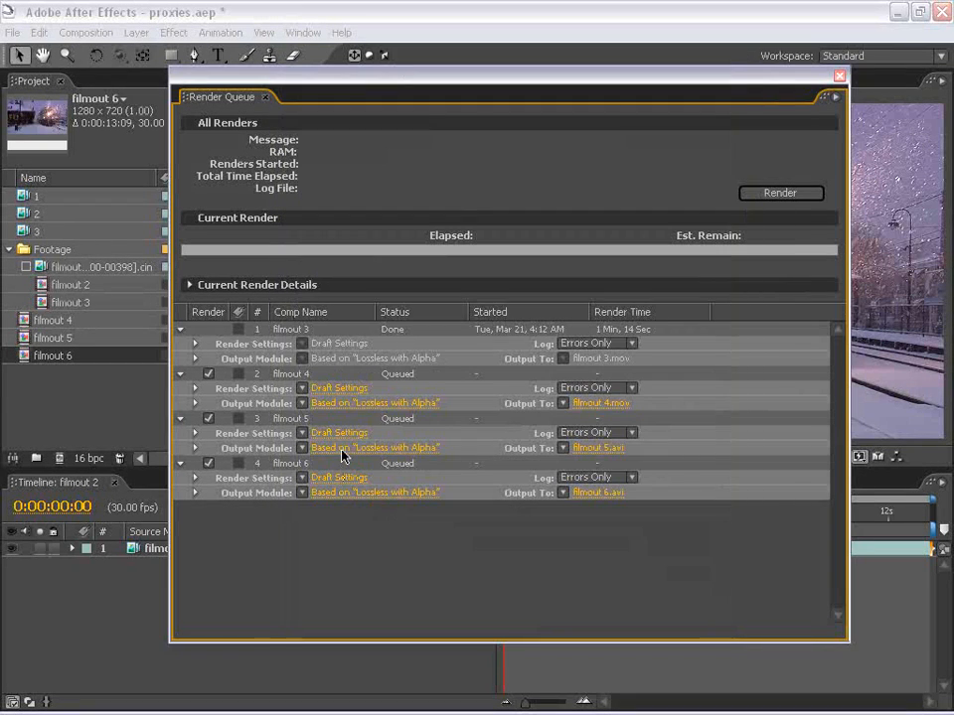
Cancel the output module changes for filmout 5 and undo the format change on filmout 4
left_click(343, 450)
left_click(496, 117)
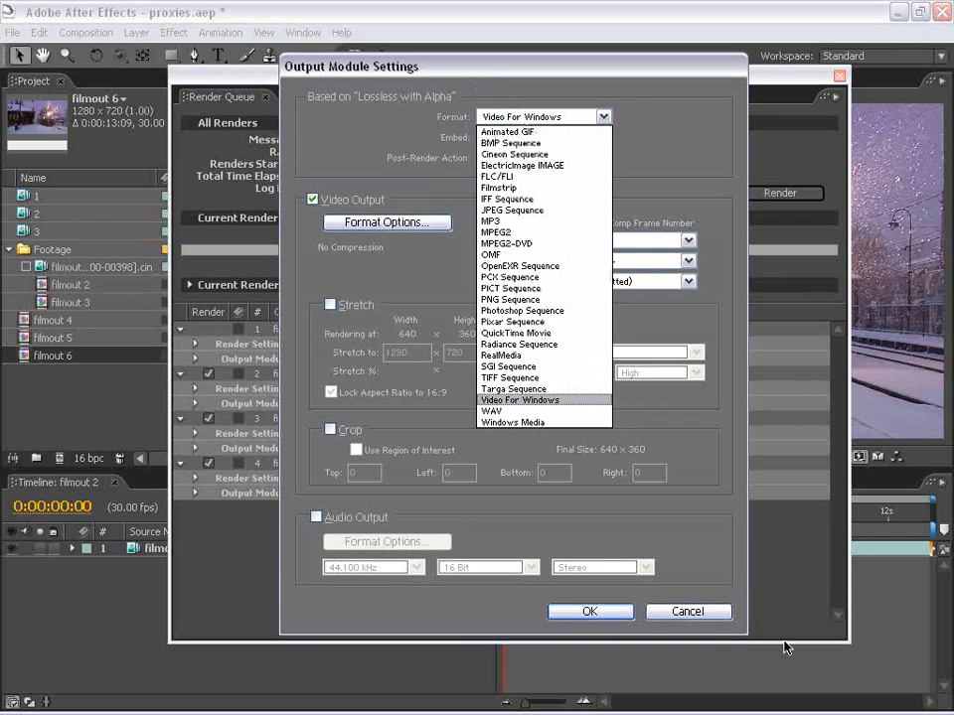
left_click(695, 612)
left_click(691, 612)
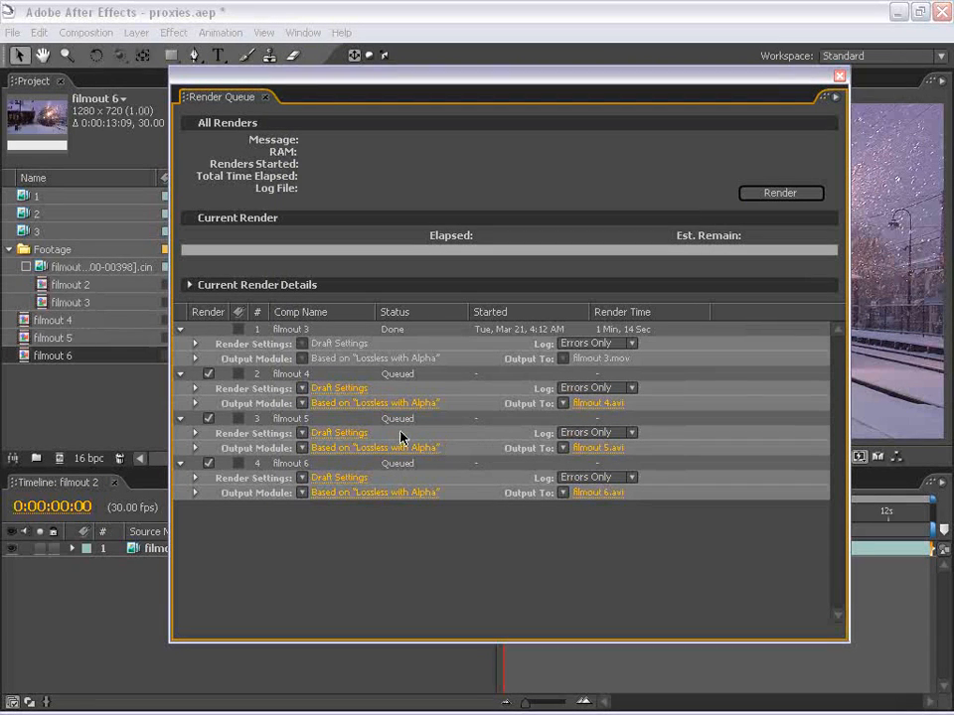
Make an output module template named SUPER PROXY with the QuickTime Movie format from filmout 4's output module
left_click(302, 404)
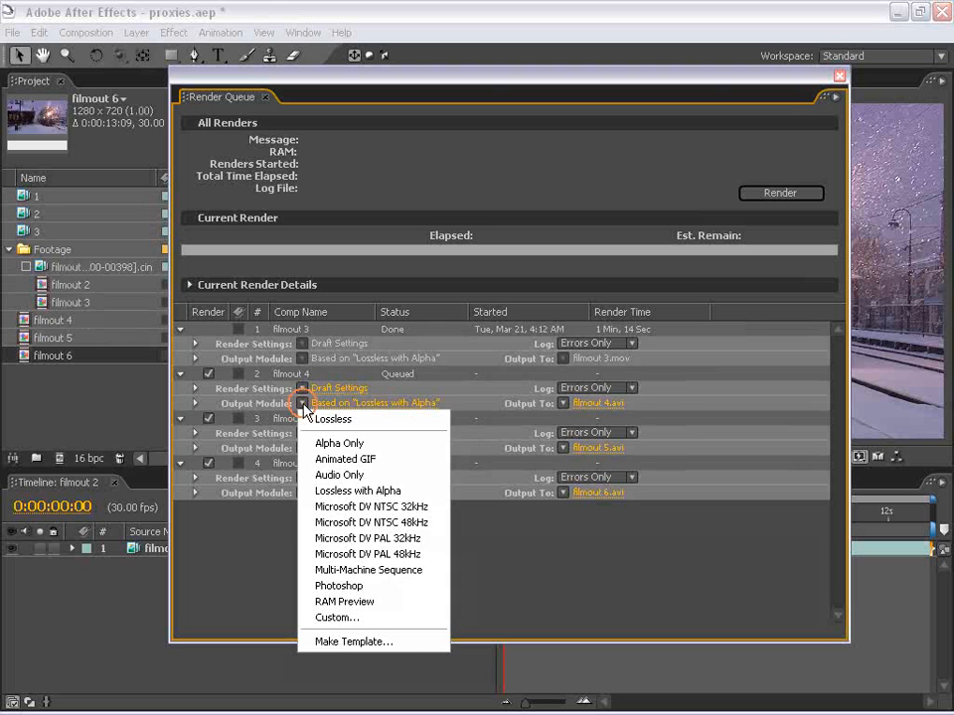
left_click(328, 641)
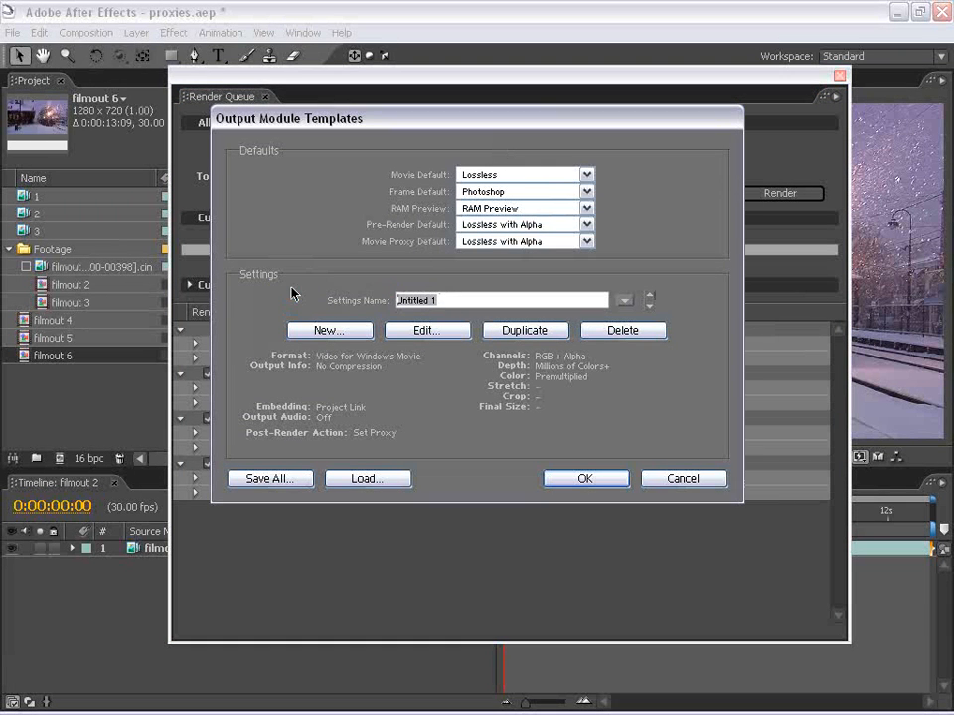
type("SUPER PROXY")
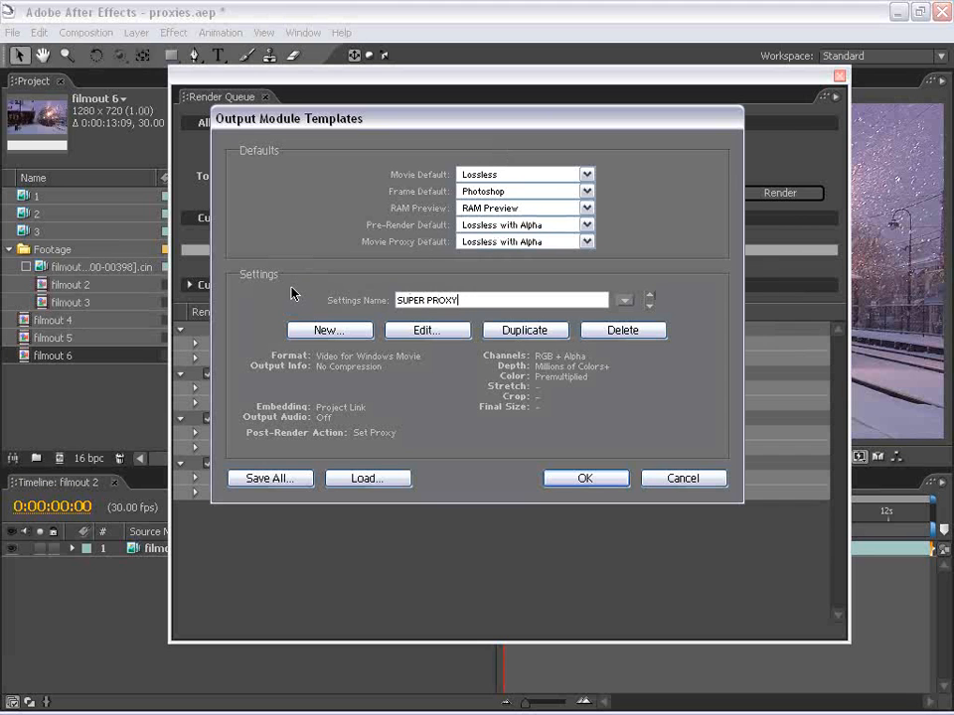
left_click(433, 330)
left_click(603, 116)
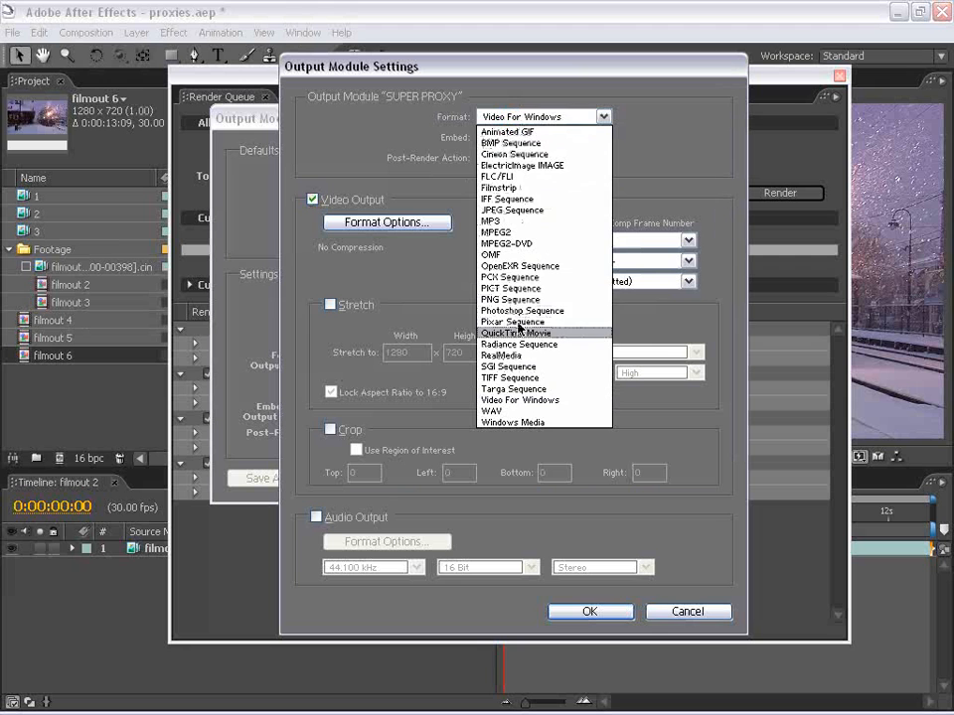
left_click(636, 453)
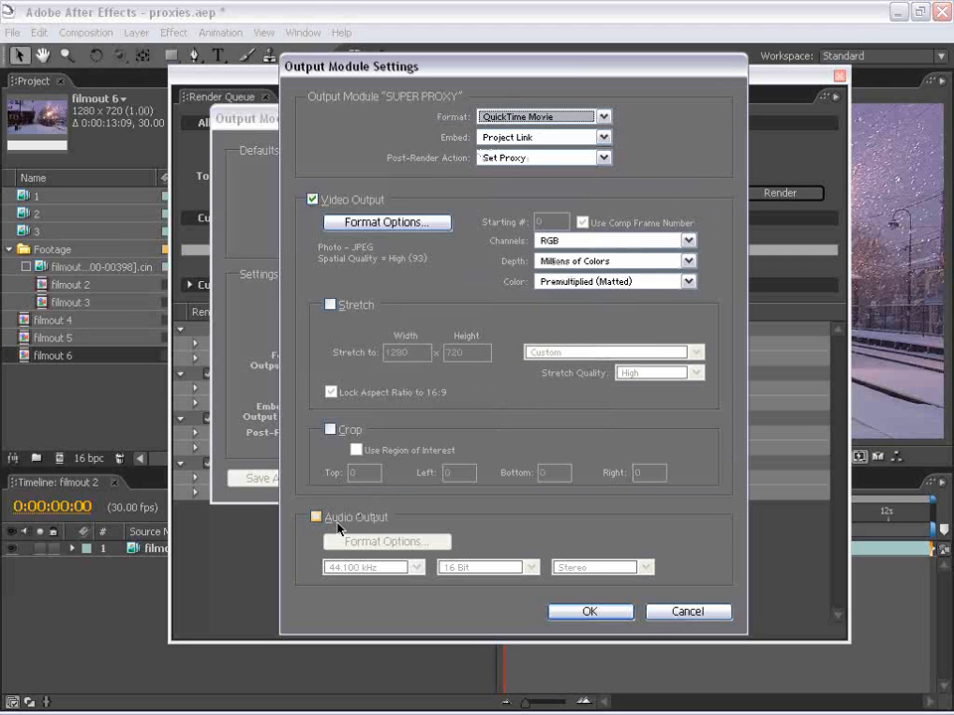
left_click(589, 611)
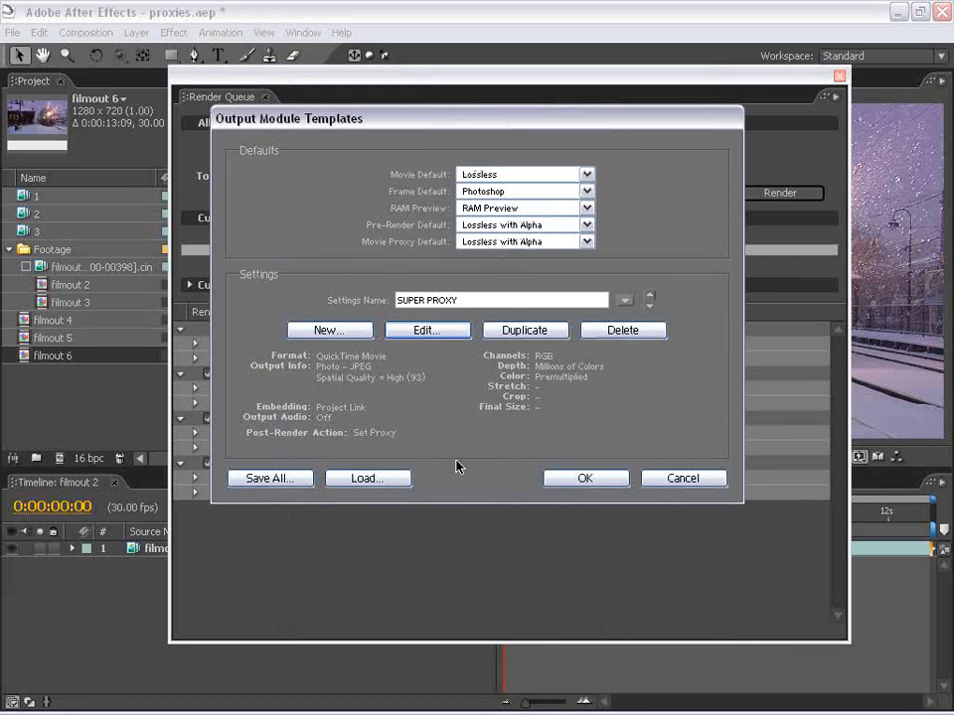
left_click(585, 478)
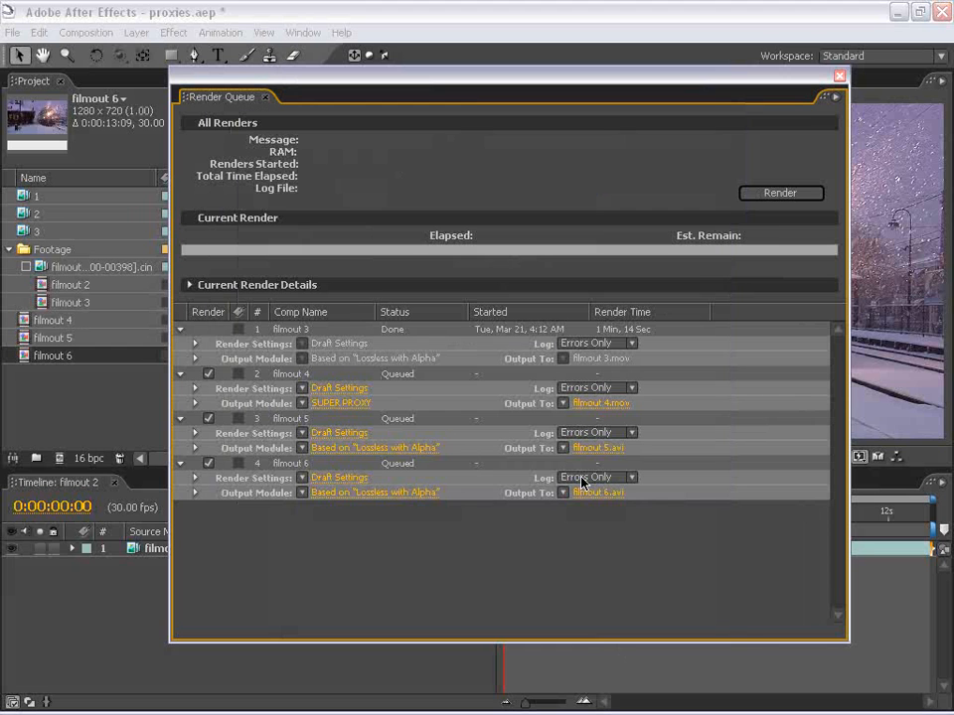
Duplicate the filmout 6 render item twice in the render queue
left_click(258, 448)
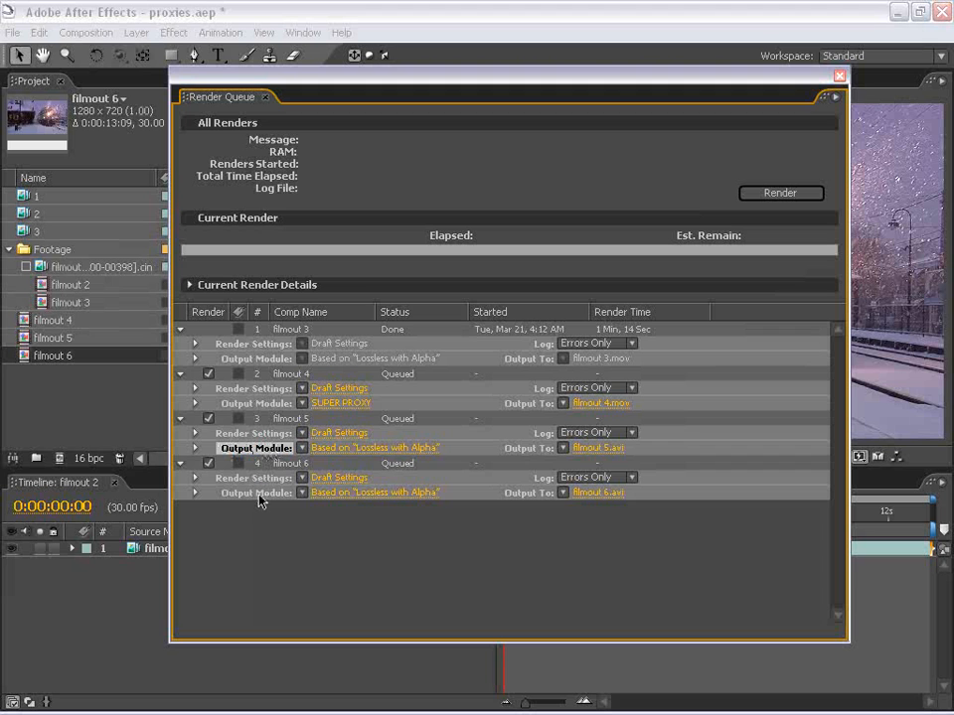
left_click(259, 492, "shift")
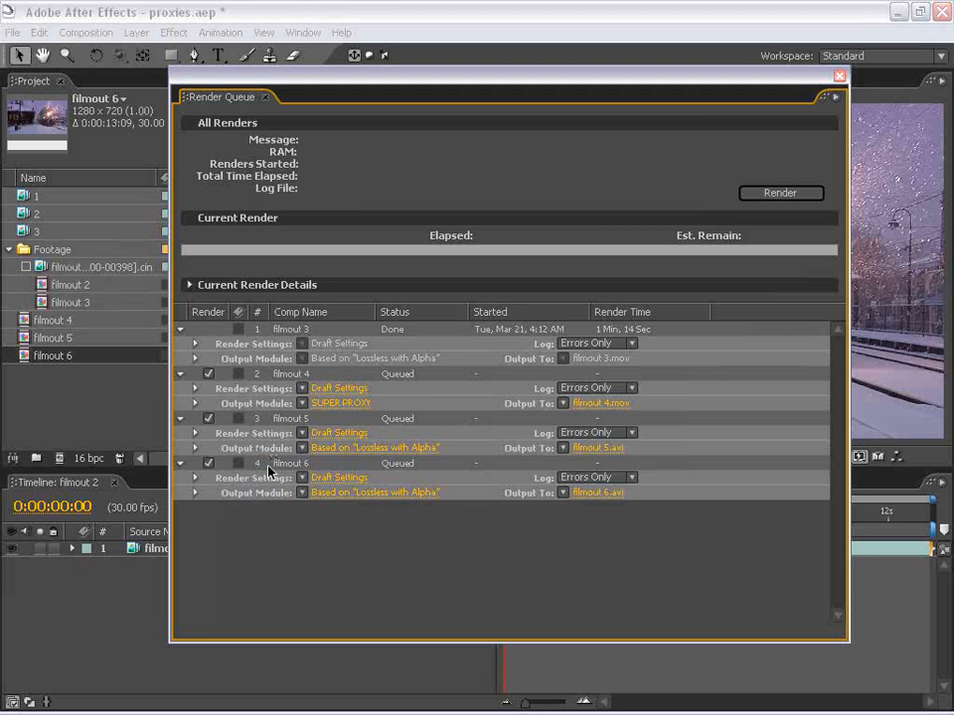
left_click(286, 473)
key("ctrl+d")
key("ctrl+d")
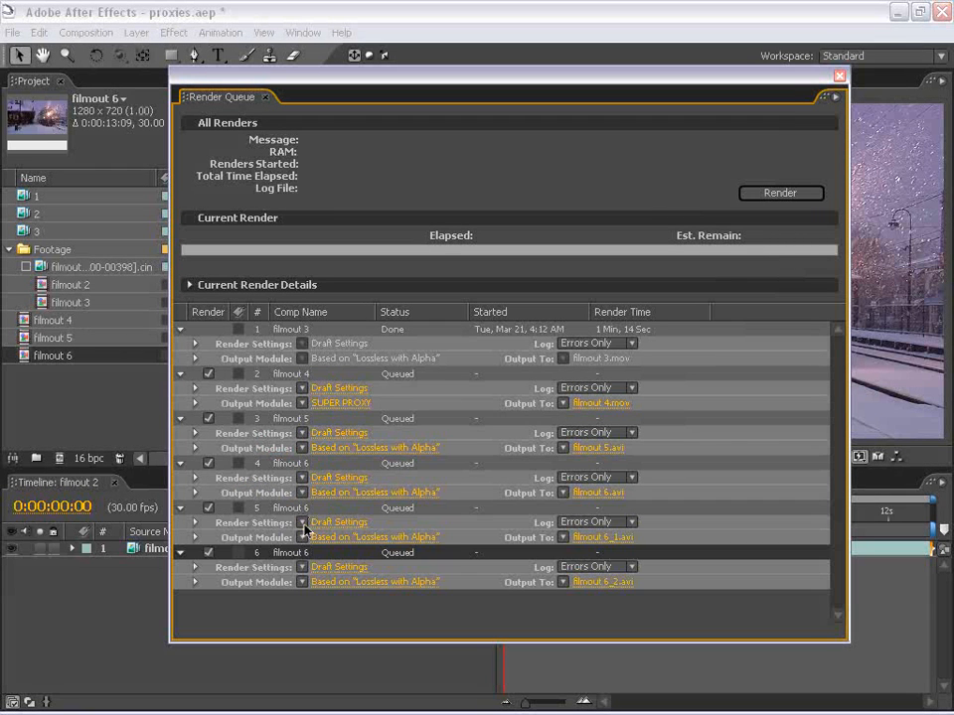
Apply the SUPER PROXY template at once to the output modules of filmout 5 and all three filmout 6 render items
left_click(256, 452)
left_click(260, 583, "shift")
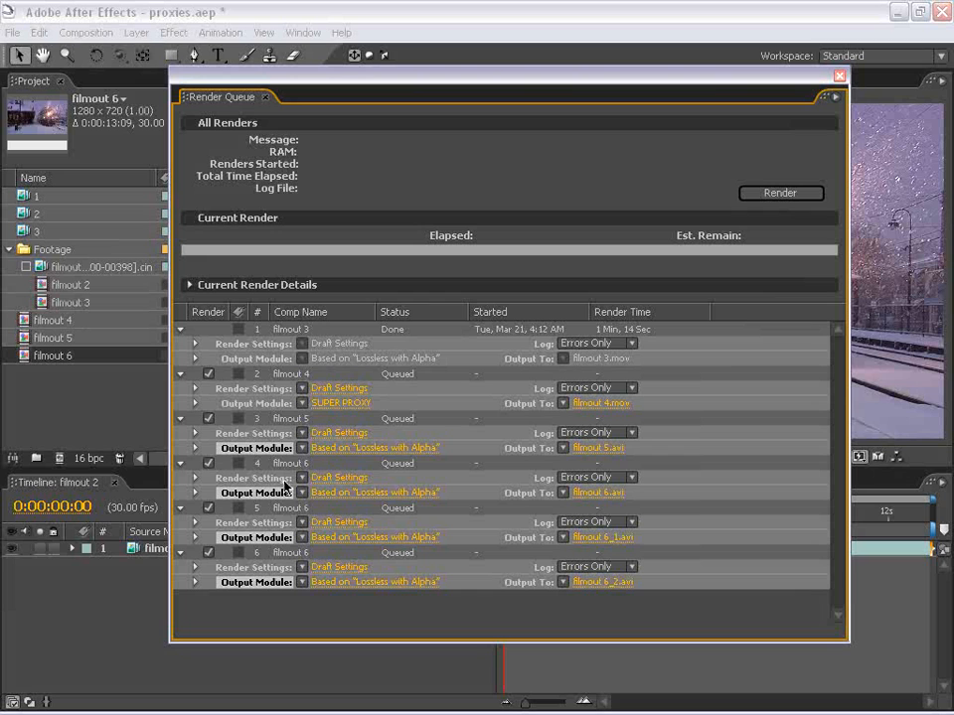
left_click(303, 449)
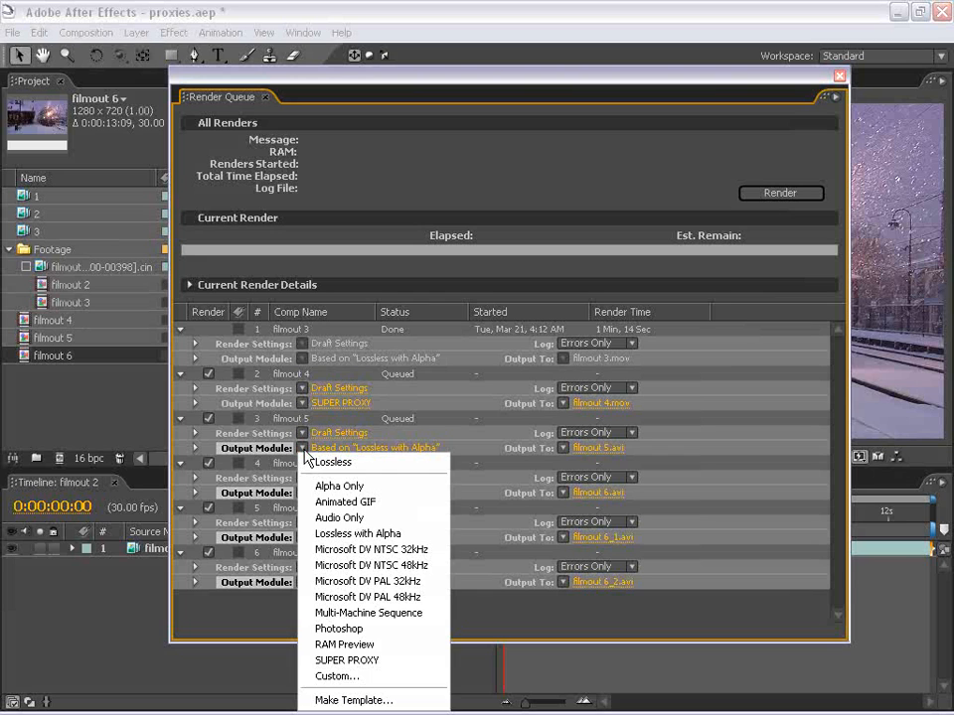
left_click(369, 667)
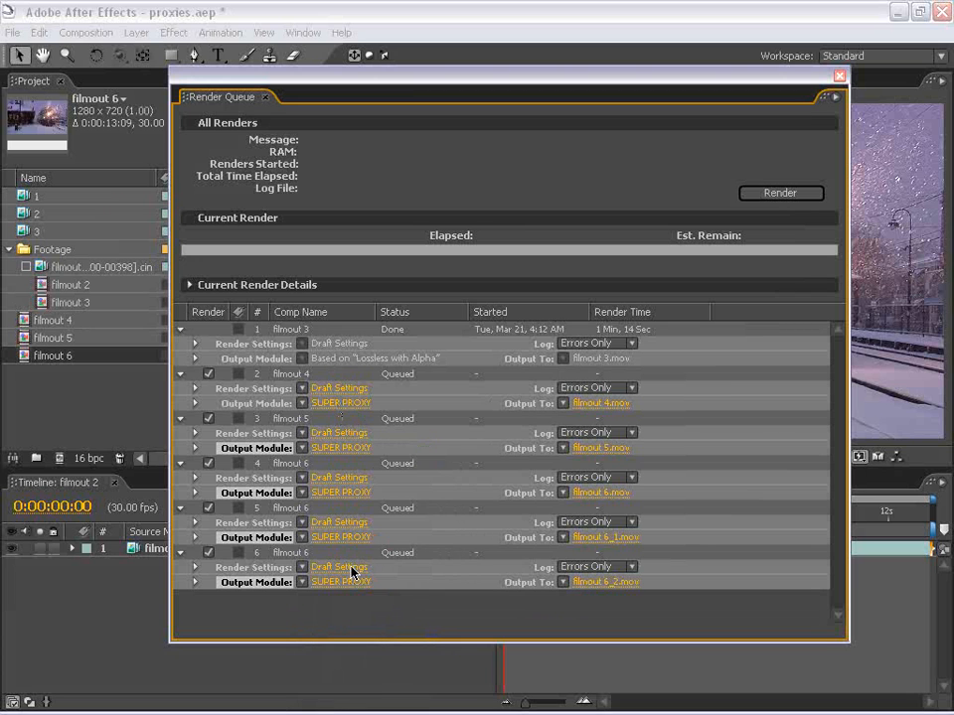
Delete all queued render items from filmout 4 through the last filmout 6, keeping the finished filmout 3
left_click(366, 622)
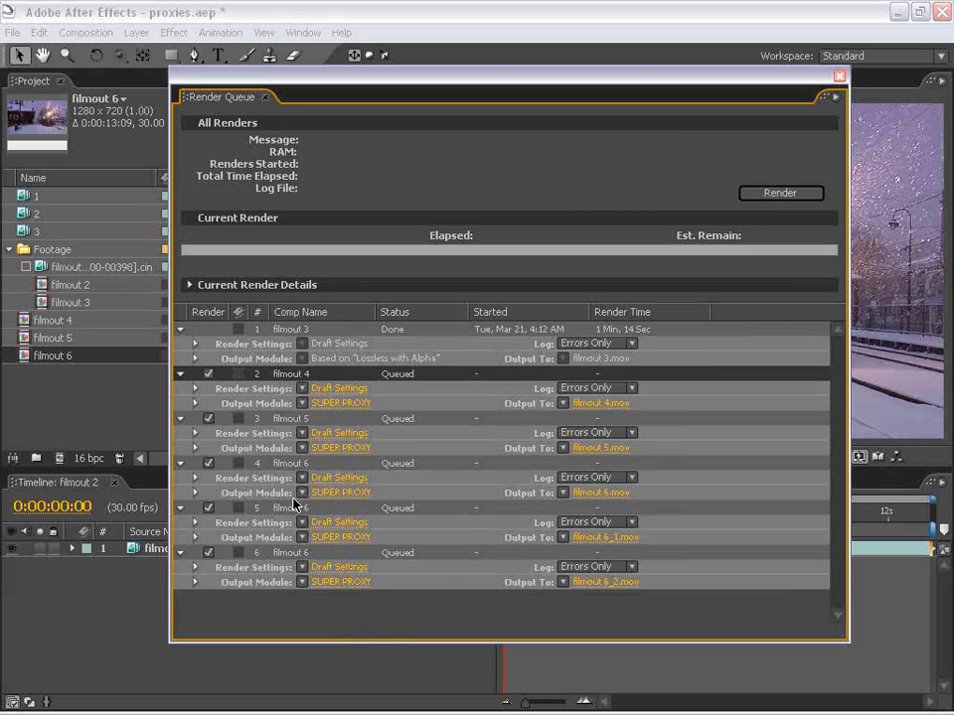
left_click(291, 553)
key("Delete")
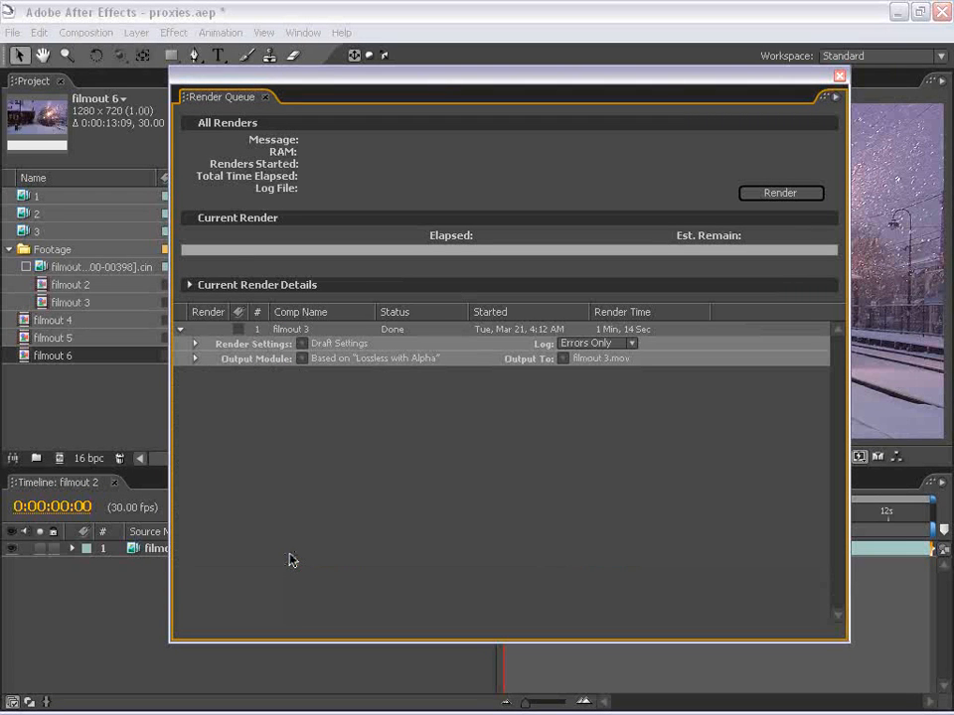
Set the Movie Proxy Default in the output module templates to SUPER PROXY
left_click(118, 405)
left_click(37, 33)
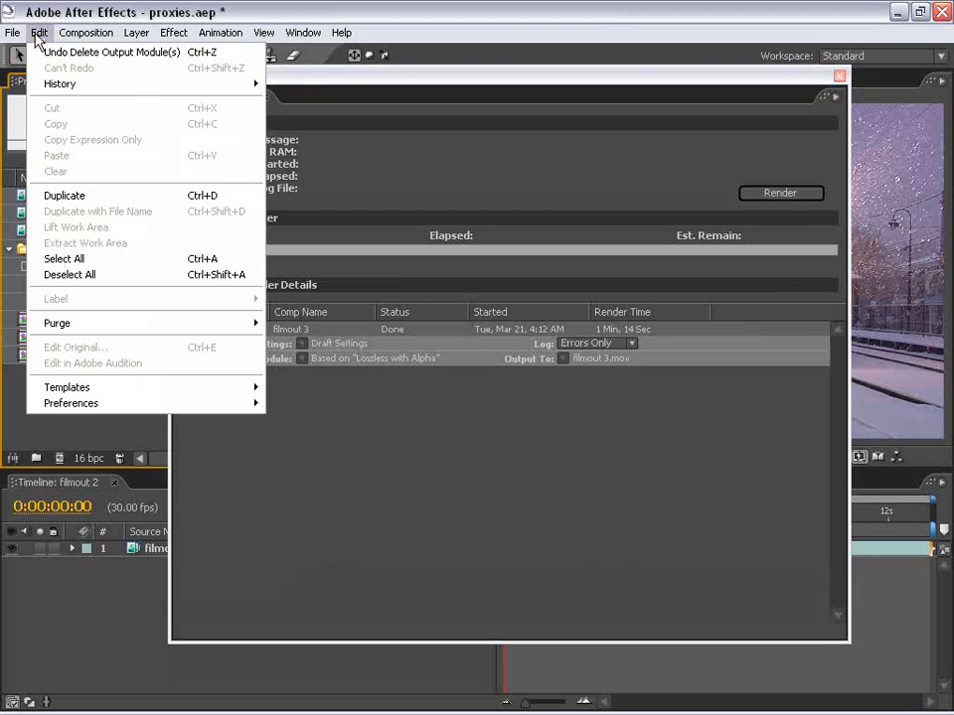
mouse_move(177, 393)
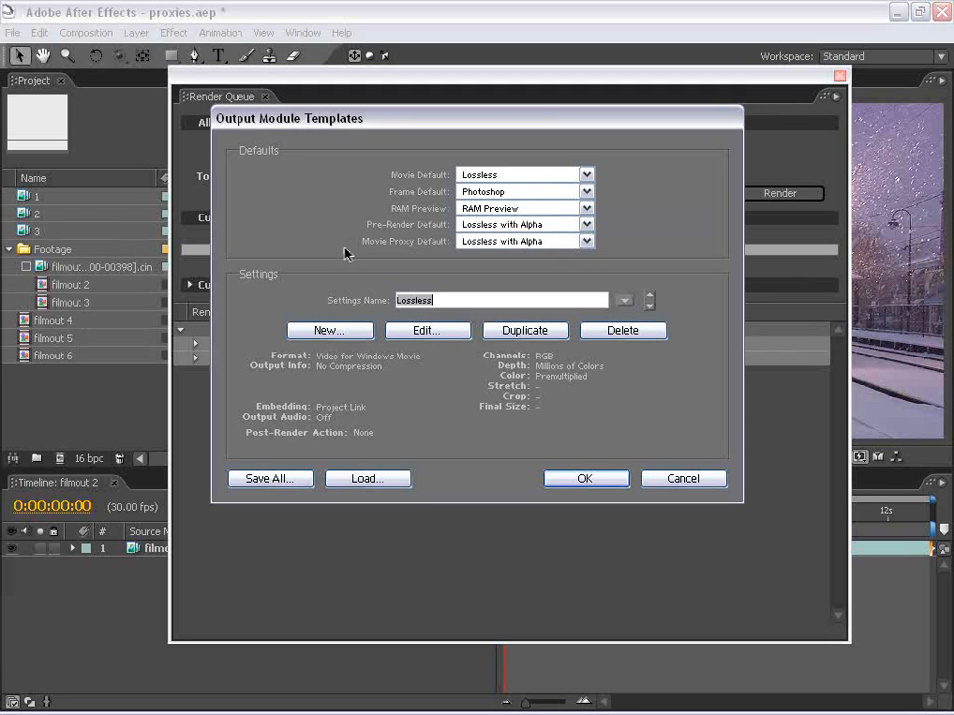
left_click(489, 242)
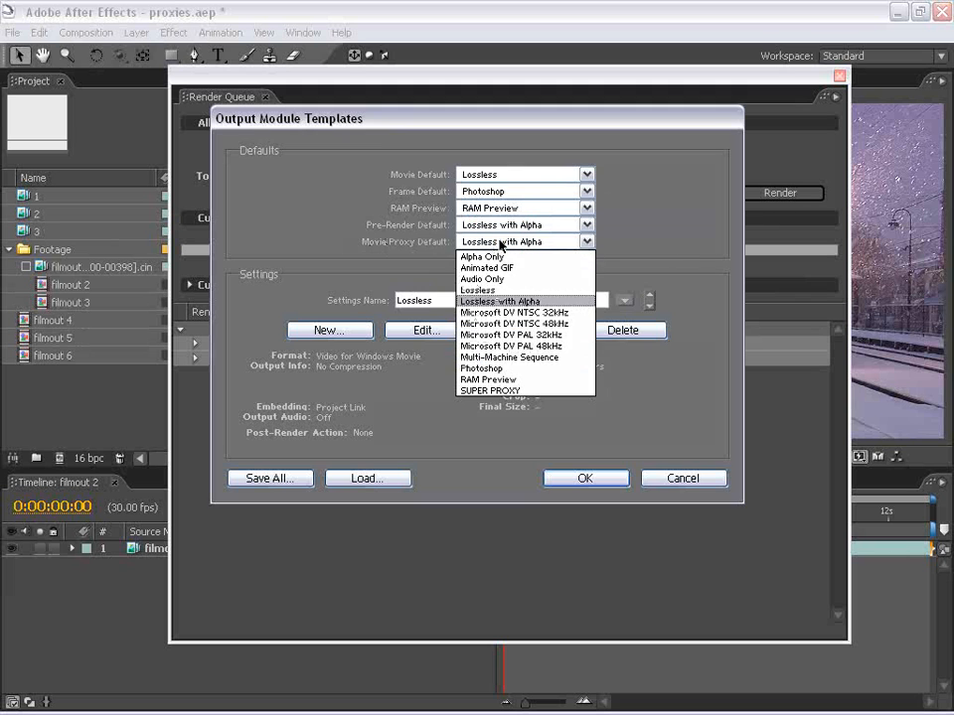
left_click(553, 302)
left_click(542, 243)
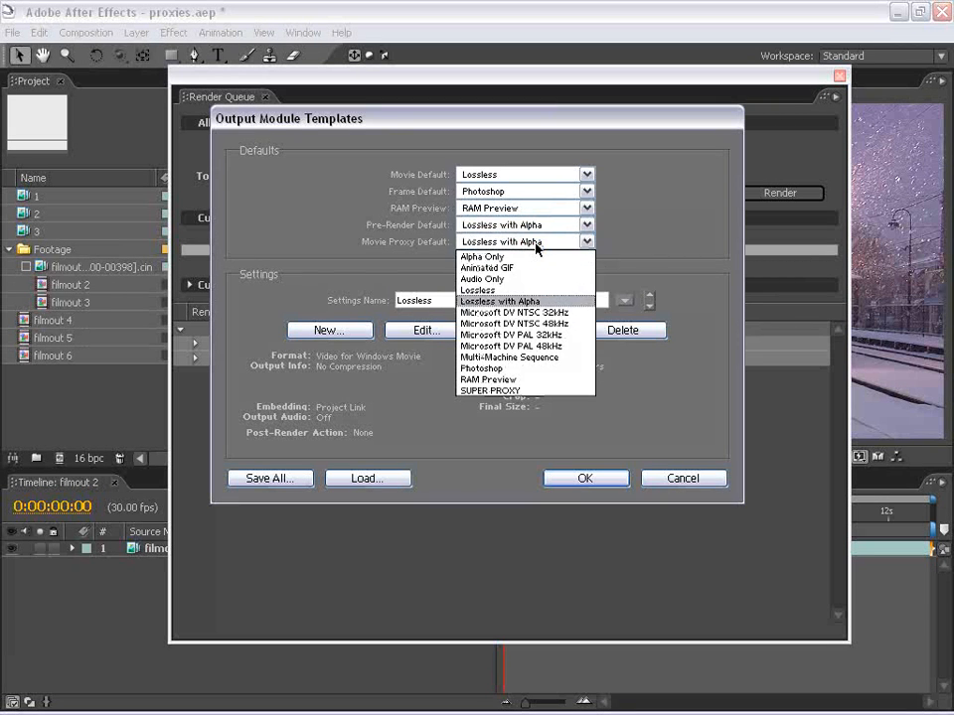
left_click(475, 390)
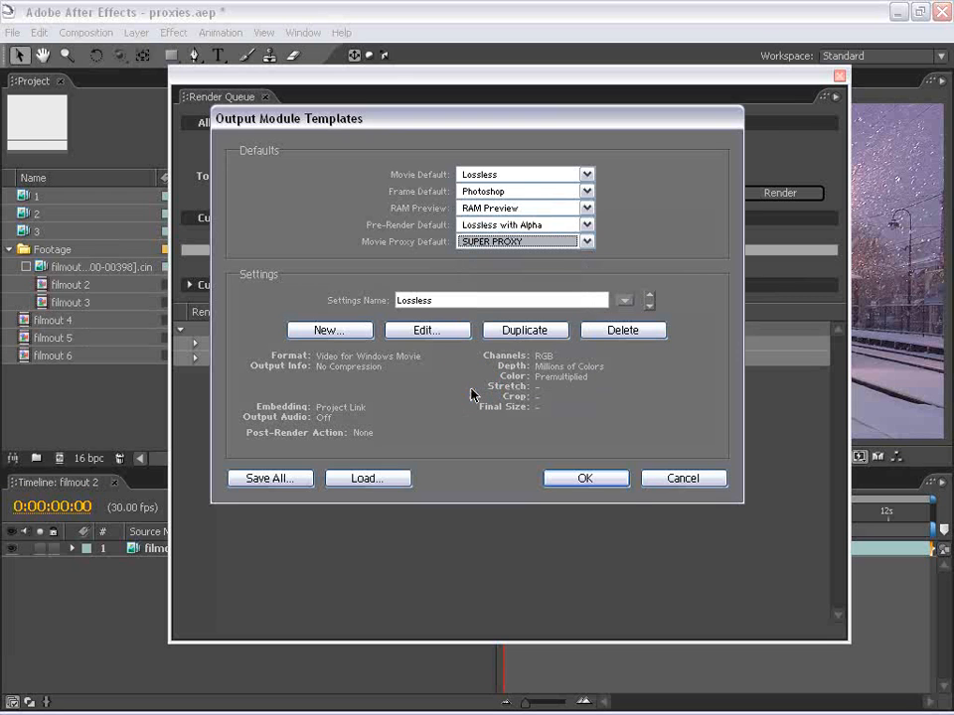
left_click(613, 486)
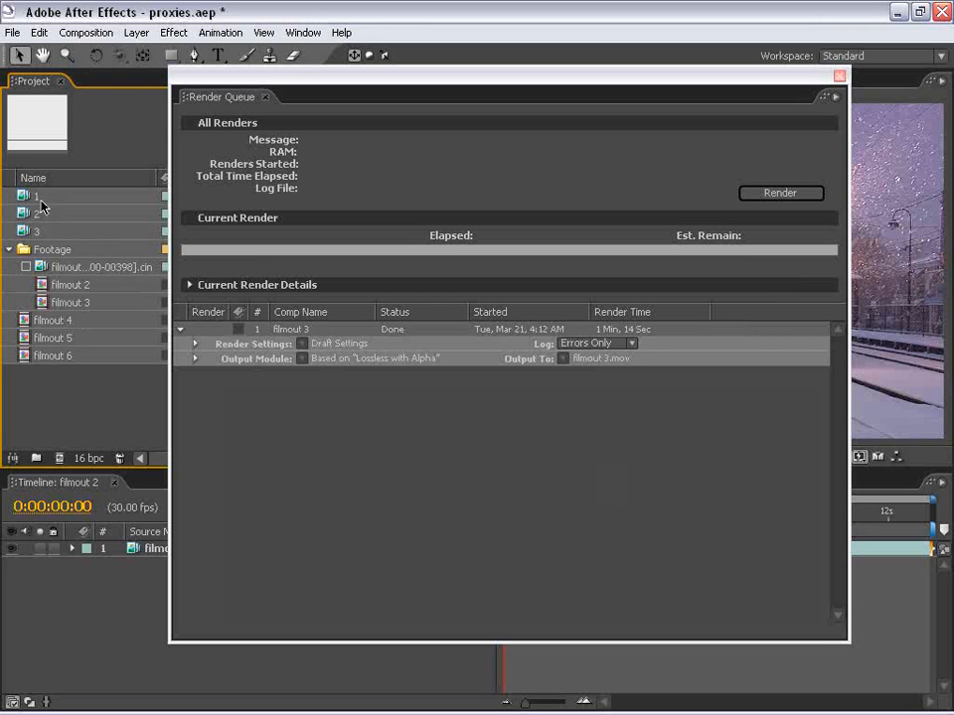
Create a movie proxy render item from footage item 1, and delete that item from the render queue
right_click(24, 197)
mouse_move(60, 207)
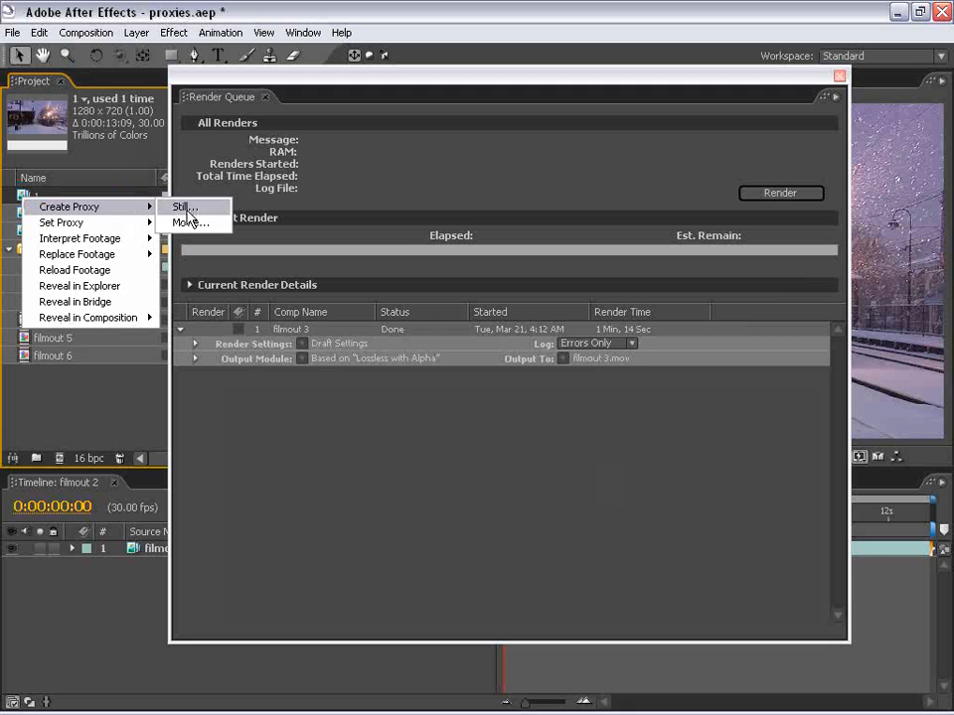
left_click(191, 223)
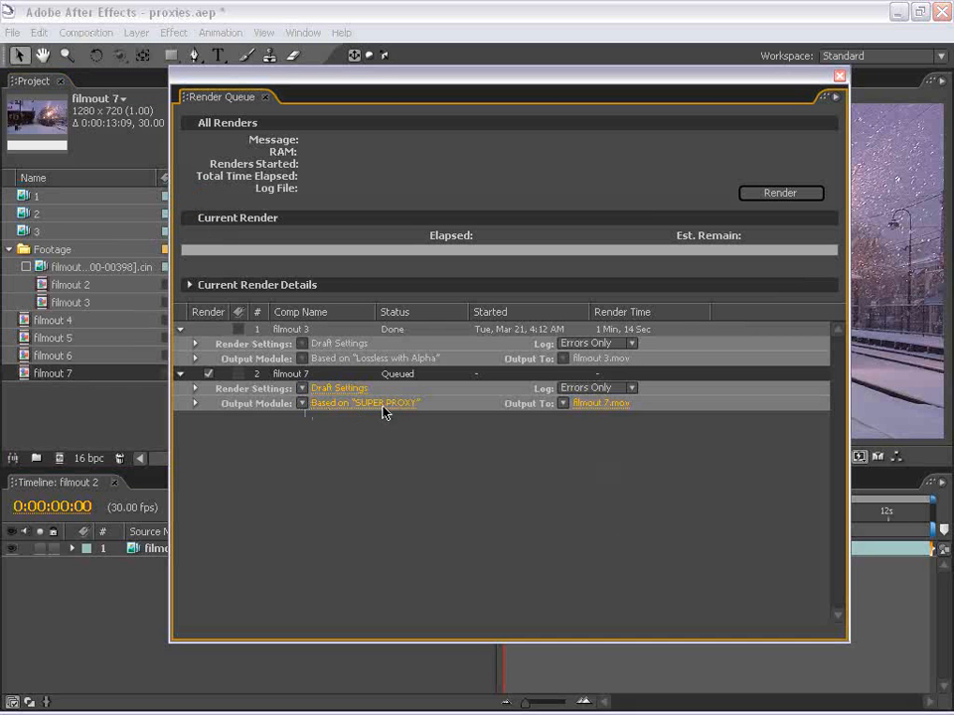
left_click(289, 377)
key("Delete")
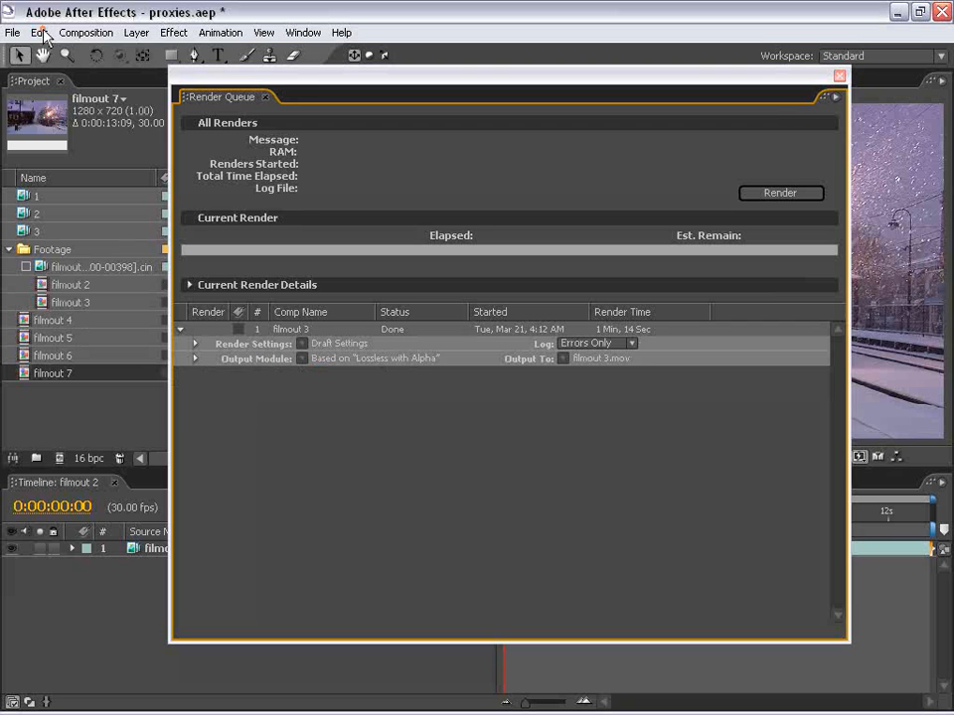
Create a new output module template with the QuickTime Movie format and audio output enabled
left_click(38, 32)
mouse_move(123, 386)
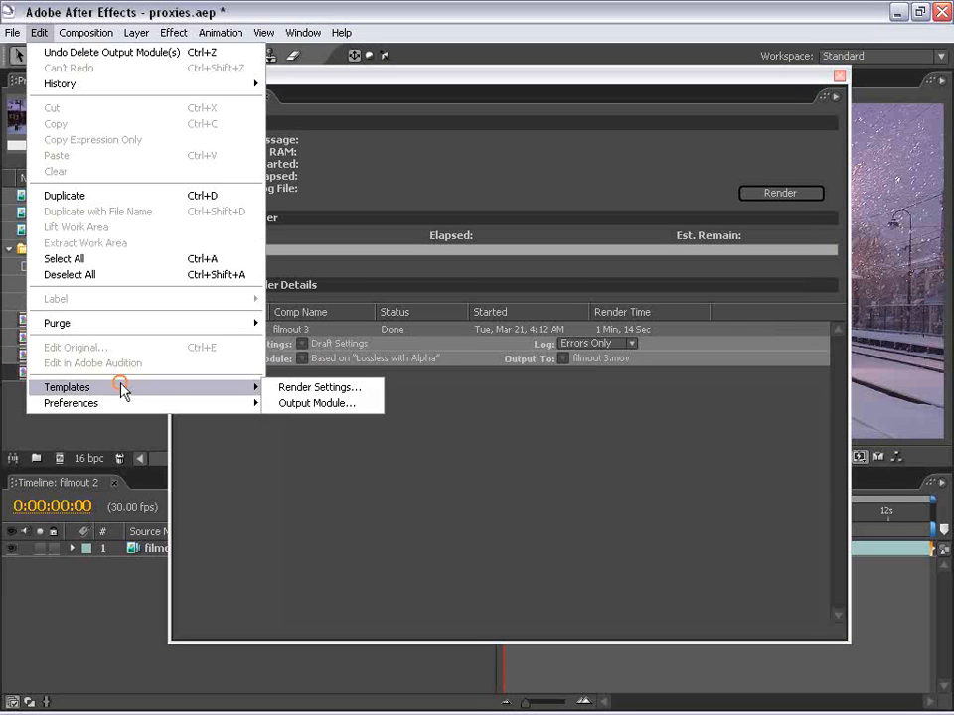
left_click(331, 407)
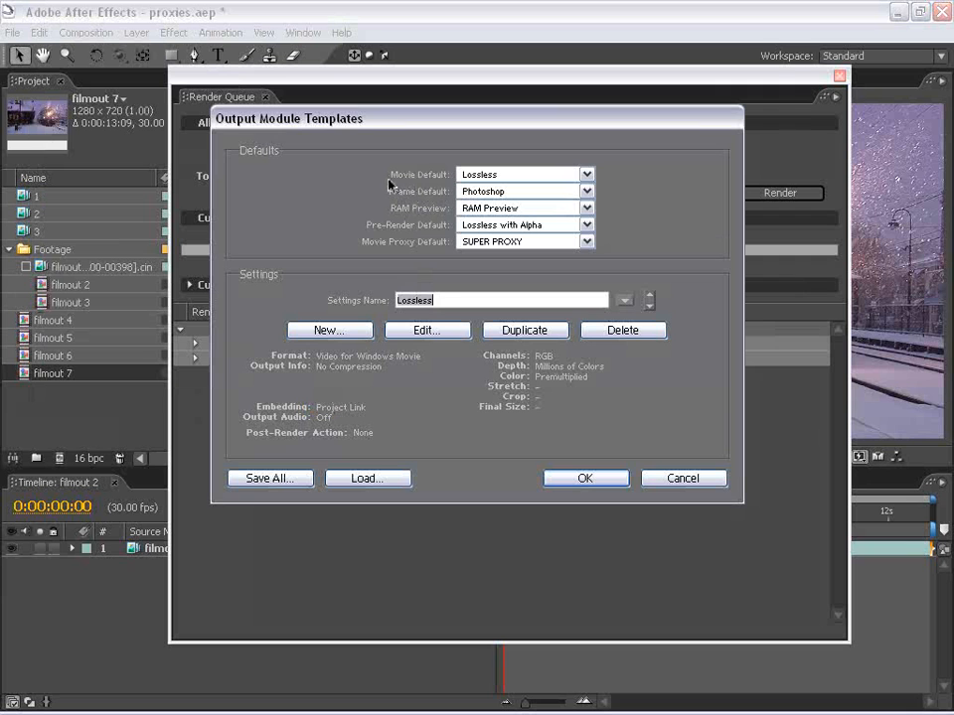
left_click(479, 176)
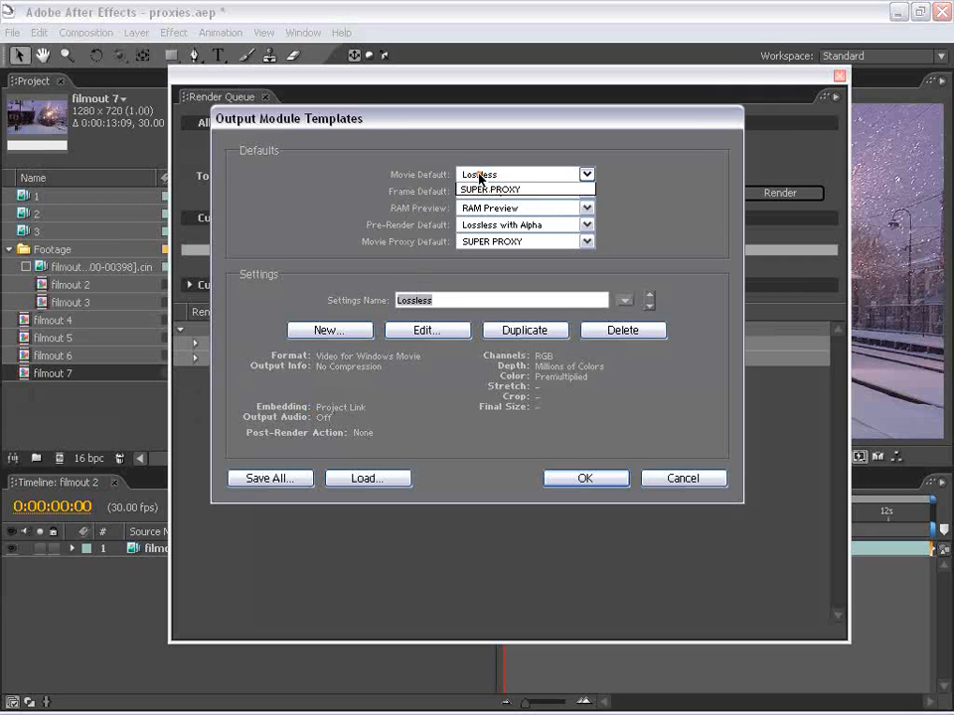
left_click(479, 178)
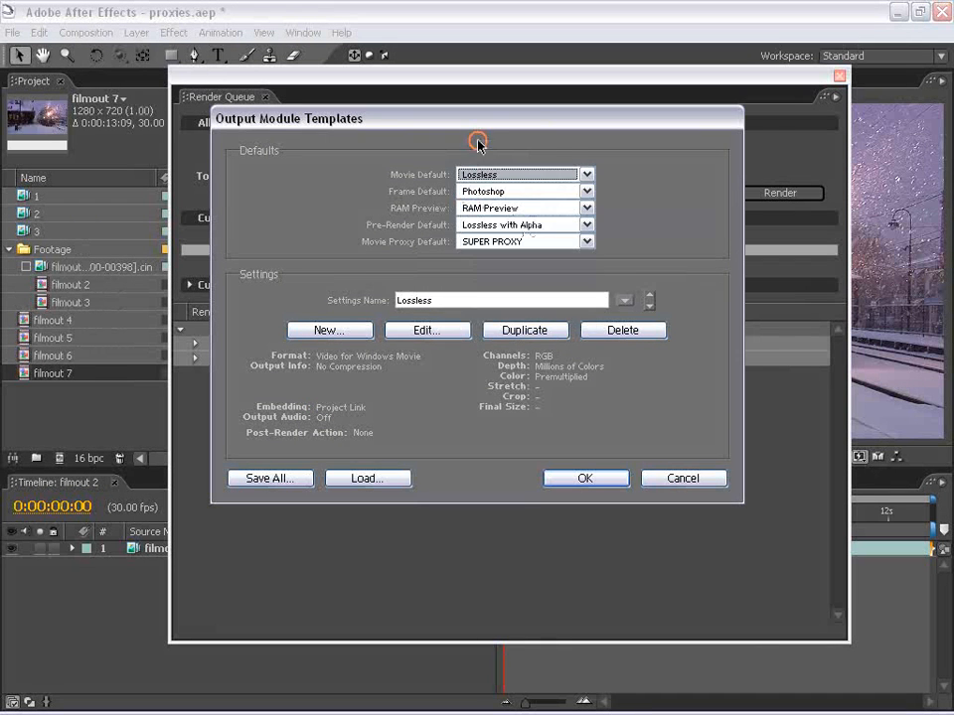
left_click(330, 331)
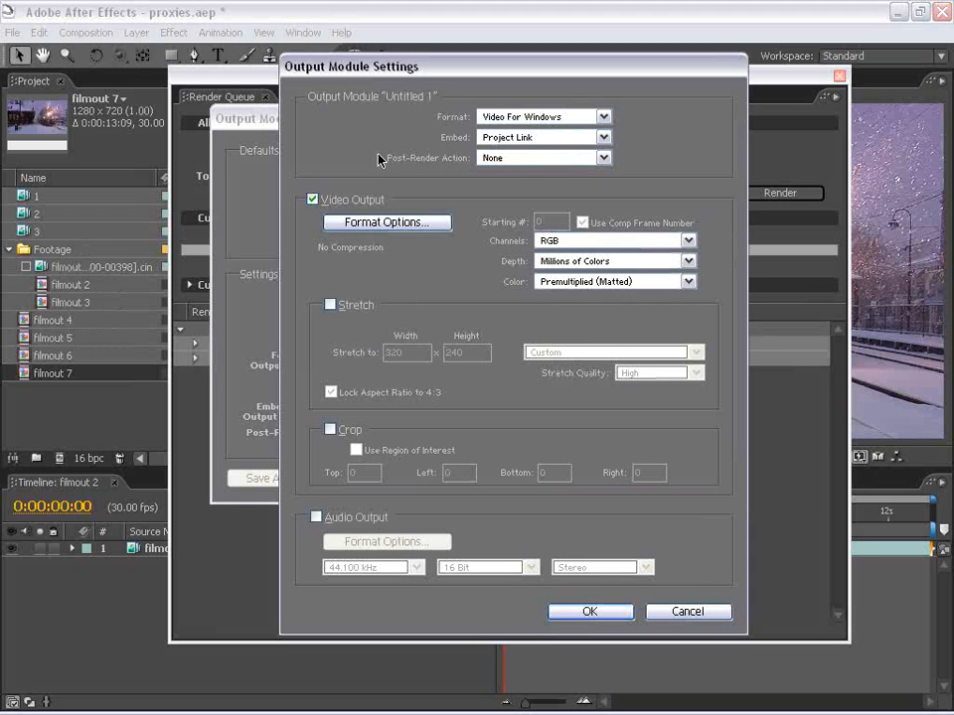
left_click(542, 118)
left_click(533, 335)
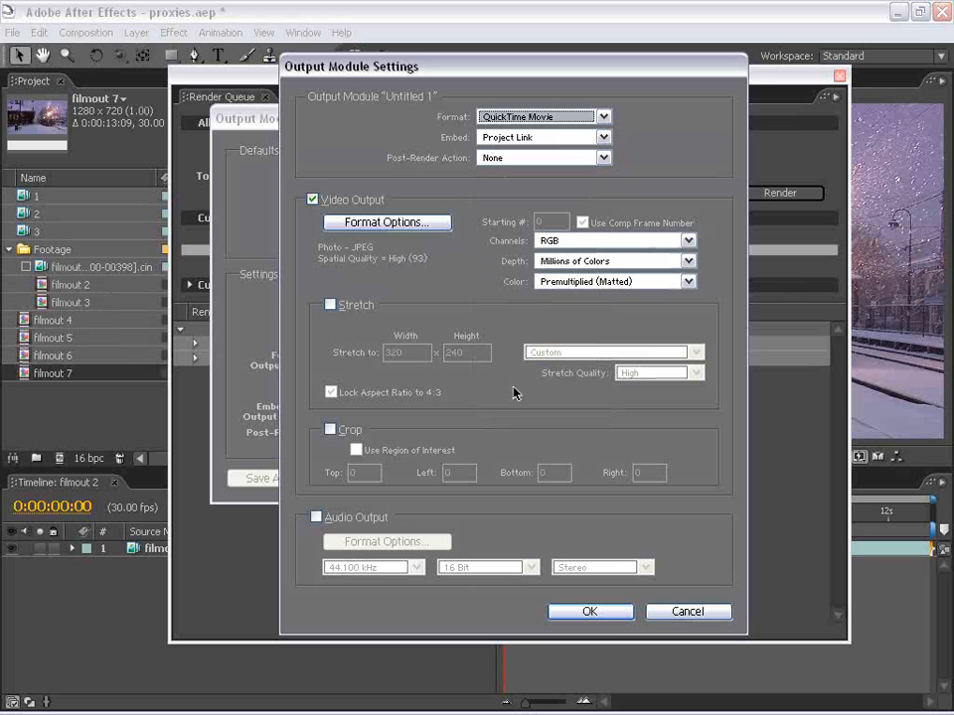
left_click(316, 517)
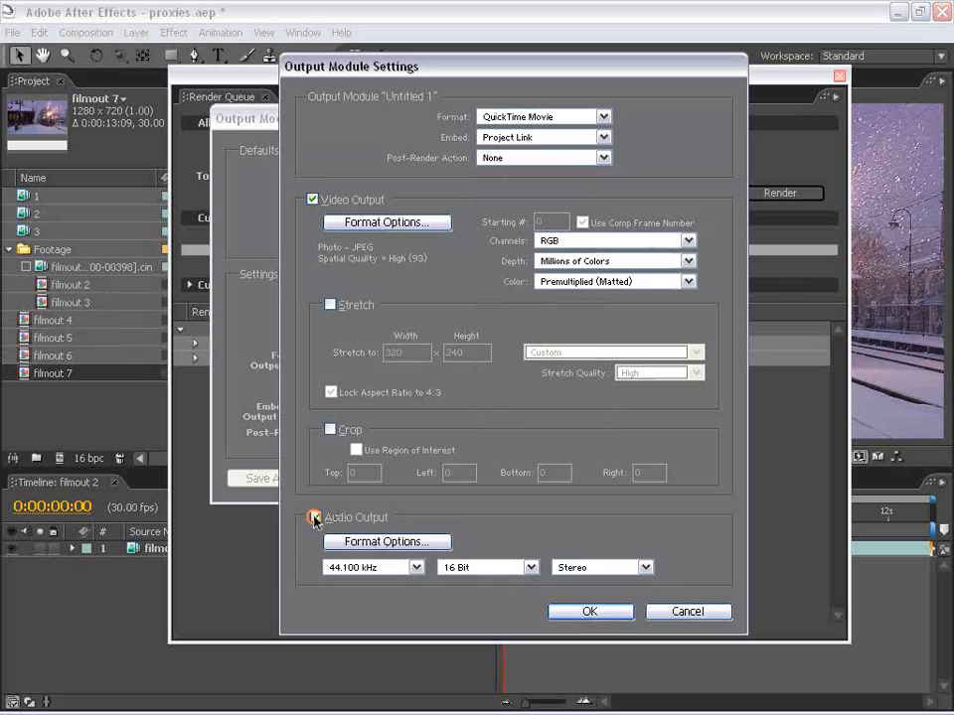
left_click(590, 612)
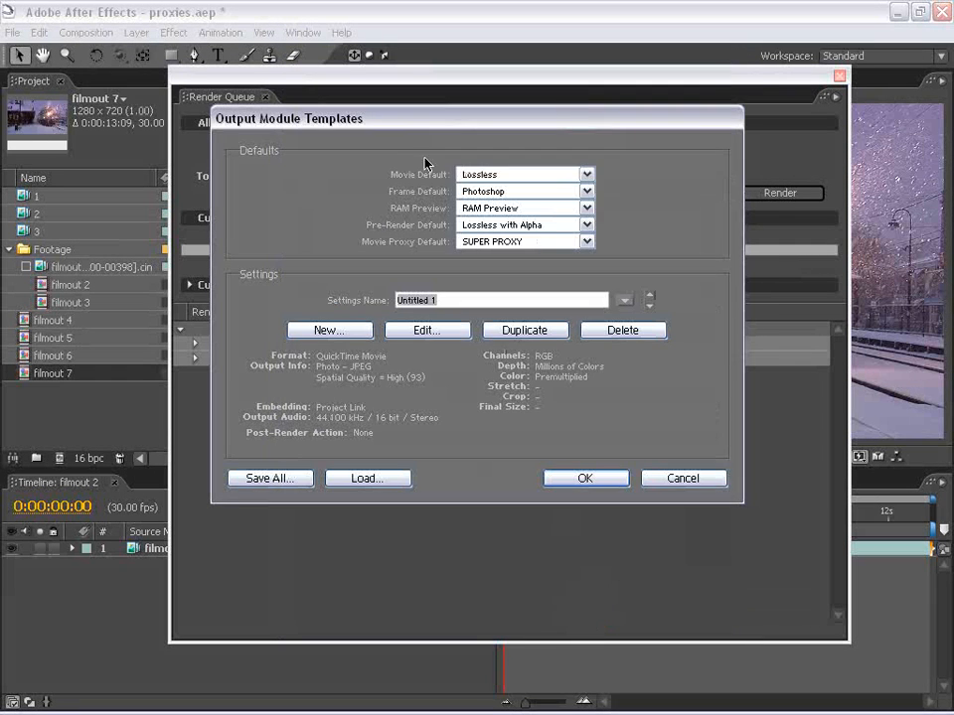
Make the new QuickTime template the Movie Default and name it QUICKTIME JPG
left_click(507, 174)
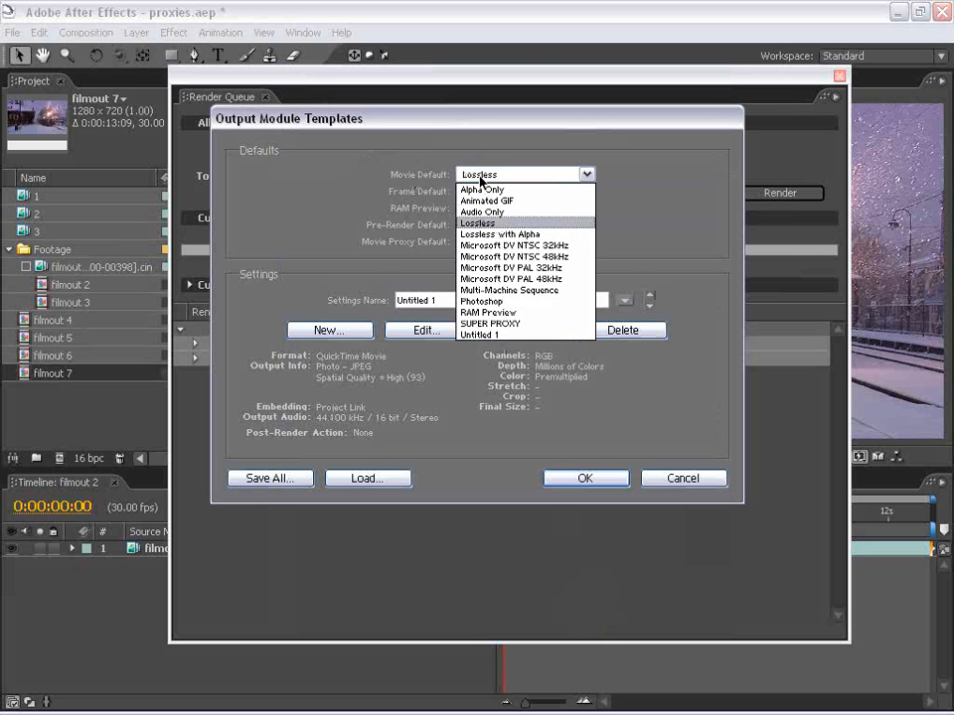
left_click(488, 334)
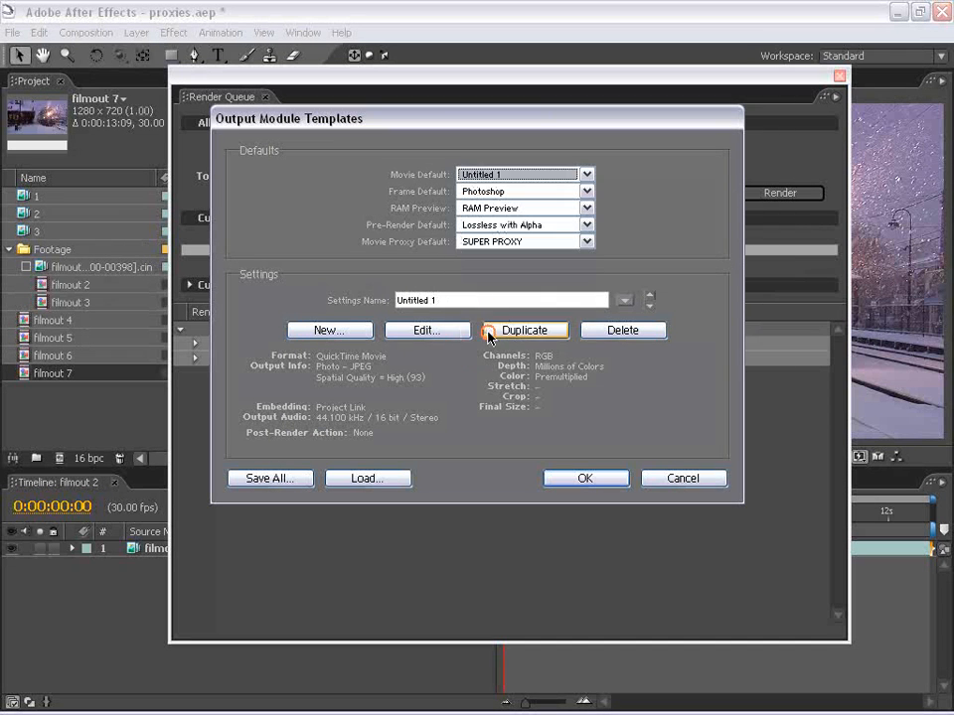
left_click_drag(458, 300, 346, 288)
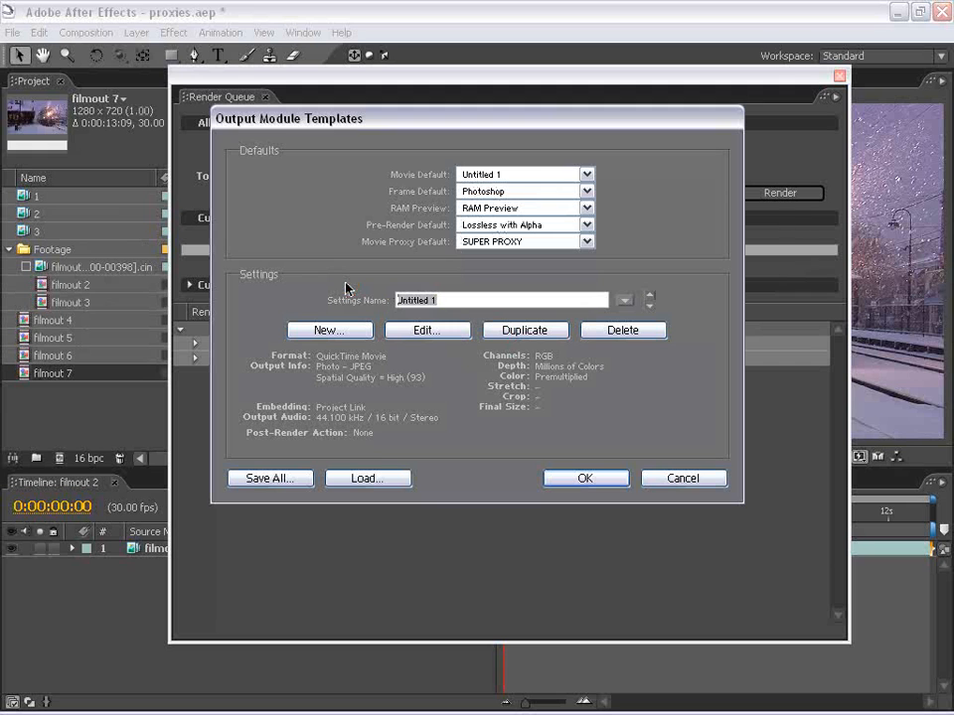
type("QUIC")
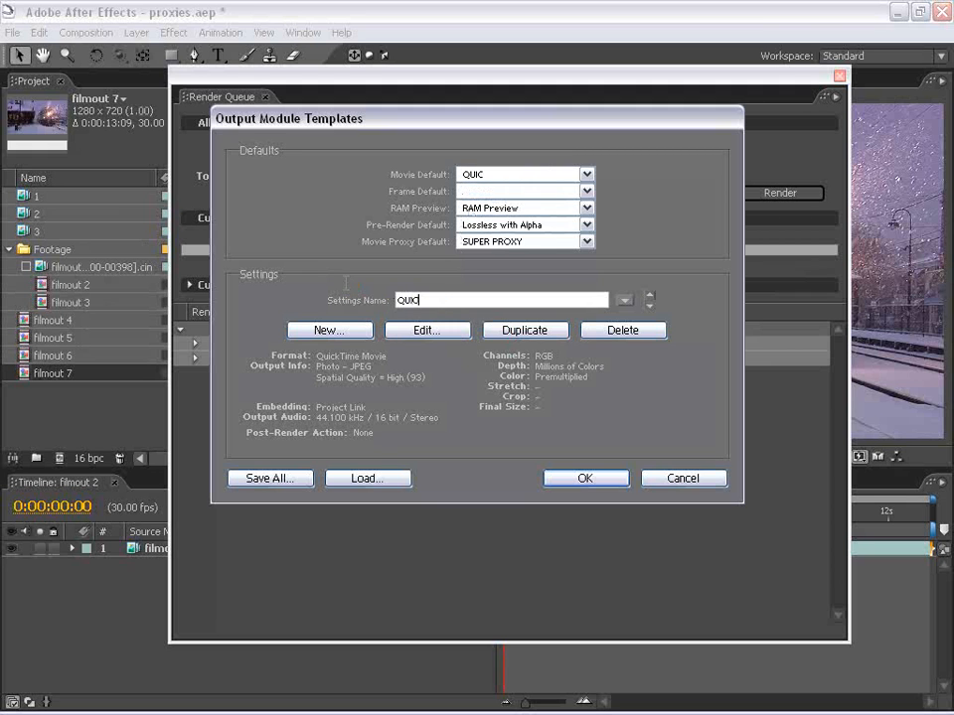
type("KTIME")
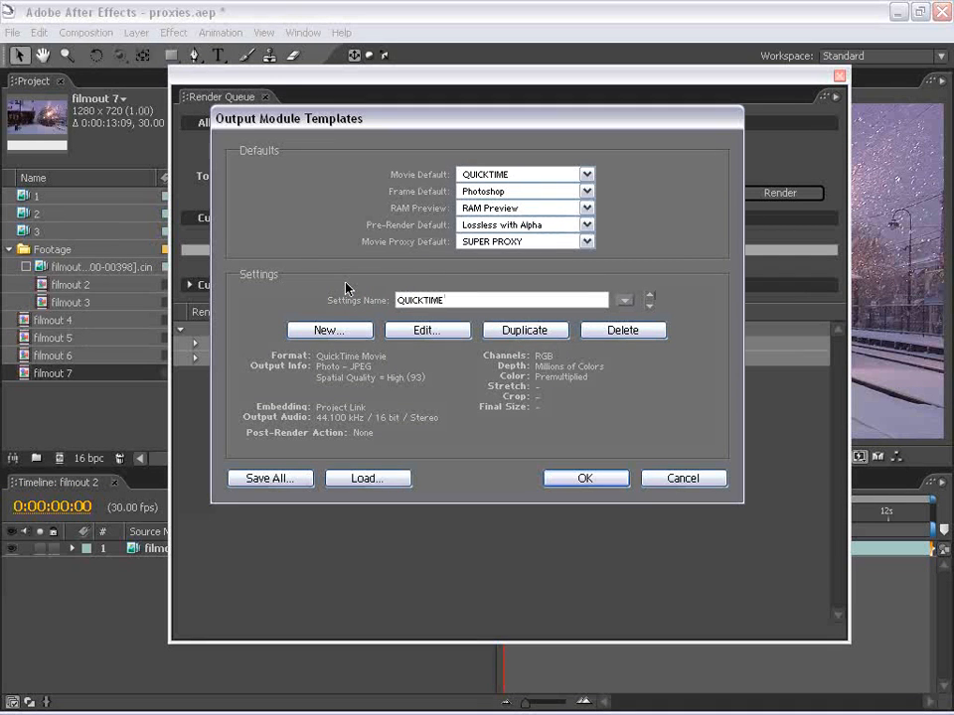
type(" JPG")
left_click(580, 479)
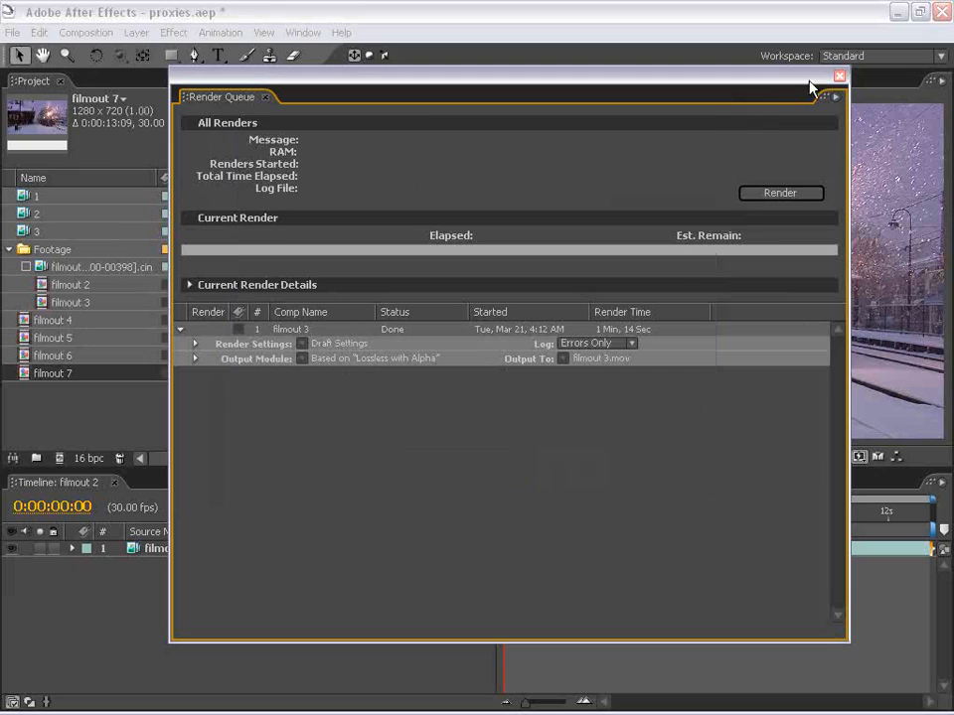
Add the filmout 2 composition to the render queue and look through the format choices in its output module settings
left_click(839, 76)
left_click(447, 264)
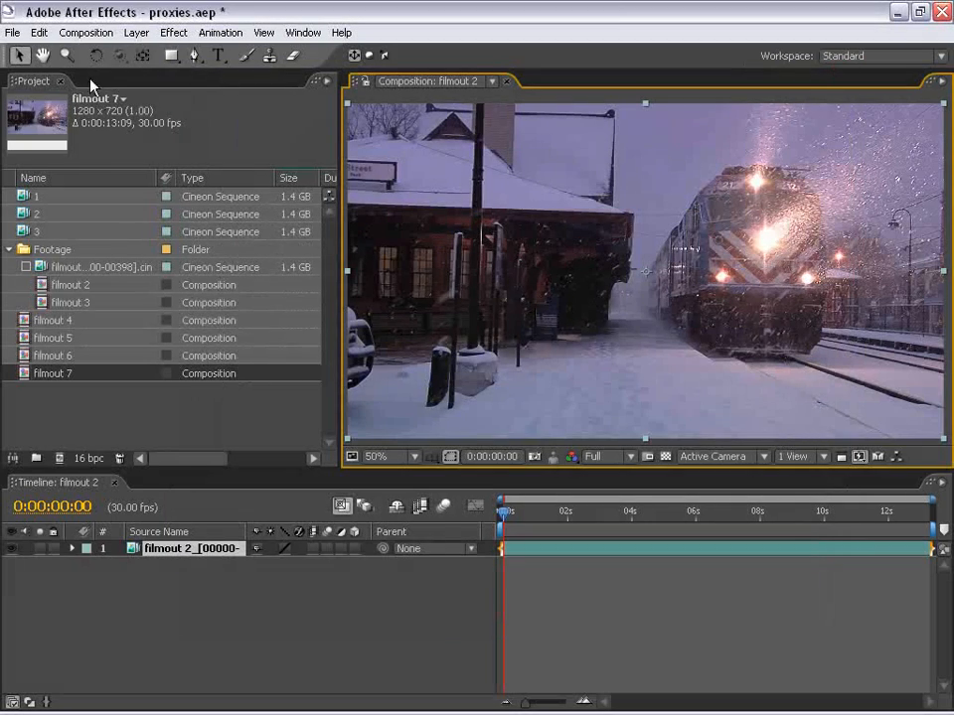
left_click(84, 33)
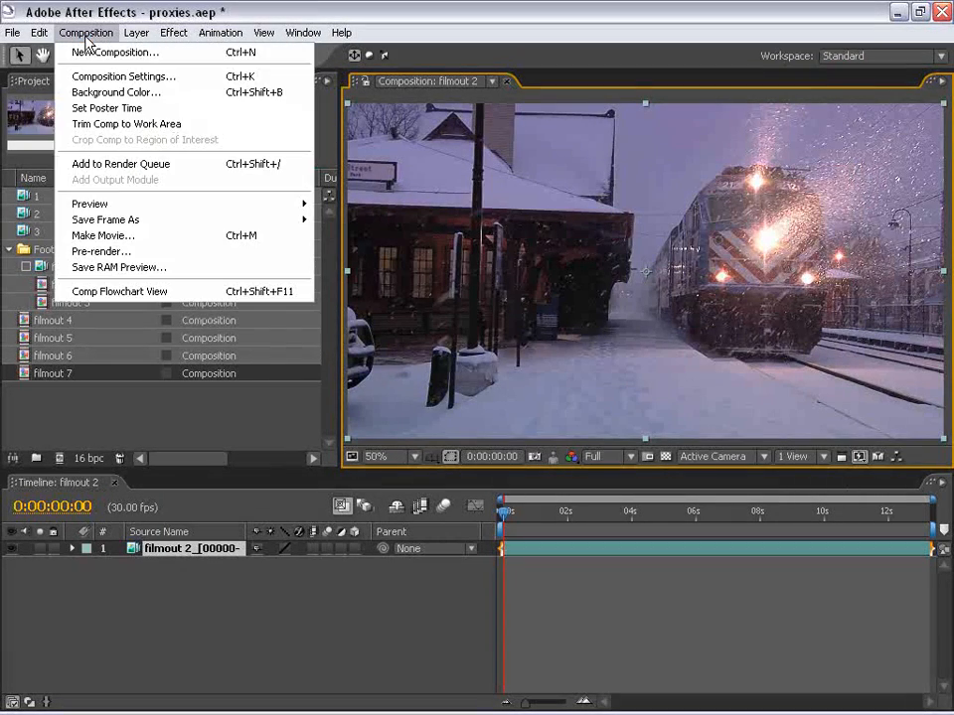
left_click(130, 167)
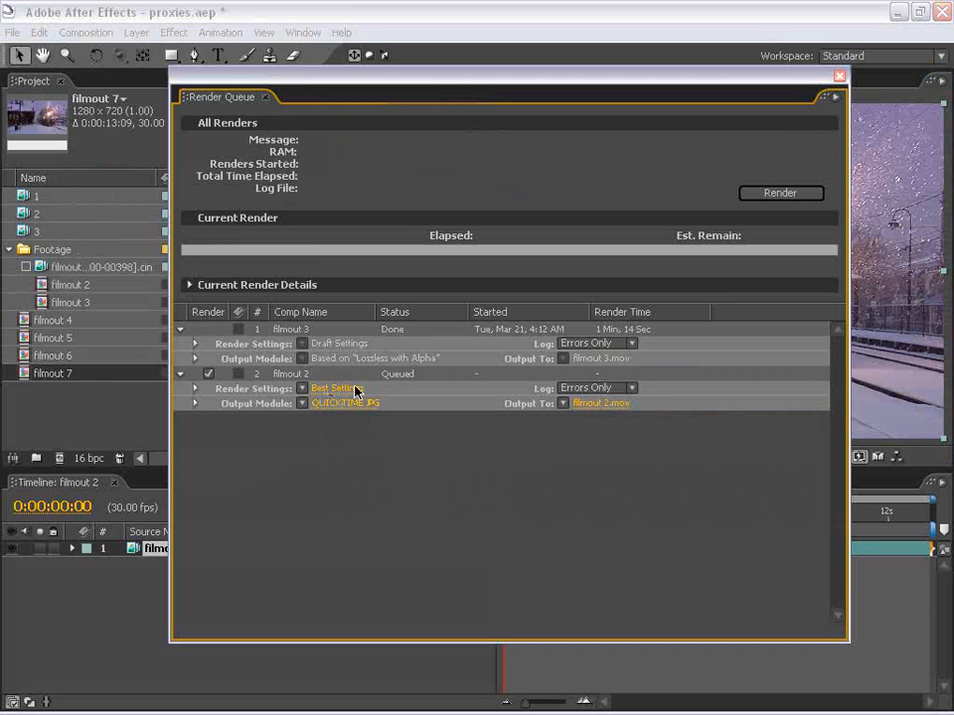
left_click(328, 403)
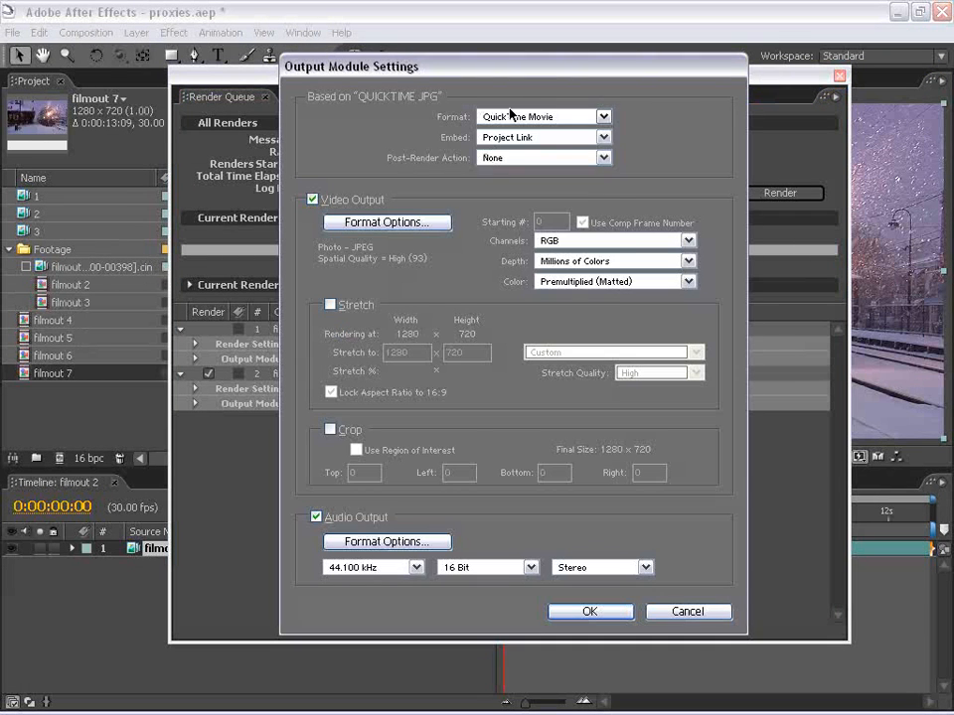
left_click(547, 117)
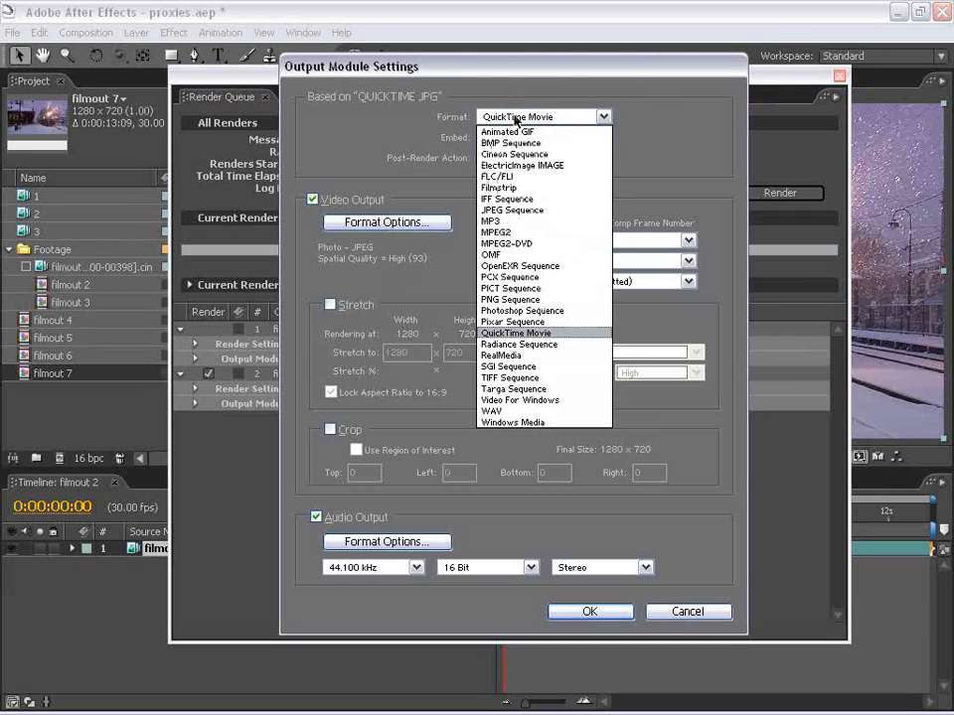
left_click(673, 613)
left_click(673, 613)
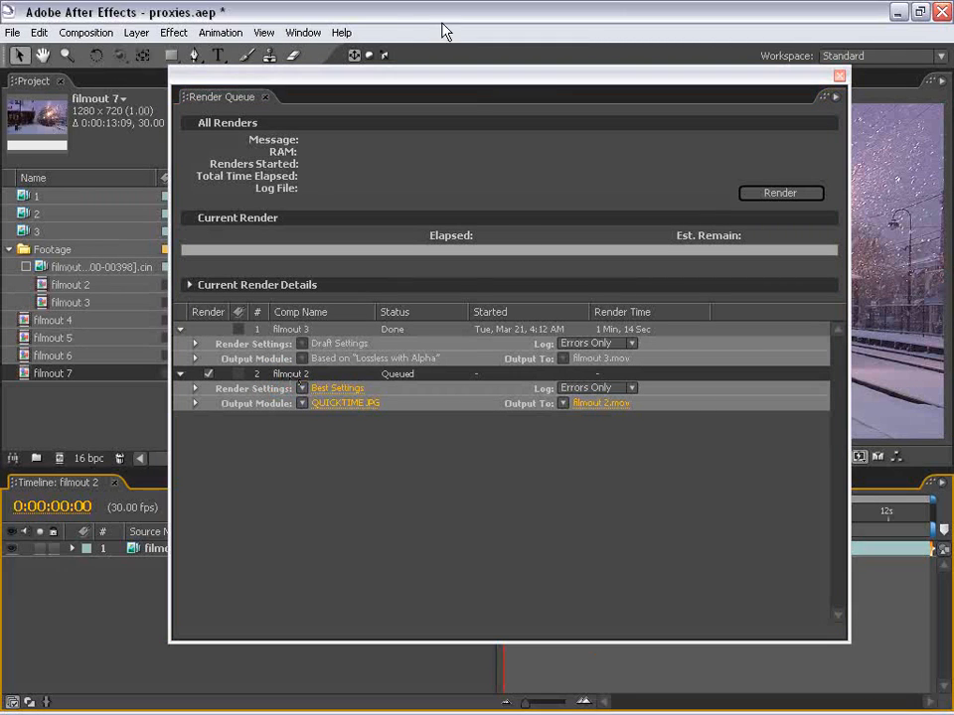
Duplicate the filmout 2 render item in the render queue
left_click_drag(513, 78, 557, 68)
left_click(324, 492)
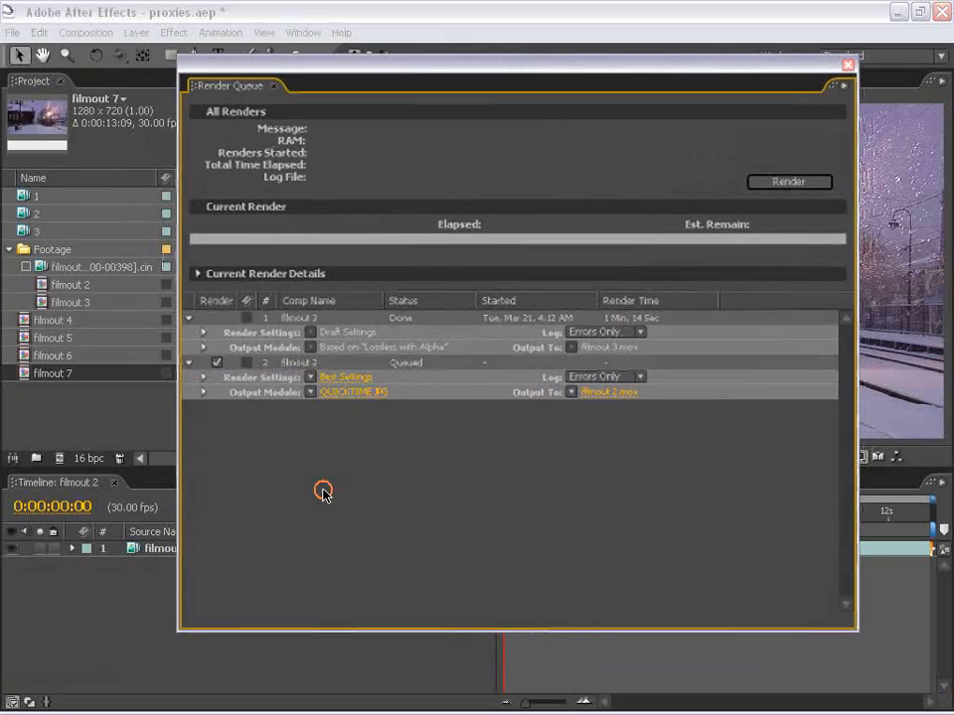
left_click(291, 366)
key("ctrl+d")
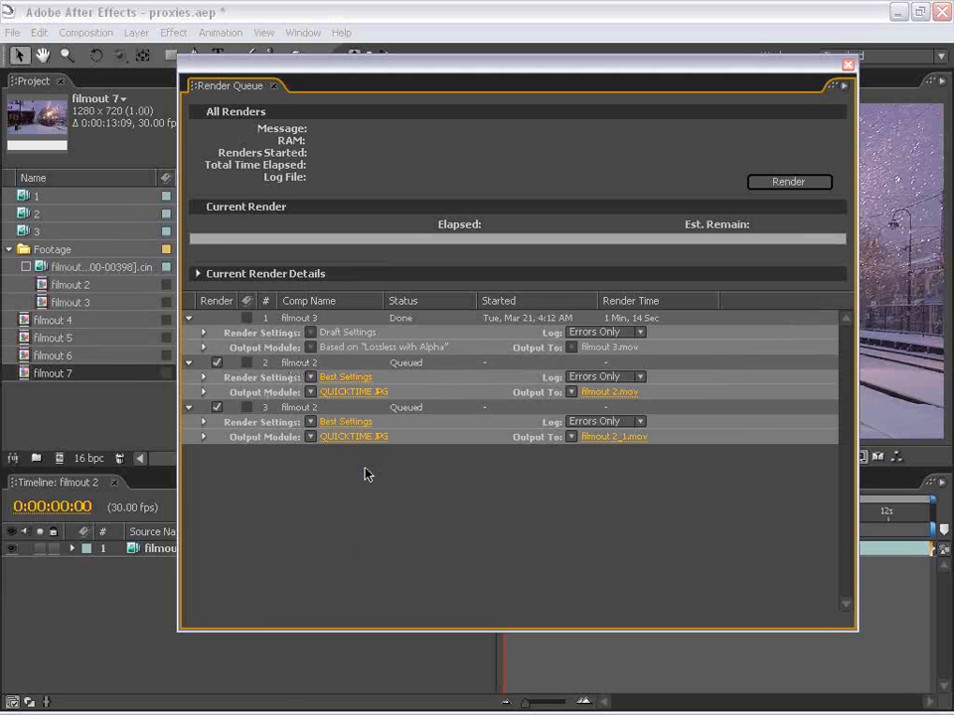
left_click(283, 411)
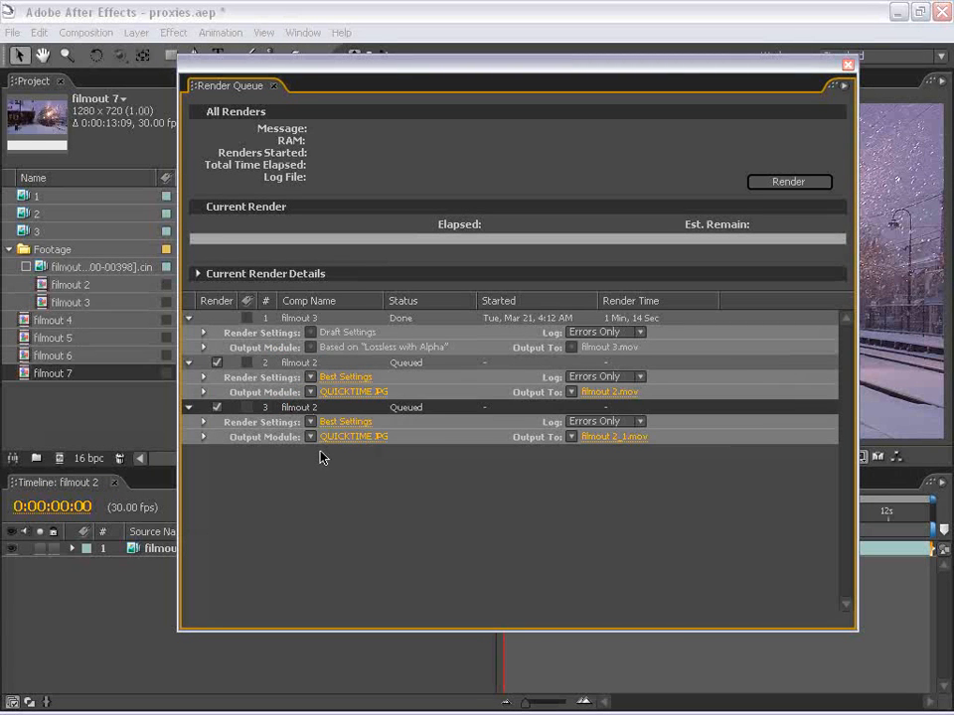
Delete both queued filmout 2 render items
left_click(320, 454)
left_click(295, 367)
left_click(300, 409, "shift")
key("Delete")
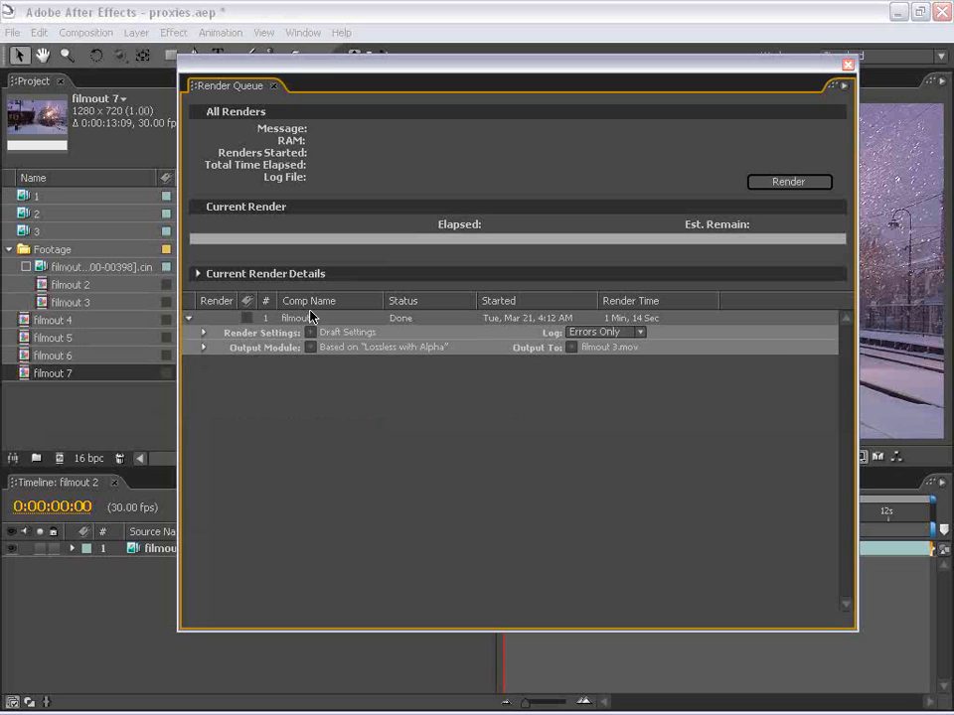
Duplicate the finished filmout 3 render item to queue it again
left_click(319, 316)
left_click(405, 401)
left_click(311, 318)
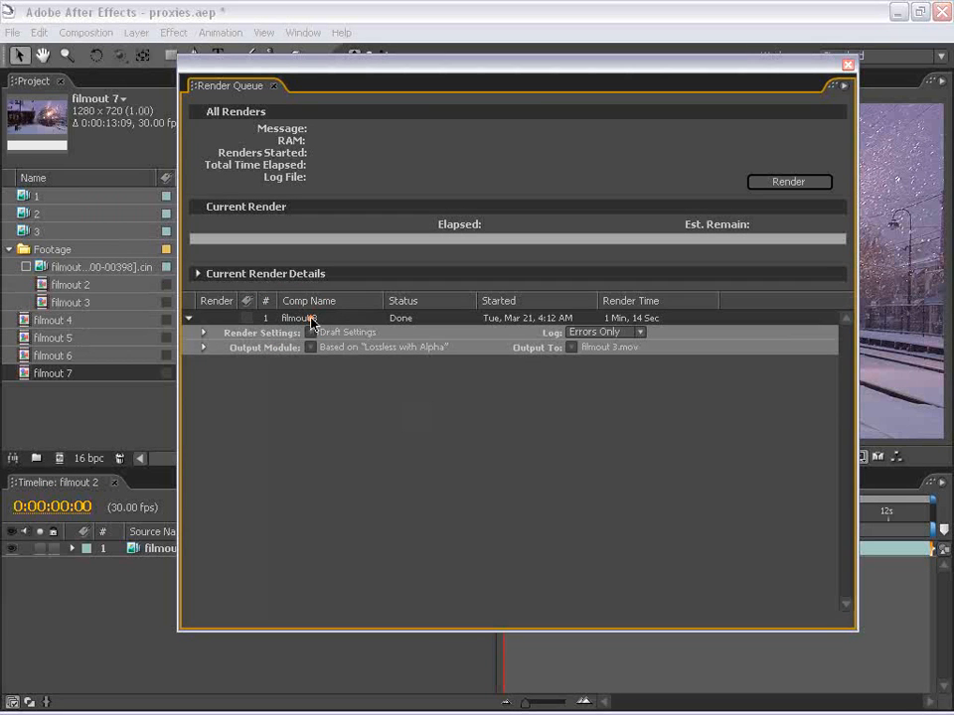
key("ctrl+d")
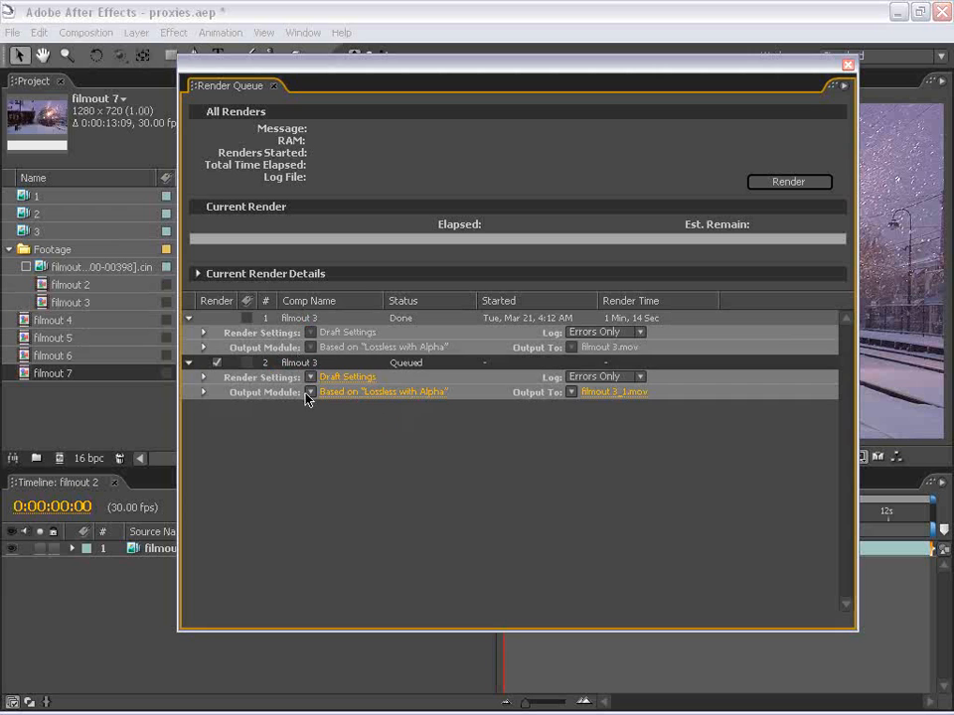
Review the queued filmout 3 item's render settings and its custom time span without changing anything
left_click(336, 378)
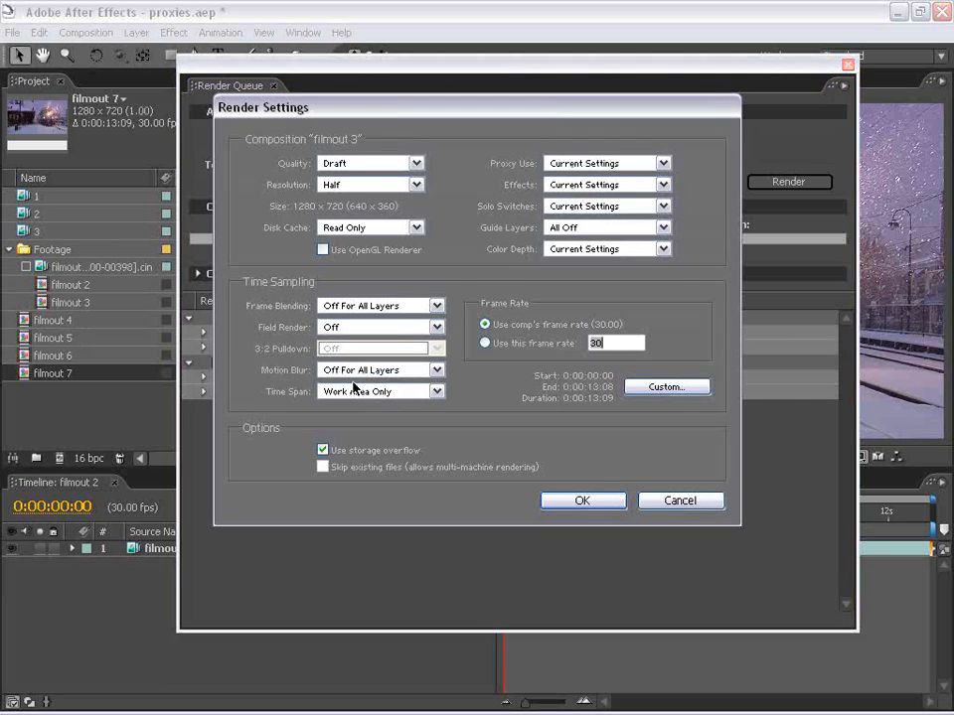
left_click(661, 387)
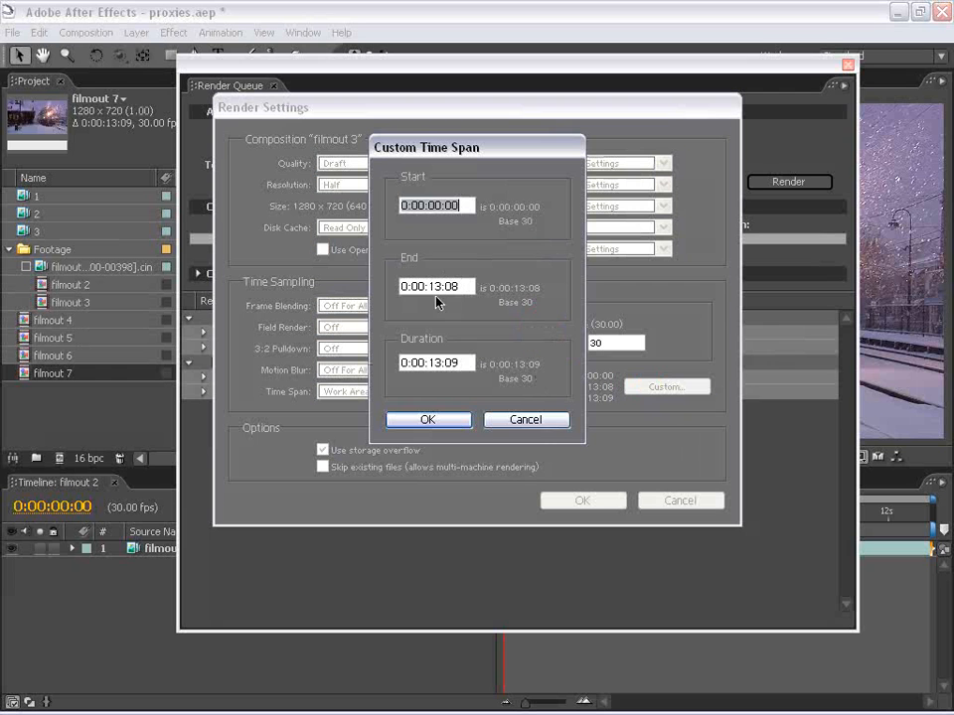
left_click(524, 420)
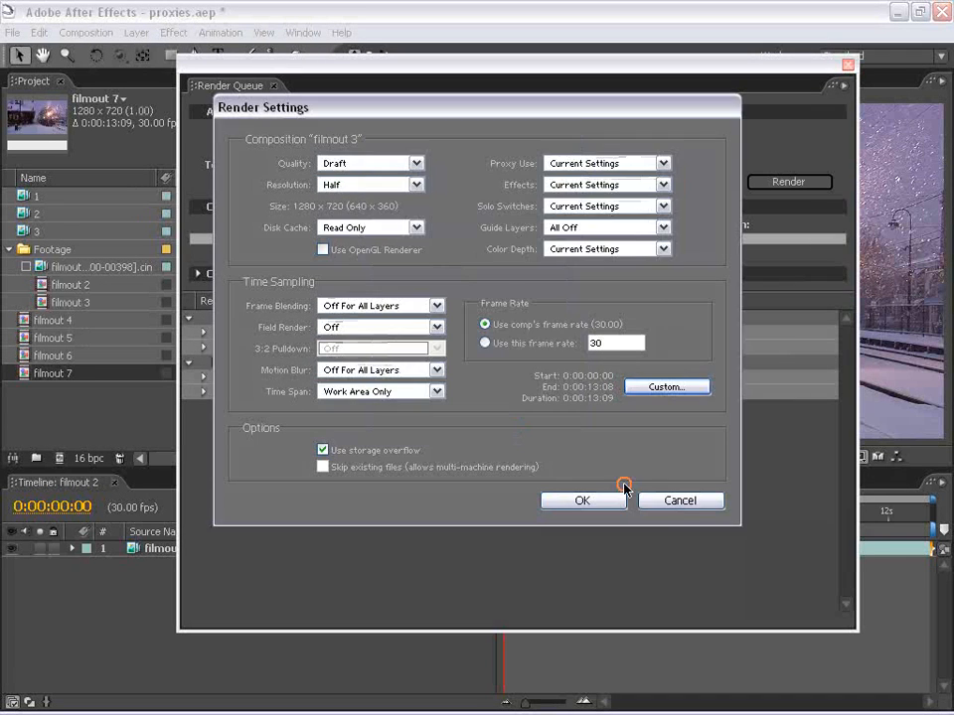
left_click(675, 503)
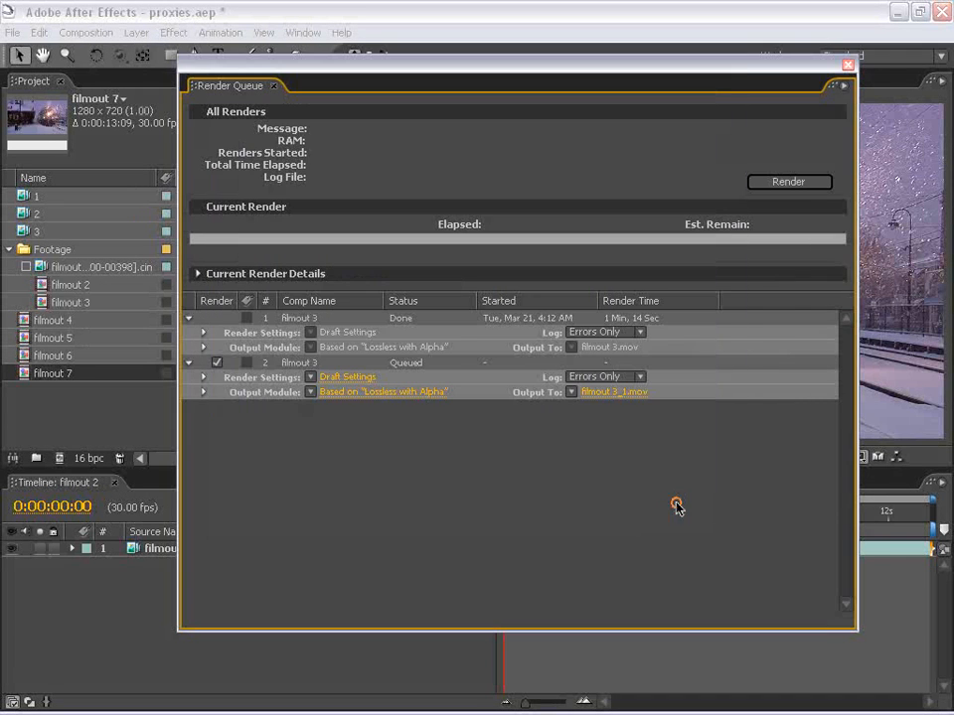
Delete the queued filmout 3 duplicate and close the render queue
left_click(283, 362)
key("Delete")
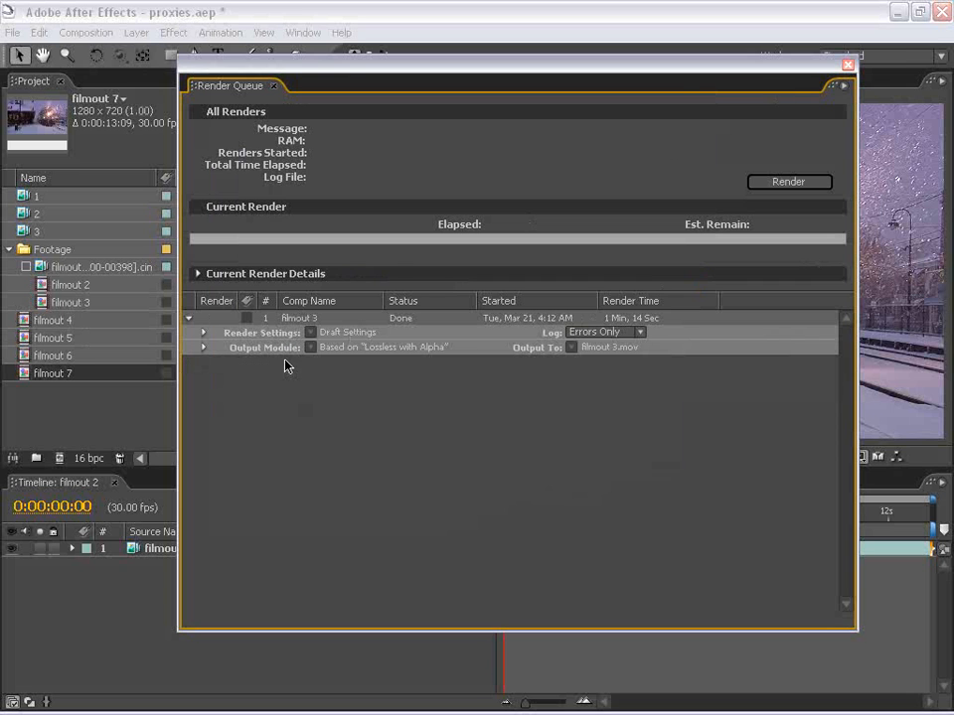
left_click(847, 66)
left_click(610, 672)
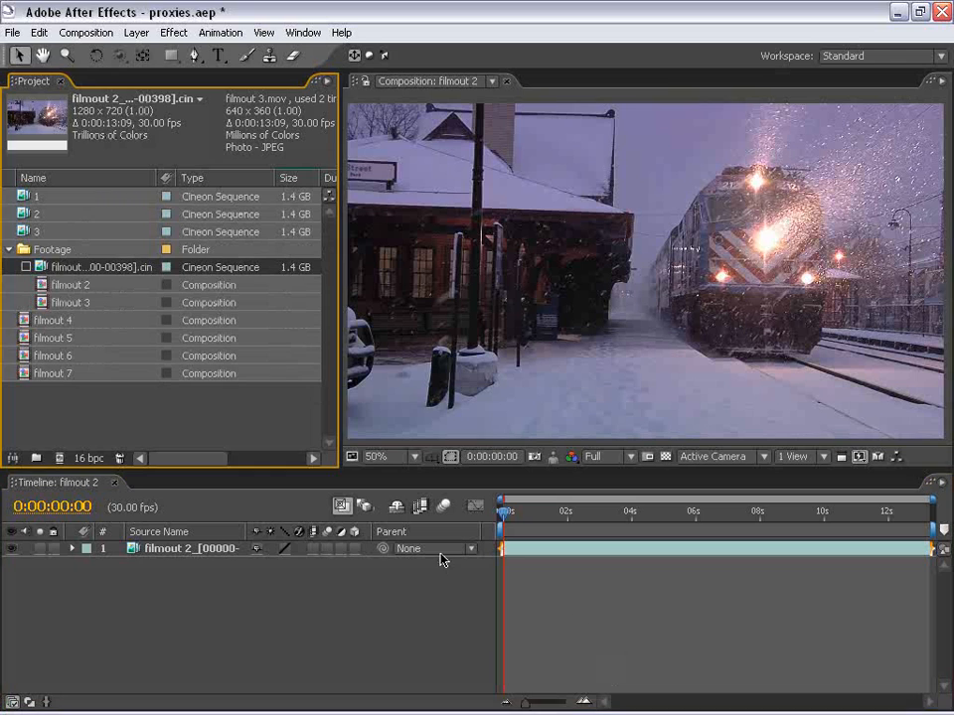
left_click(413, 479)
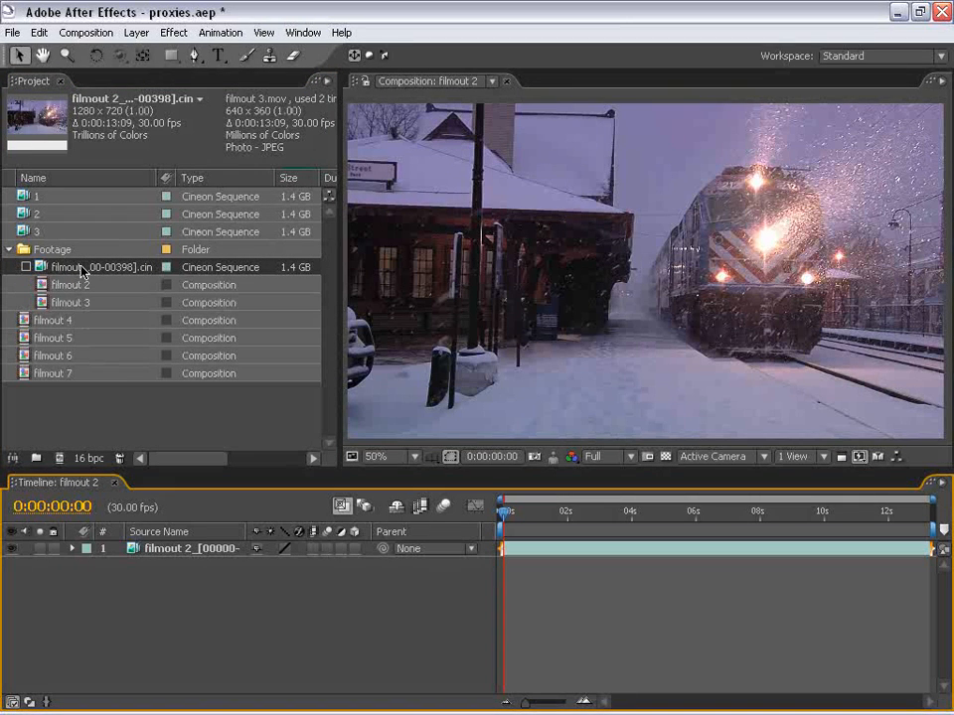
Set the filmout 2 composition's preview resolution to Half and turn on the proxy for the Cineon sequence in the Footage folder
left_click(602, 457)
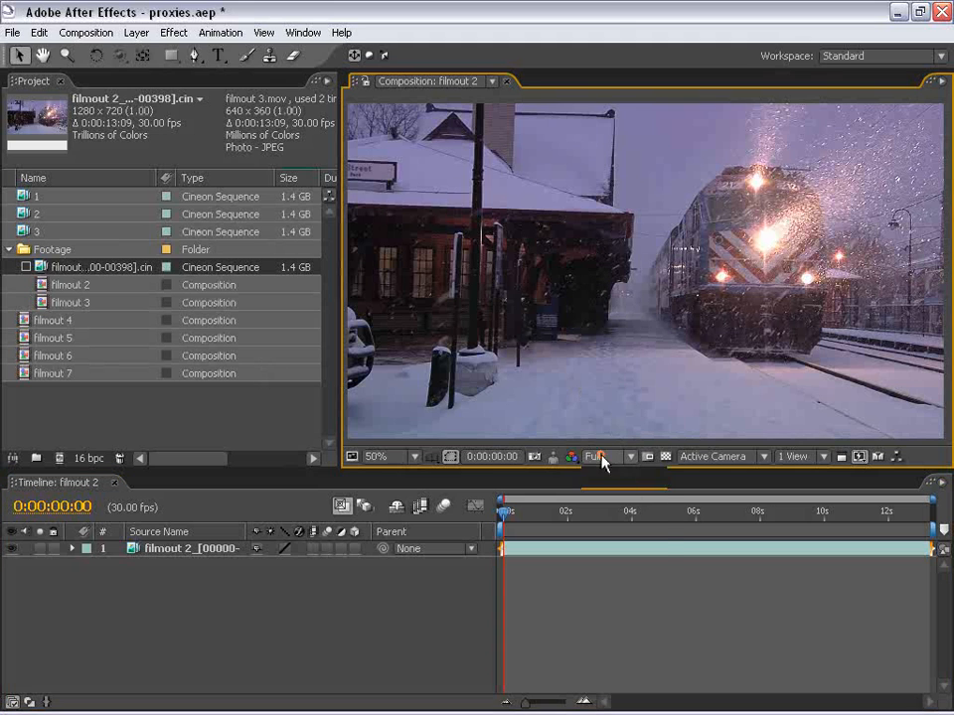
left_click(604, 488)
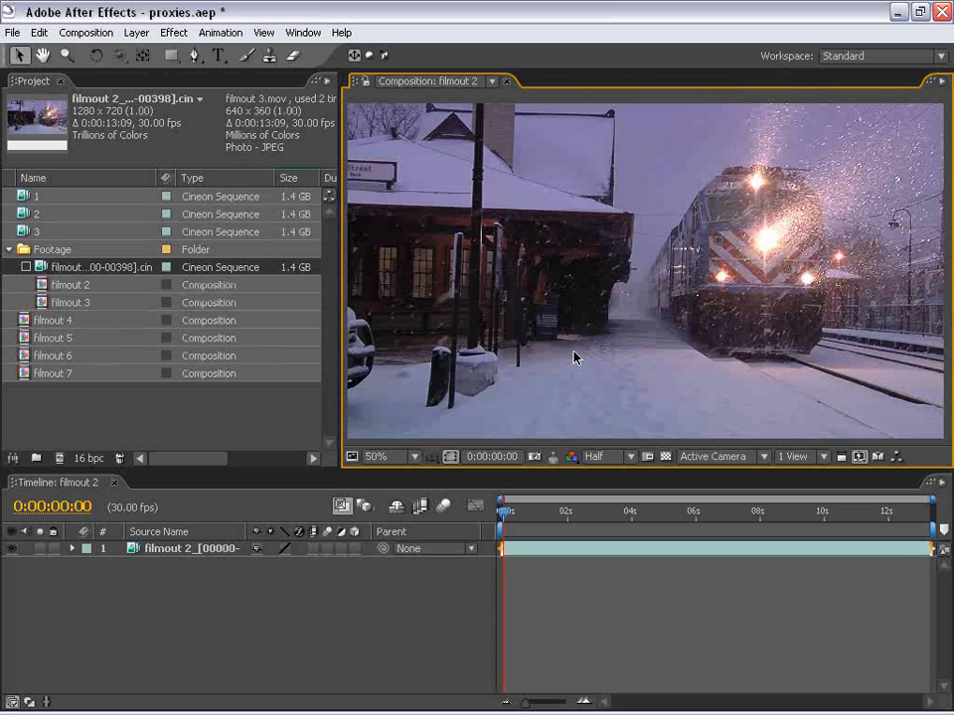
left_click(26, 268)
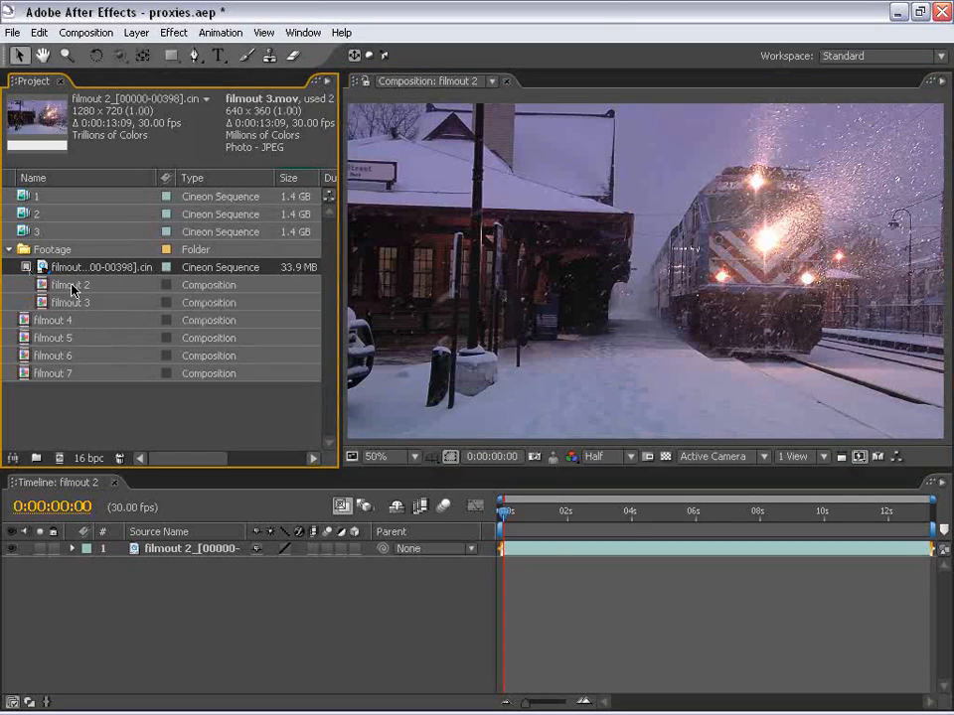
Scrub through the filmout 2 composition with Fast Previews kept at Adaptive Resolution and return to the first frame
left_click_drag(517, 513, 748, 553)
left_click(859, 456)
left_click(859, 456)
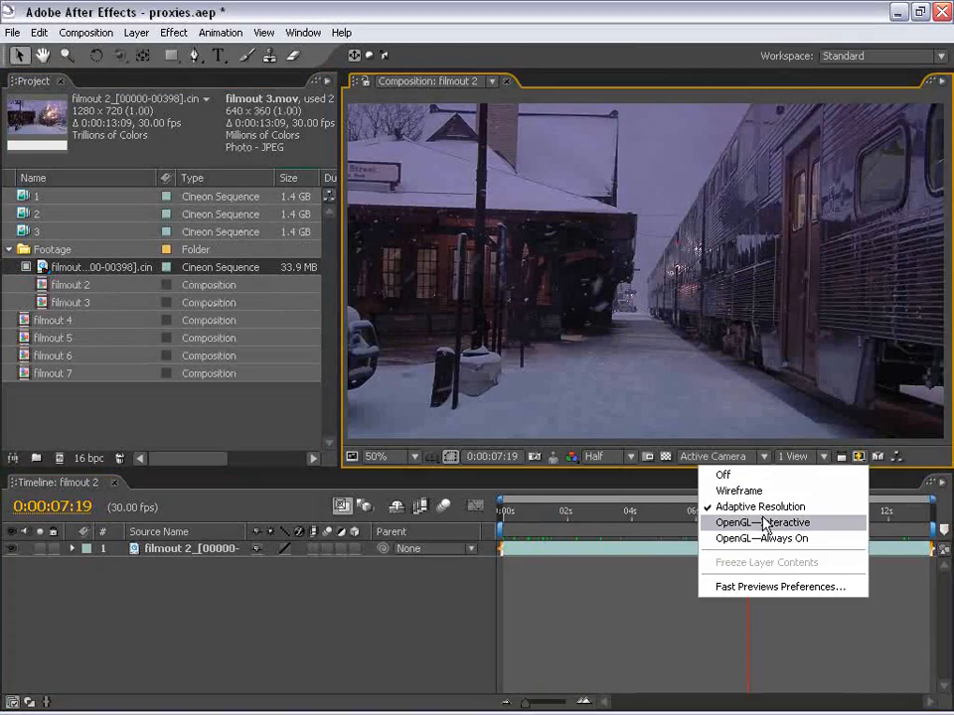
left_click(739, 508)
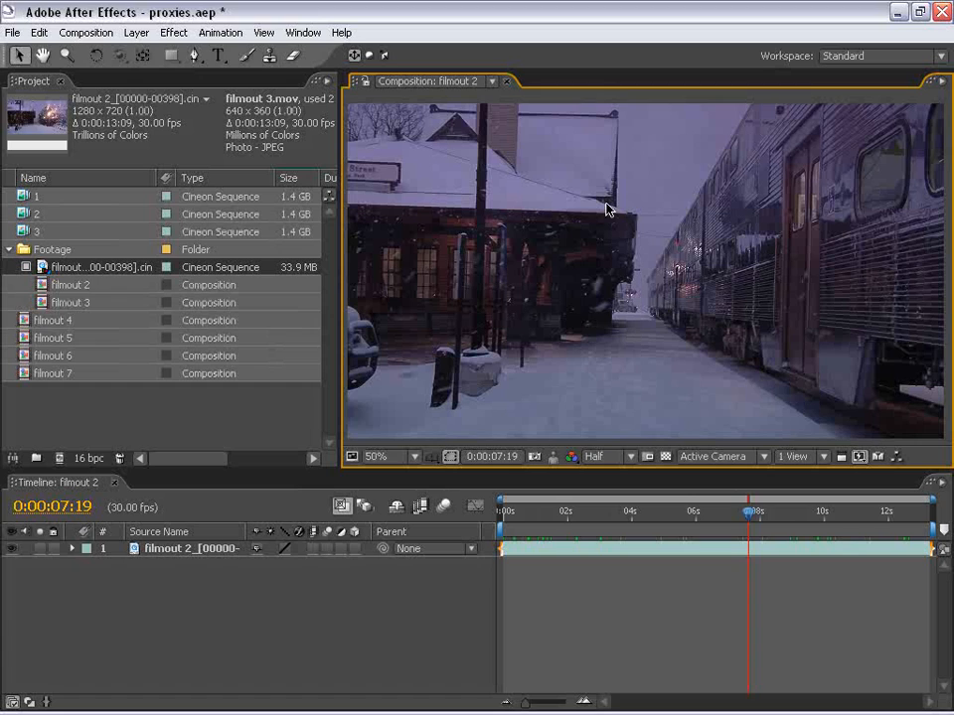
scroll(605, 207, "down", 1)
scroll(557, 298, "up", 1)
left_click_drag(748, 512, 912, 513)
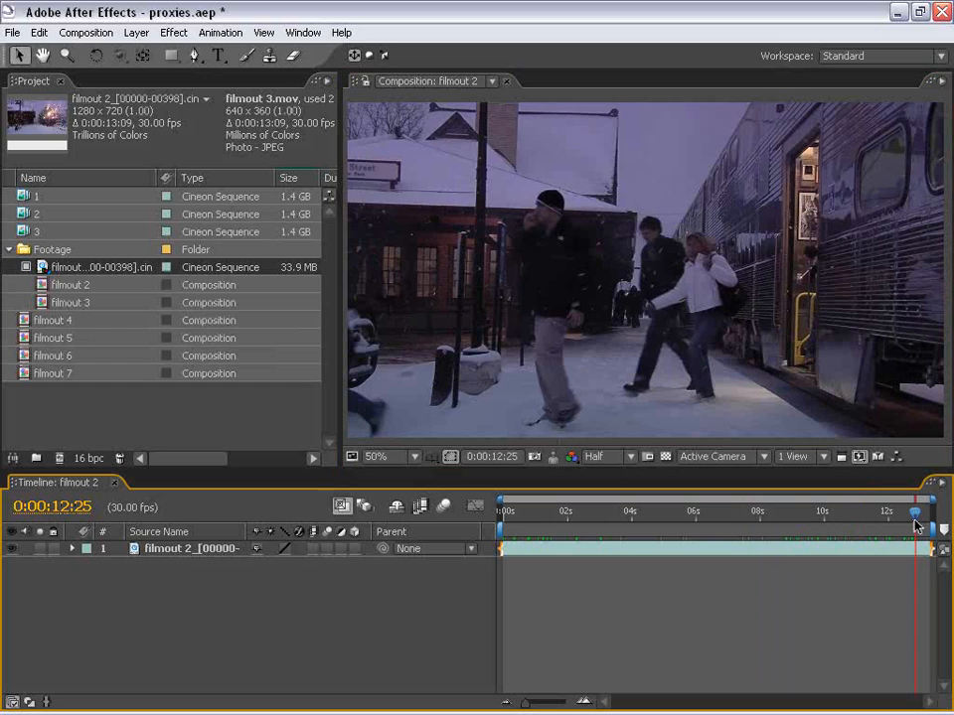
left_click_drag(915, 524, 494, 536)
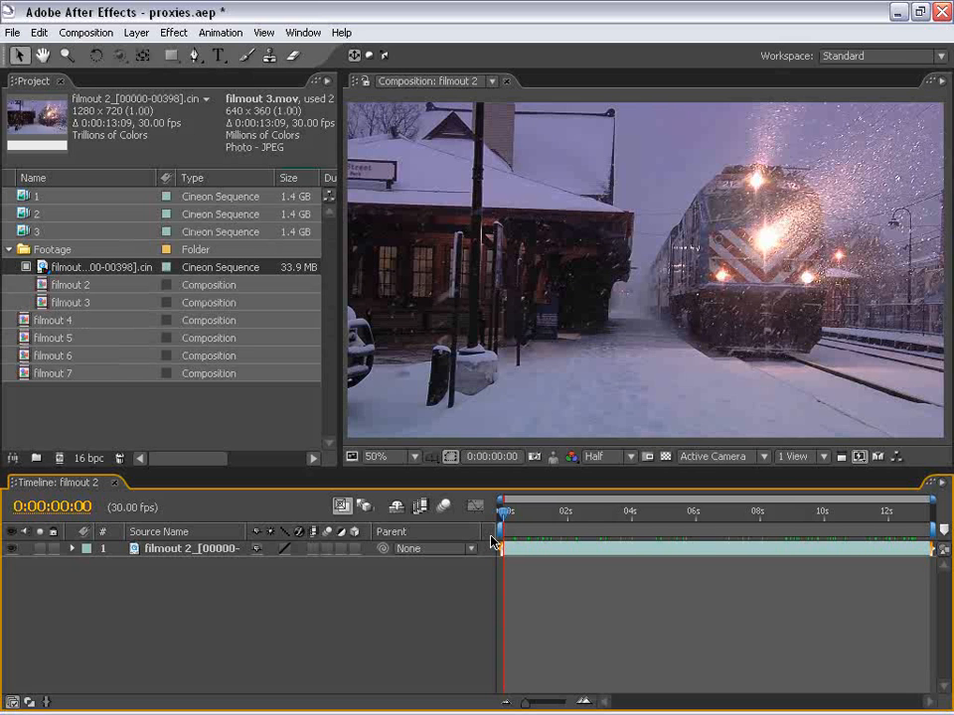
In the Motion Tracking workspace, start a motion track on the filmout 2 layer and enlarge Track Point 1's feature and search regions
left_click(541, 557)
left_click(304, 31)
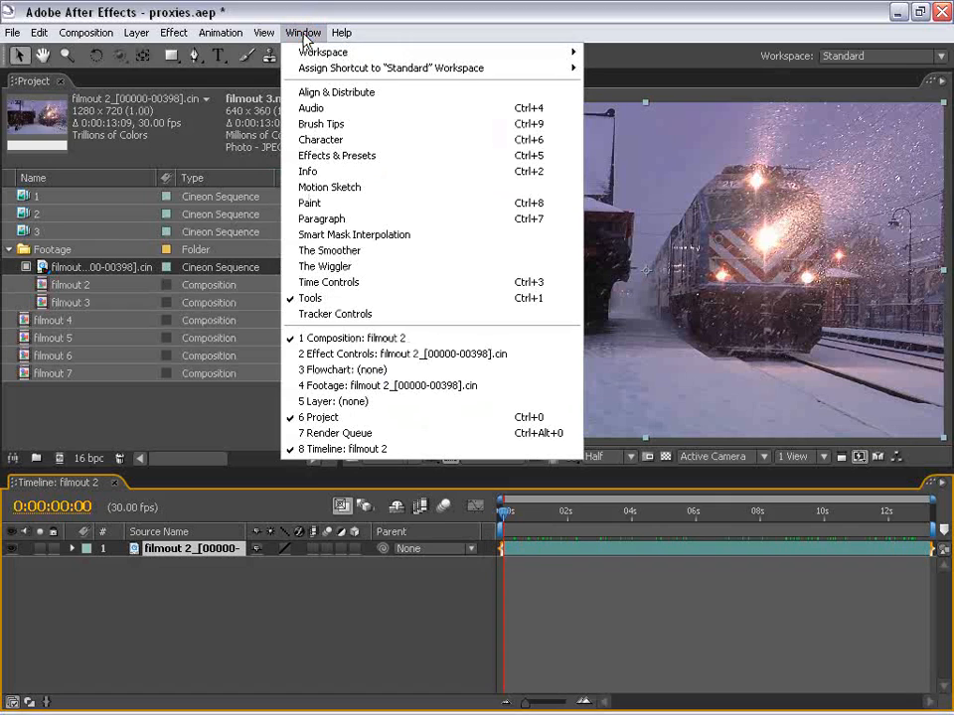
left_click(842, 55)
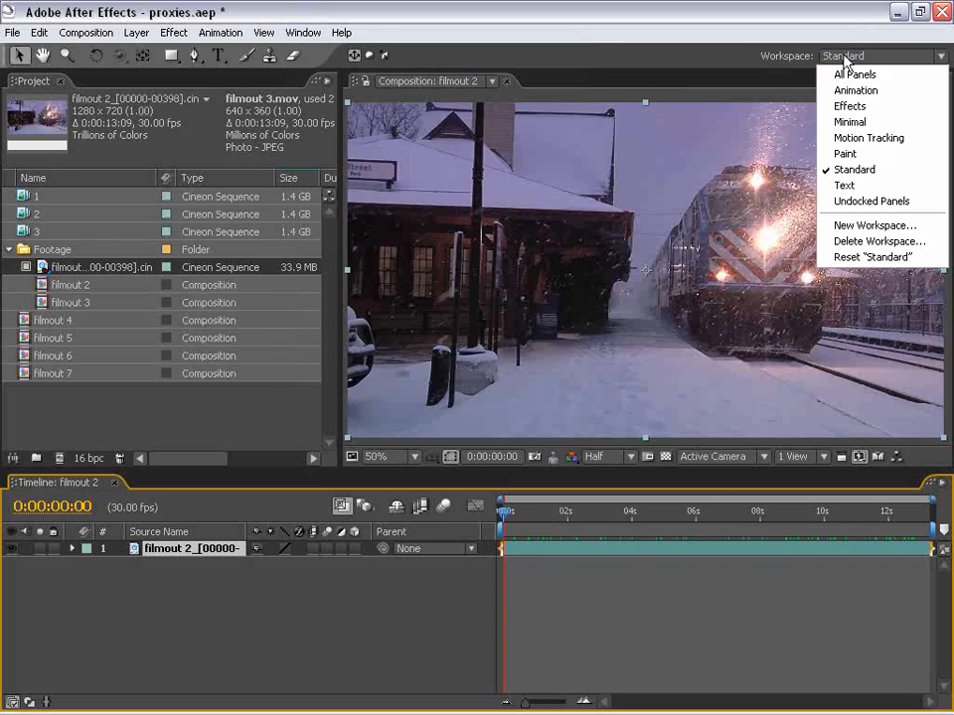
left_click(852, 138)
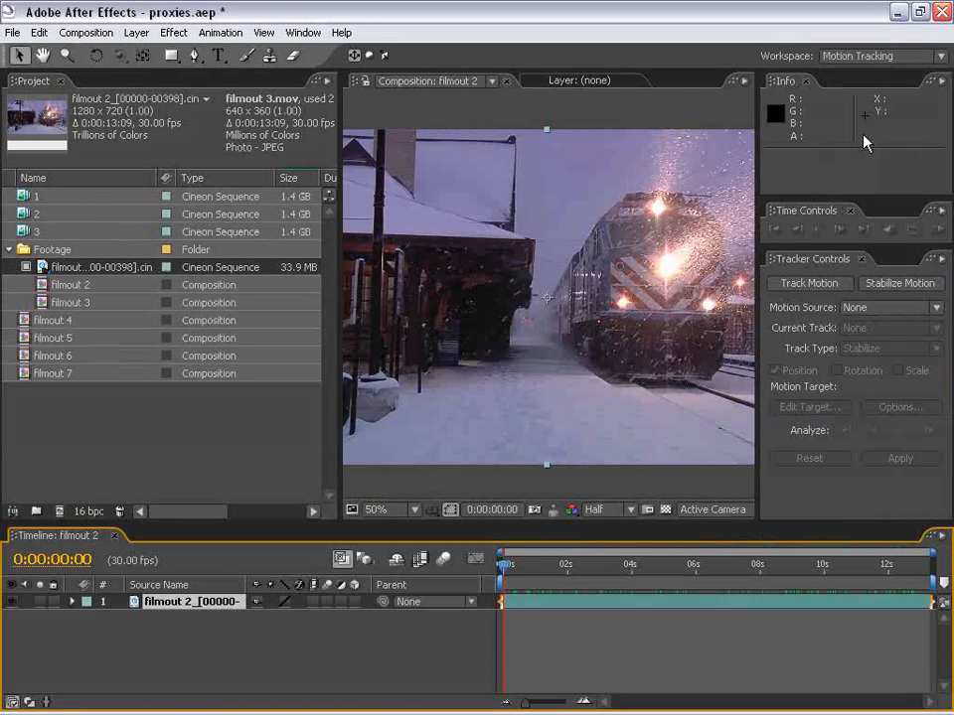
left_click(809, 283)
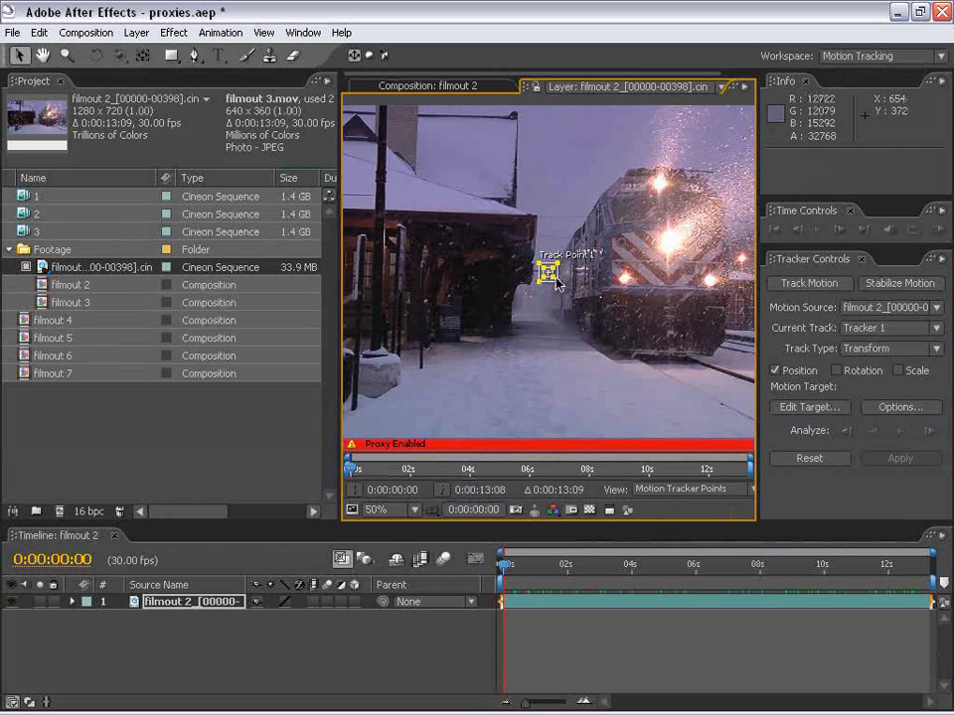
left_click_drag(554, 278, 583, 283)
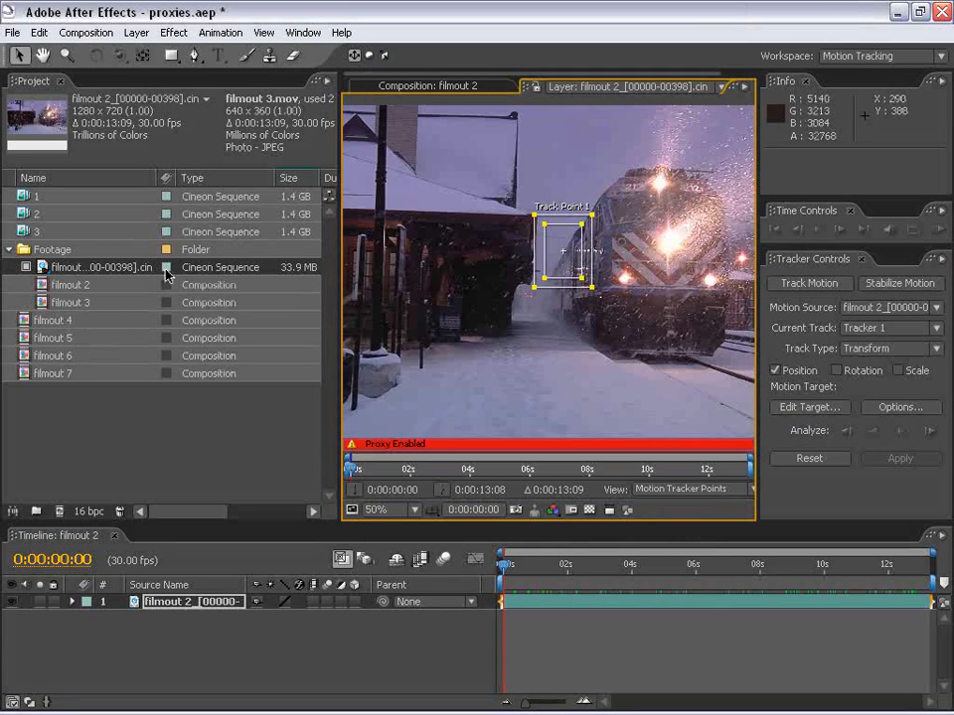
Turn off the Cineon sequence's proxy, shrink Track Point 1's feature region and analyze the track forward for a few frames
left_click(26, 267)
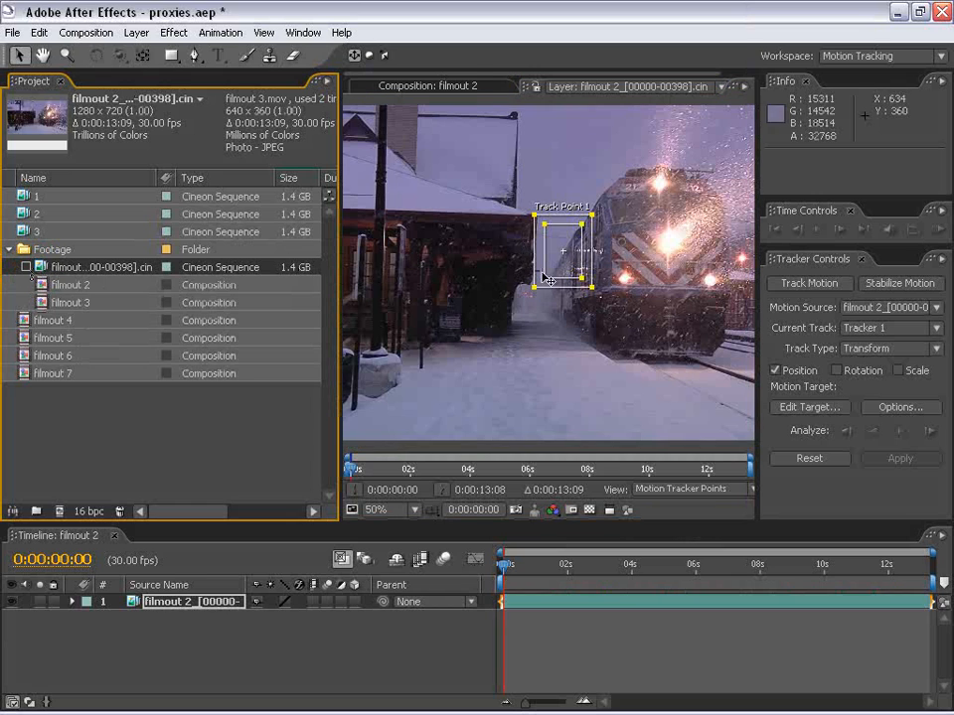
left_click_drag(584, 276, 576, 270)
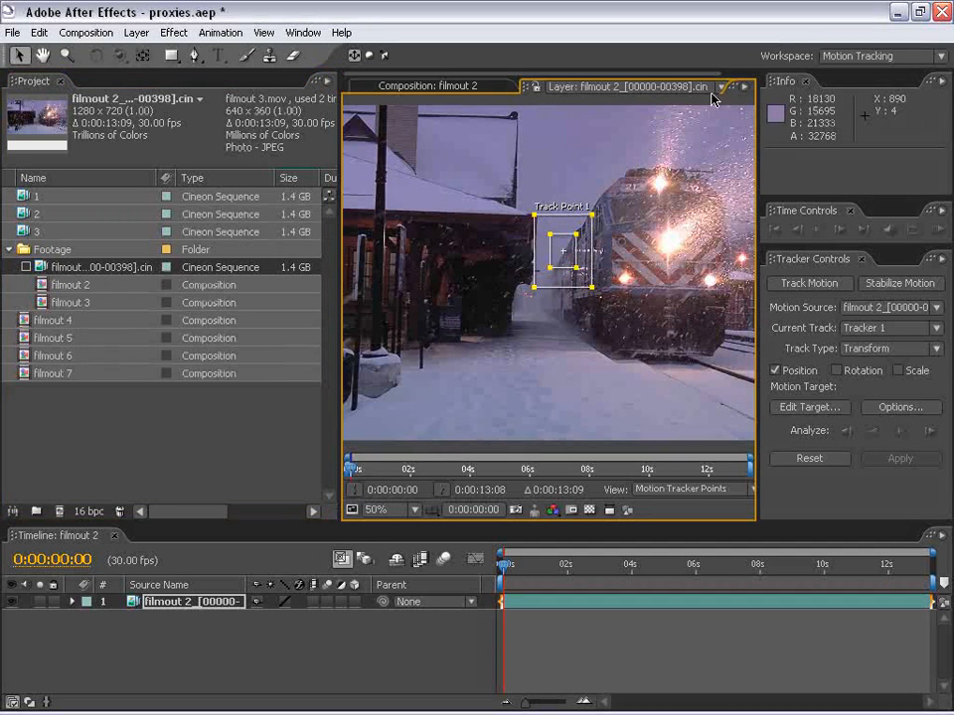
left_click(901, 432)
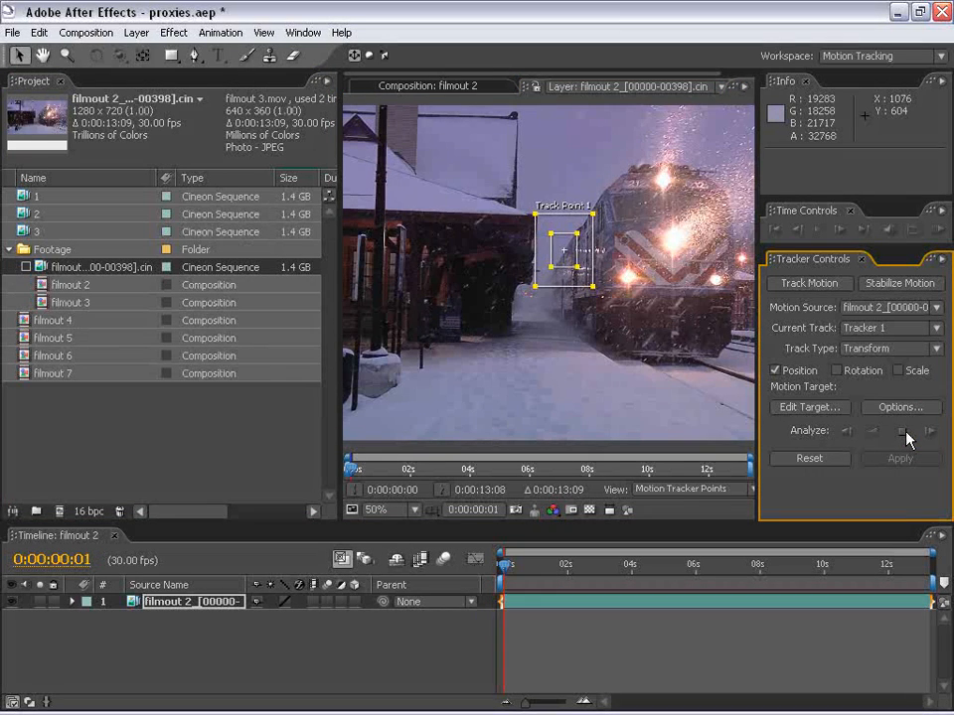
left_click(905, 432)
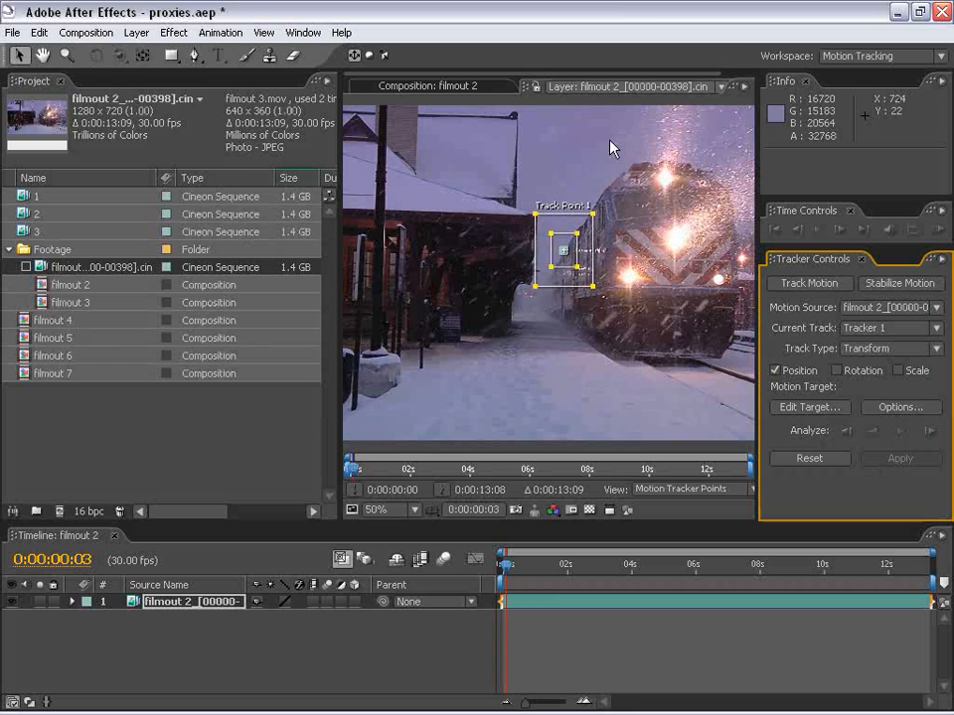
Widen the viewer area, close the layer view and choose Full resolution for the filmout 2 composition
left_click_drag(759, 84, 853, 84)
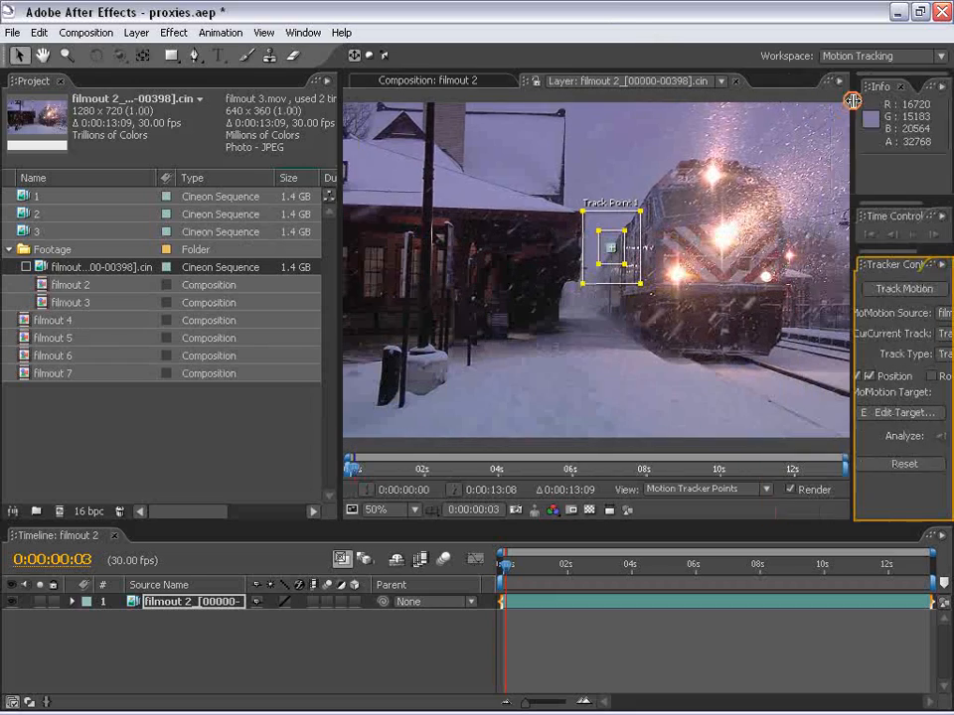
left_click(736, 82)
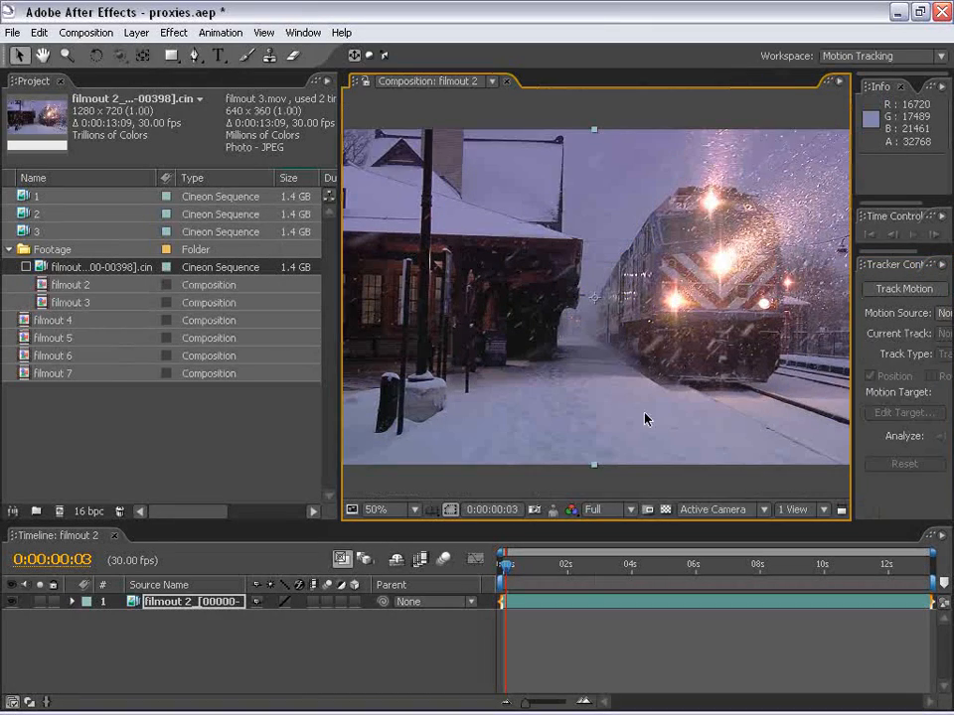
left_click(604, 513)
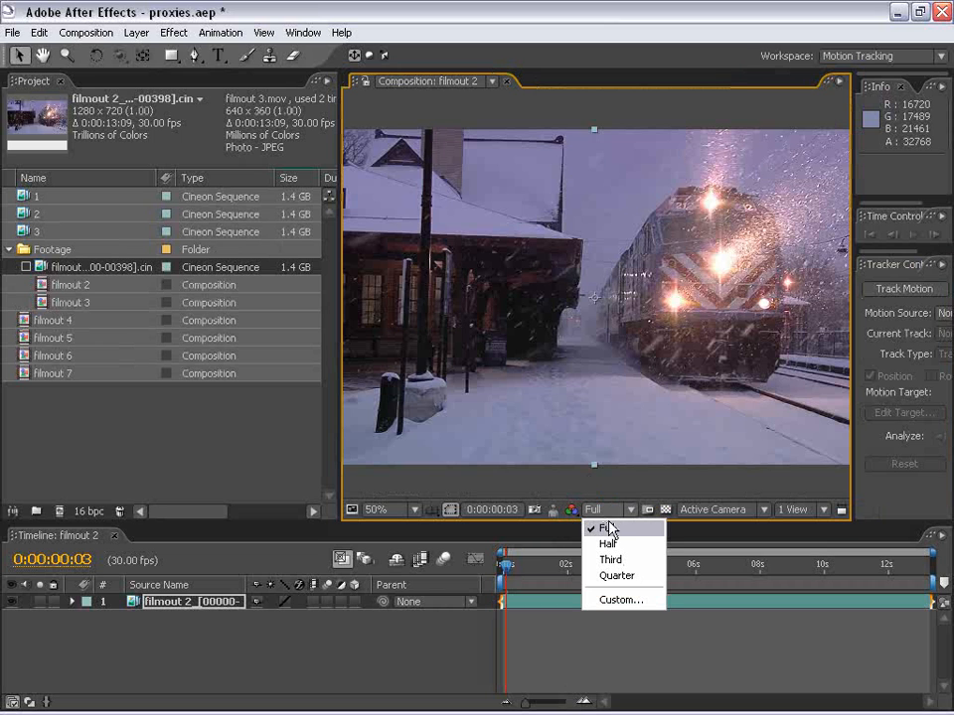
left_click(606, 527)
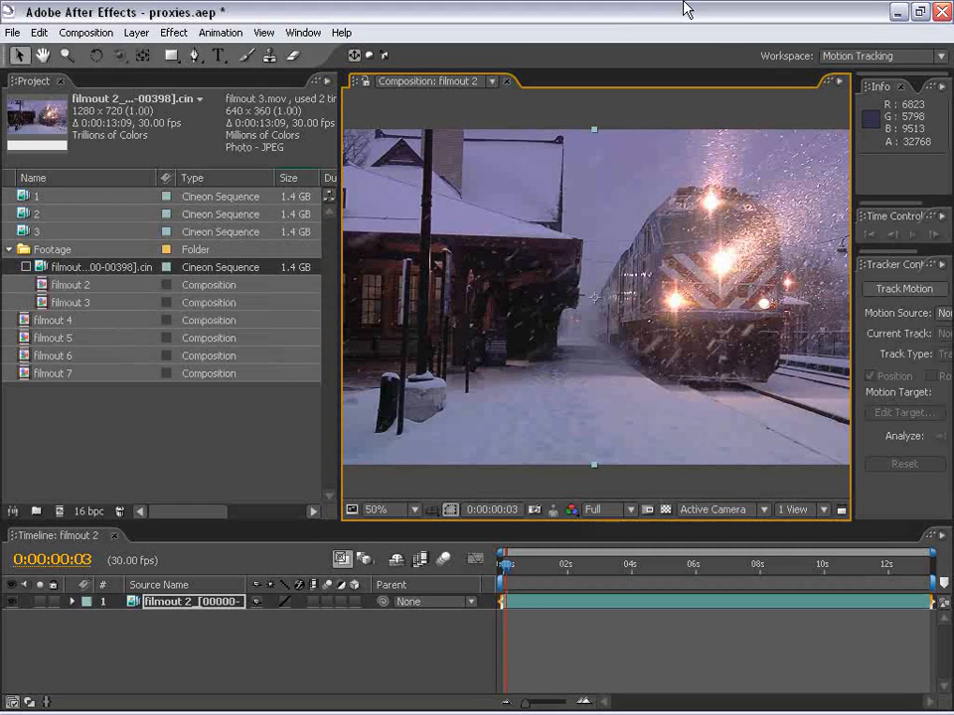
Return to the Standard workspace and turn the Cineon sequence's proxy back on
left_click(866, 56)
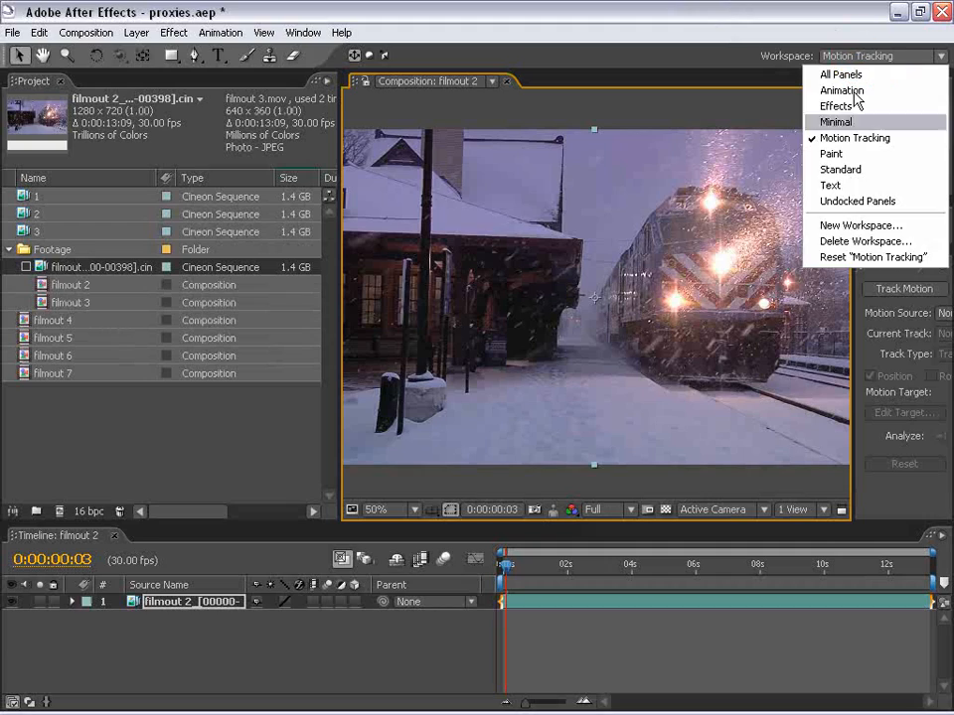
left_click(842, 169)
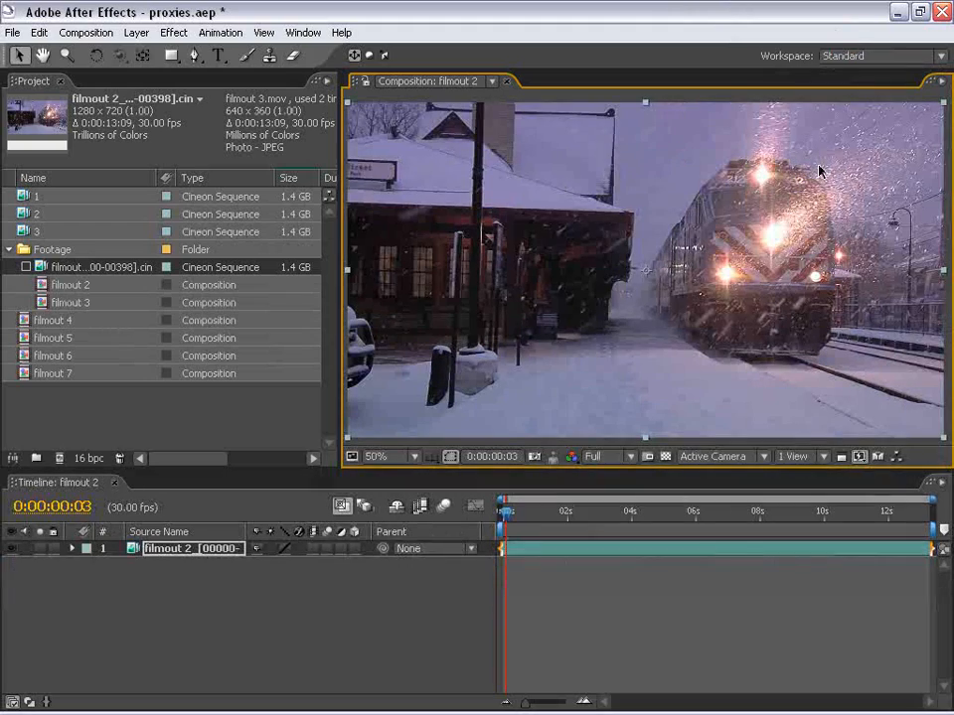
left_click(26, 267)
left_click(628, 587)
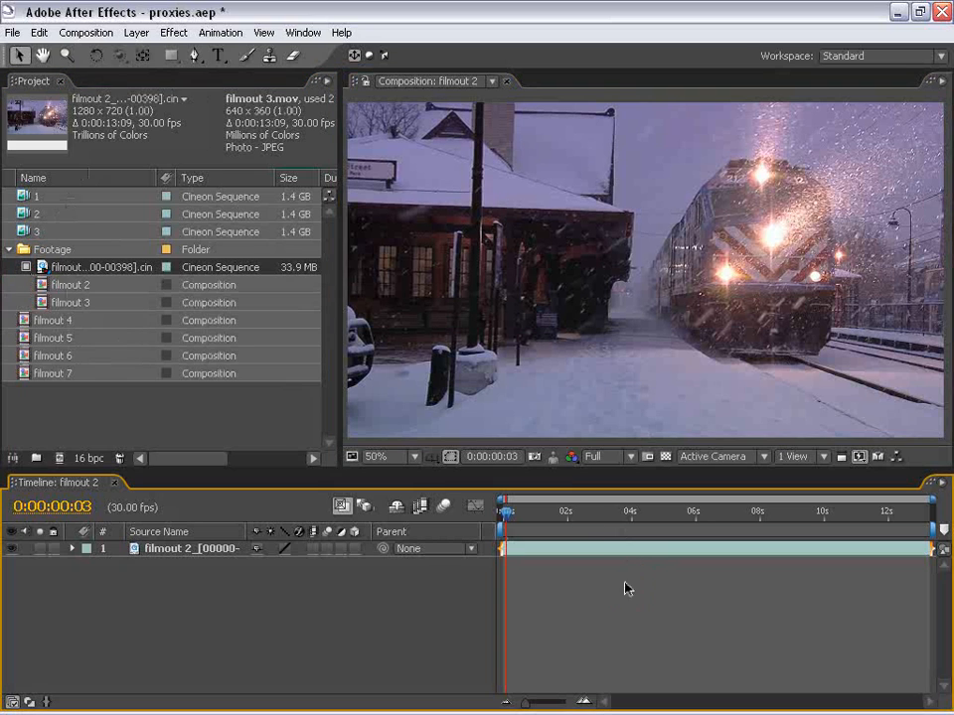
Sample later frames of filmout 2, set the composition's resolution to Half and return to the first frame
left_click(753, 512)
left_click(668, 510)
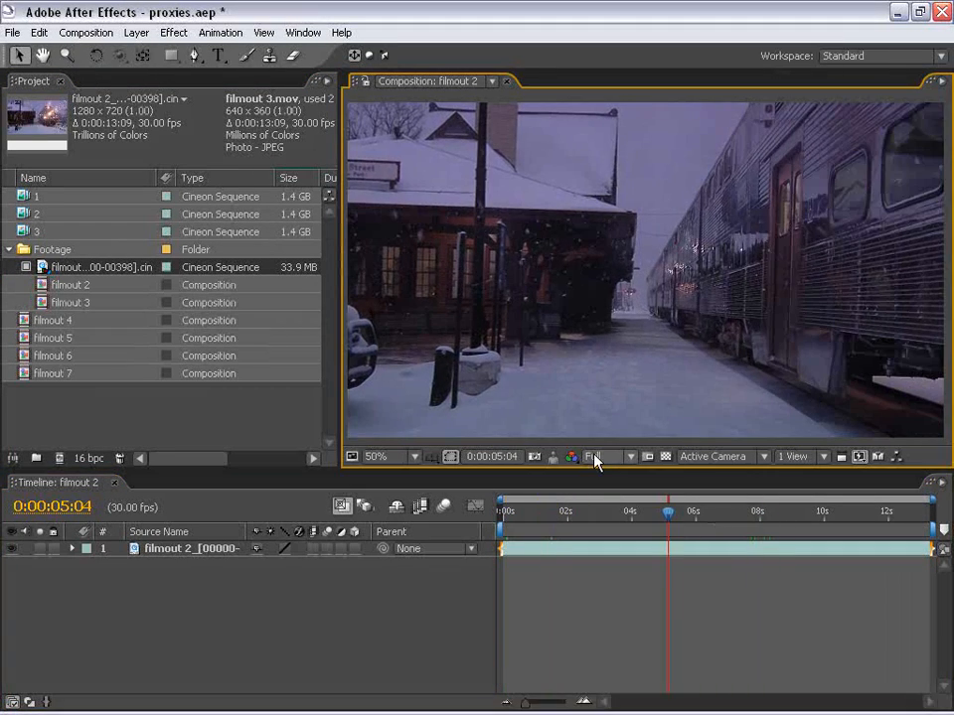
left_click(597, 459)
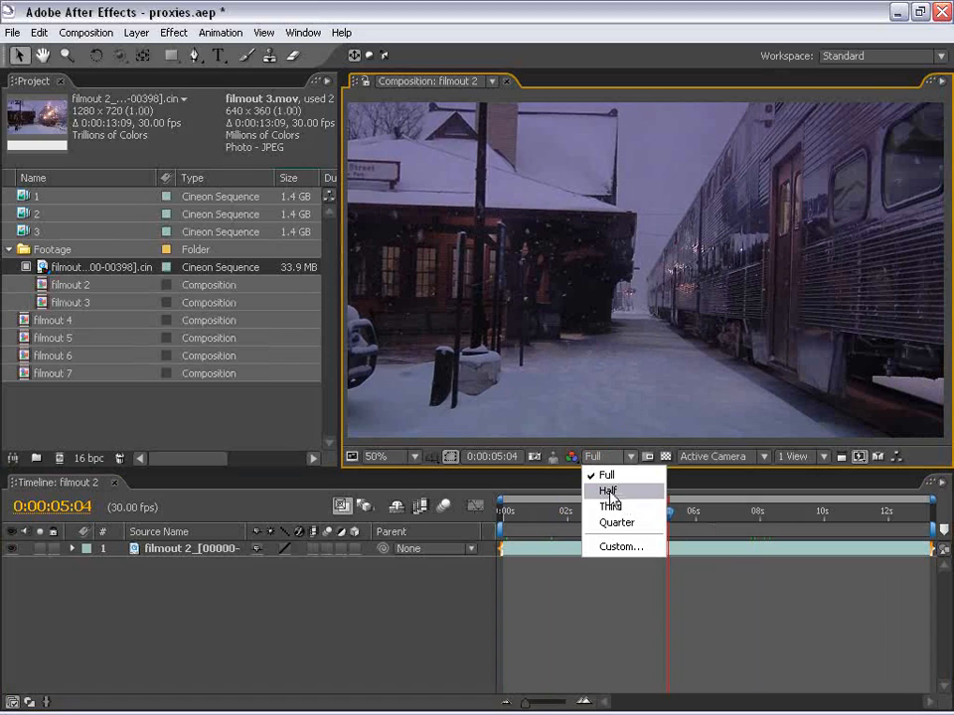
left_click(610, 493)
left_click_drag(668, 511, 502, 532)
Show the Time Controls, try Half as the RAM preview resolution and restore it to Auto
left_click(301, 34)
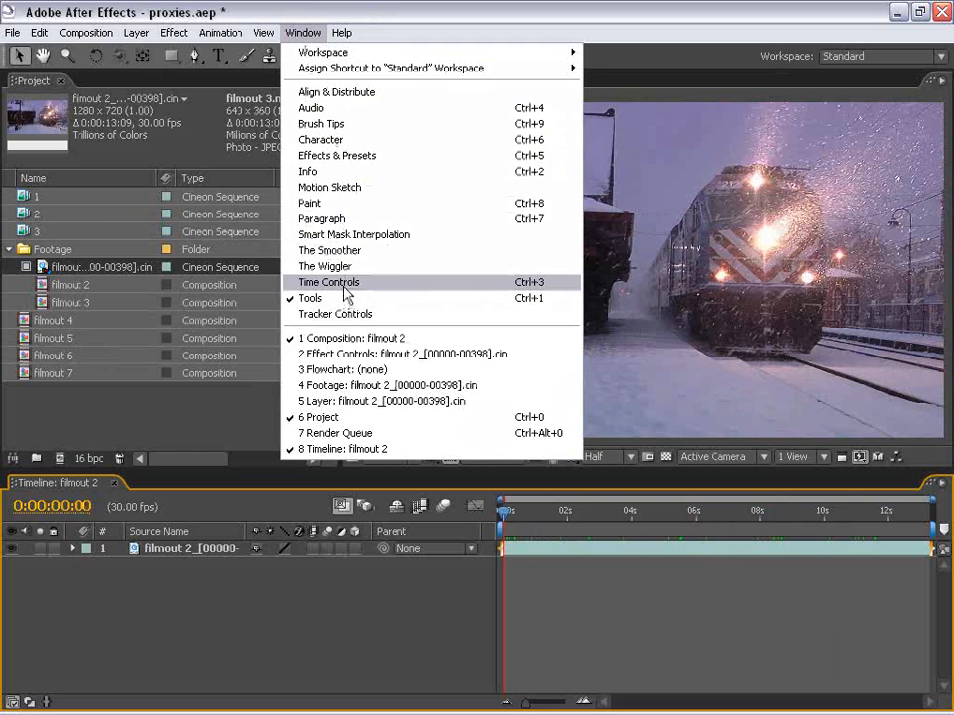
left_click(342, 285)
left_click(912, 162)
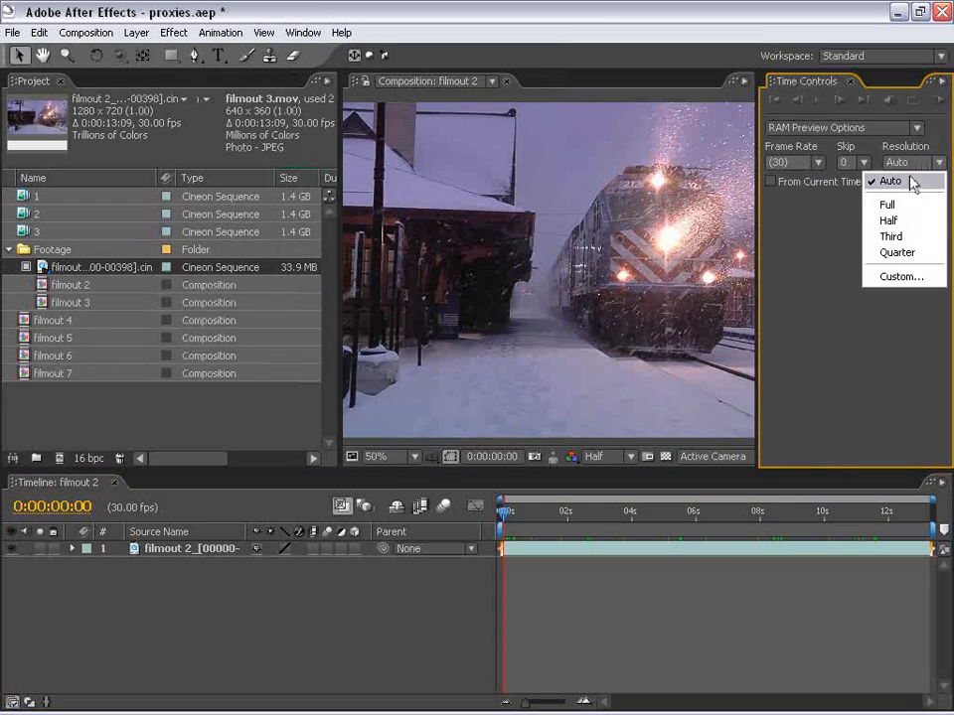
left_click(890, 221)
left_click(911, 165)
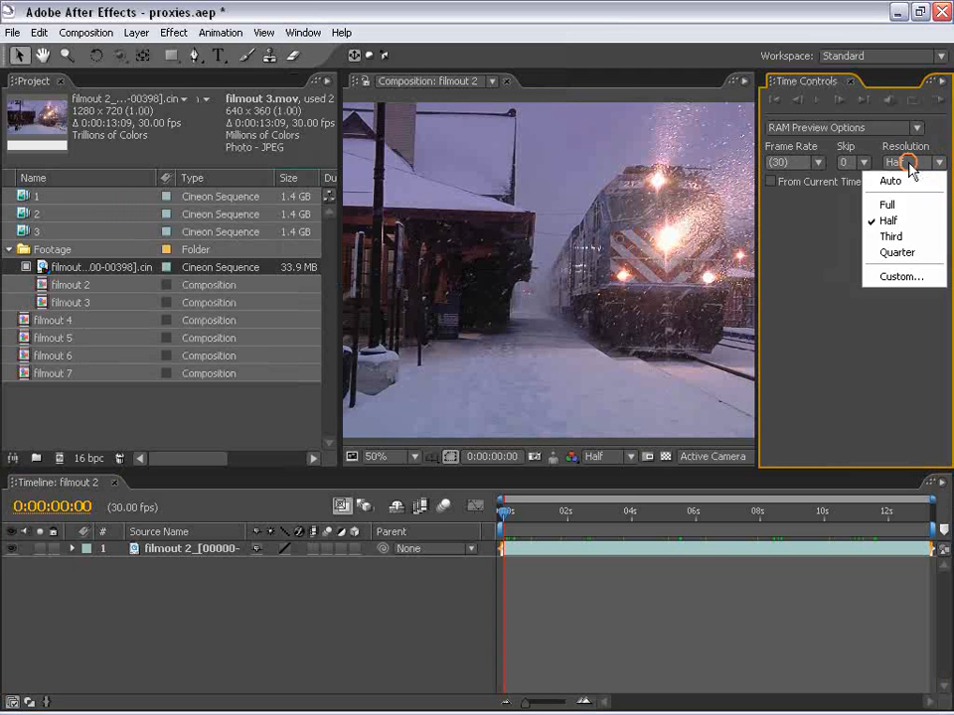
left_click(890, 181)
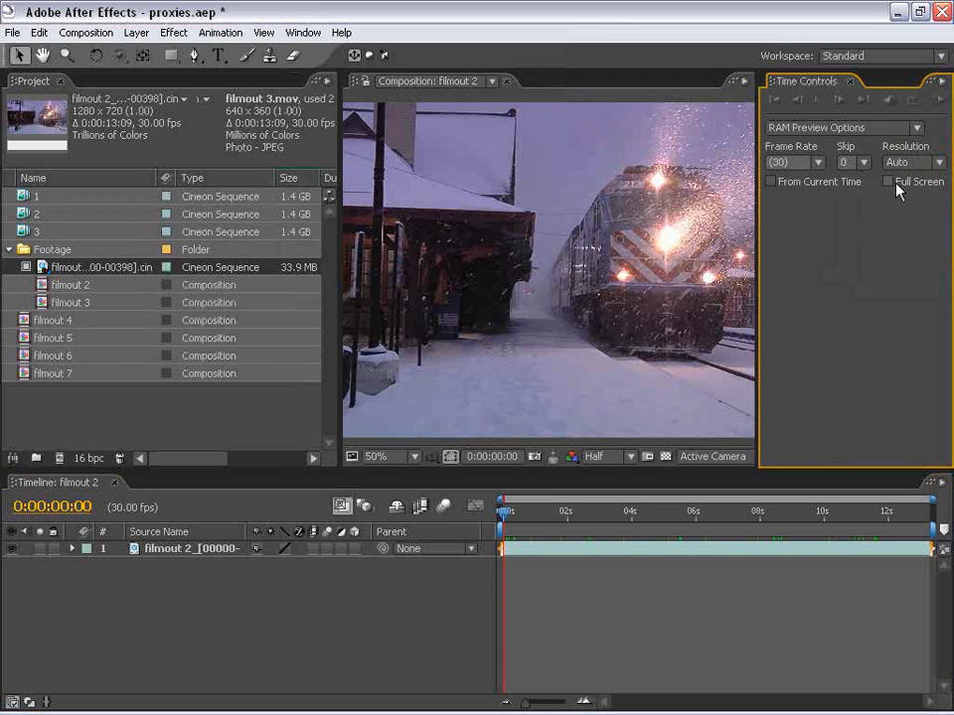
Turn the Cineon sequence's proxy off and back on to compare it with the full-resolution footage in filmout 2
left_click(434, 245)
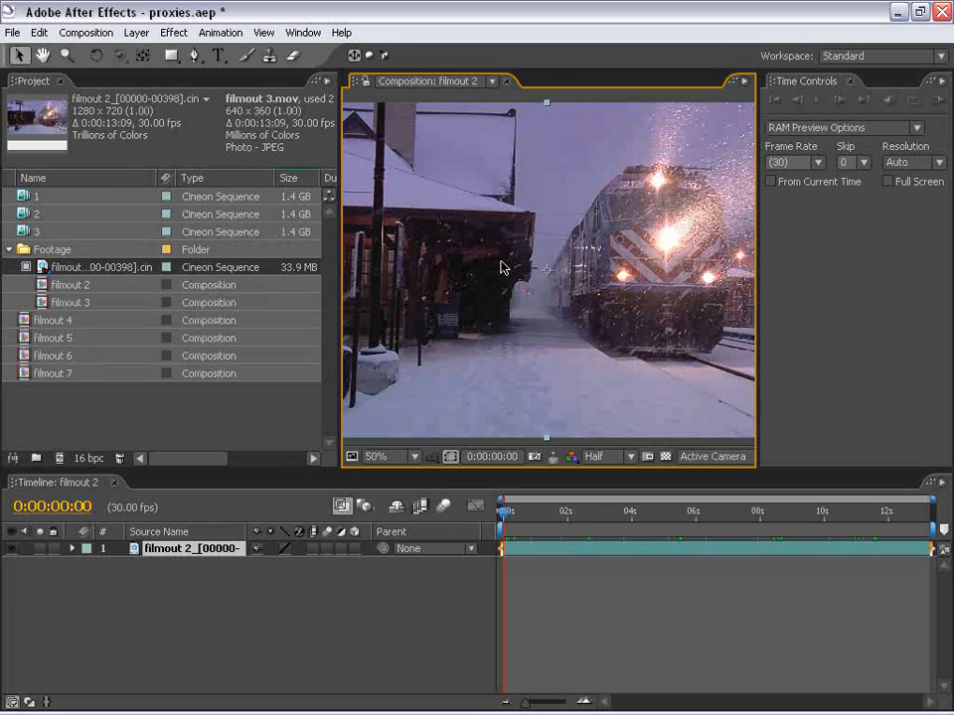
left_click(27, 267)
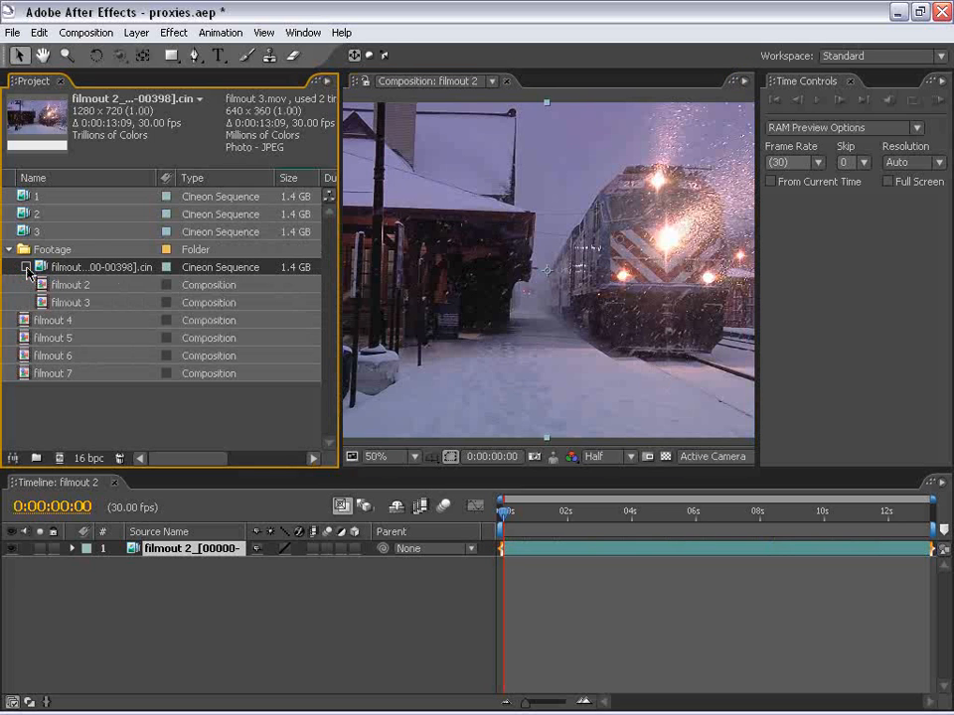
left_click(27, 269)
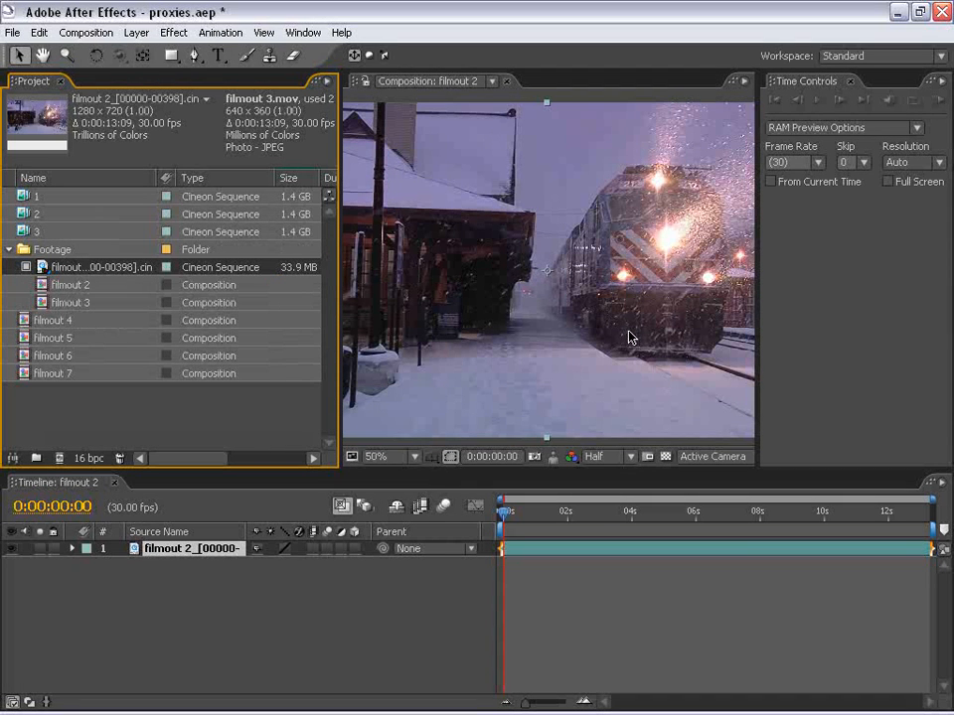
Add filmout 2 to the render queue, review the Proxy Use choices in its render settings, cancel the settings and close the queue
left_click(85, 32)
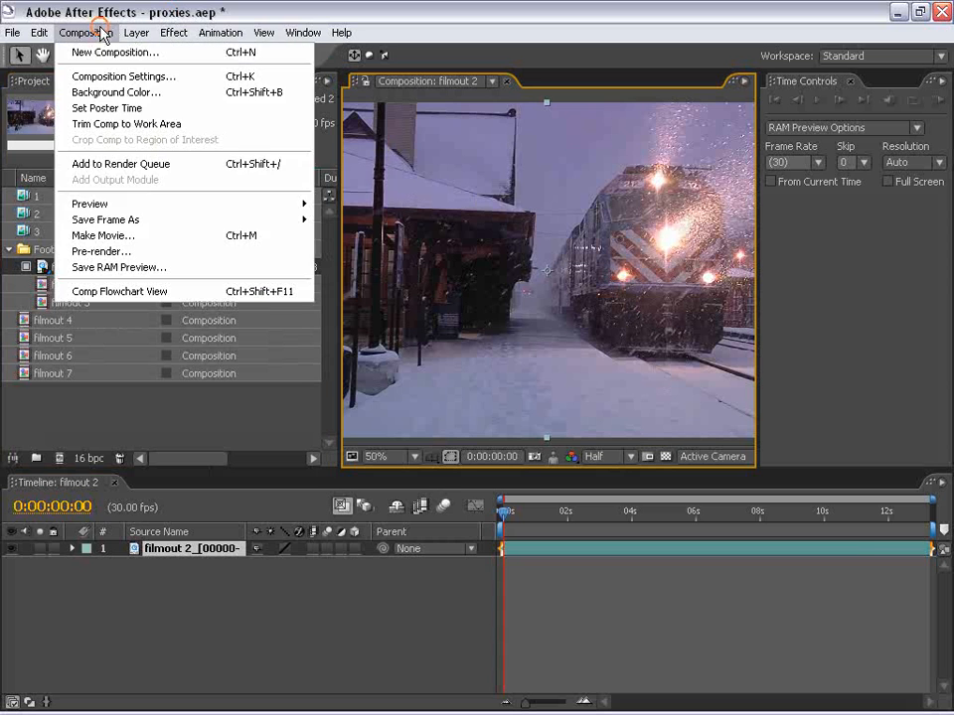
left_click(133, 163)
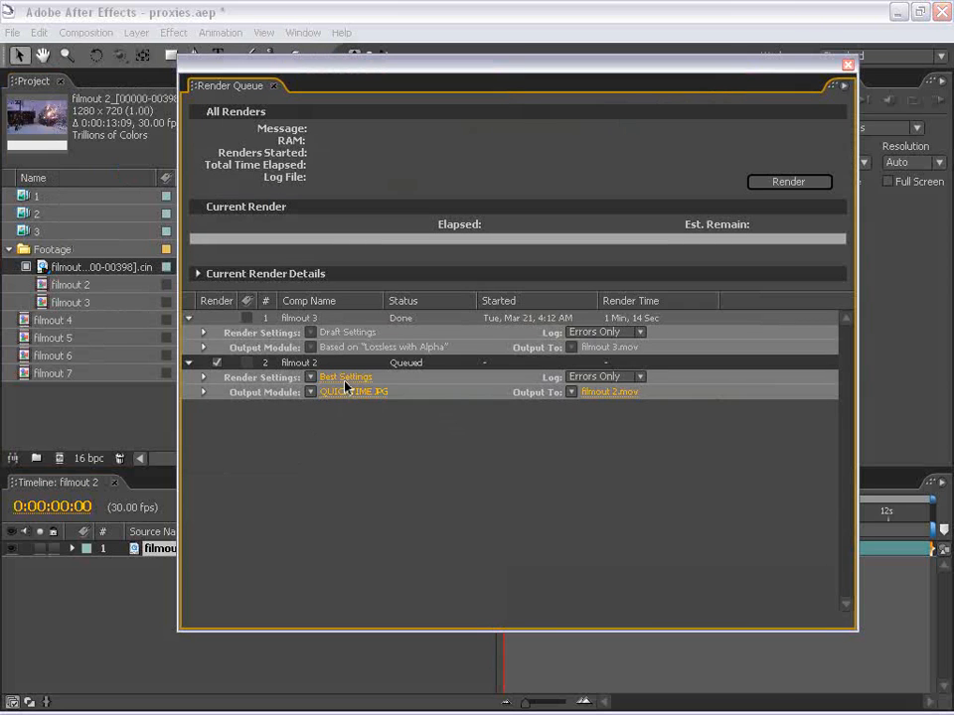
left_click(342, 387)
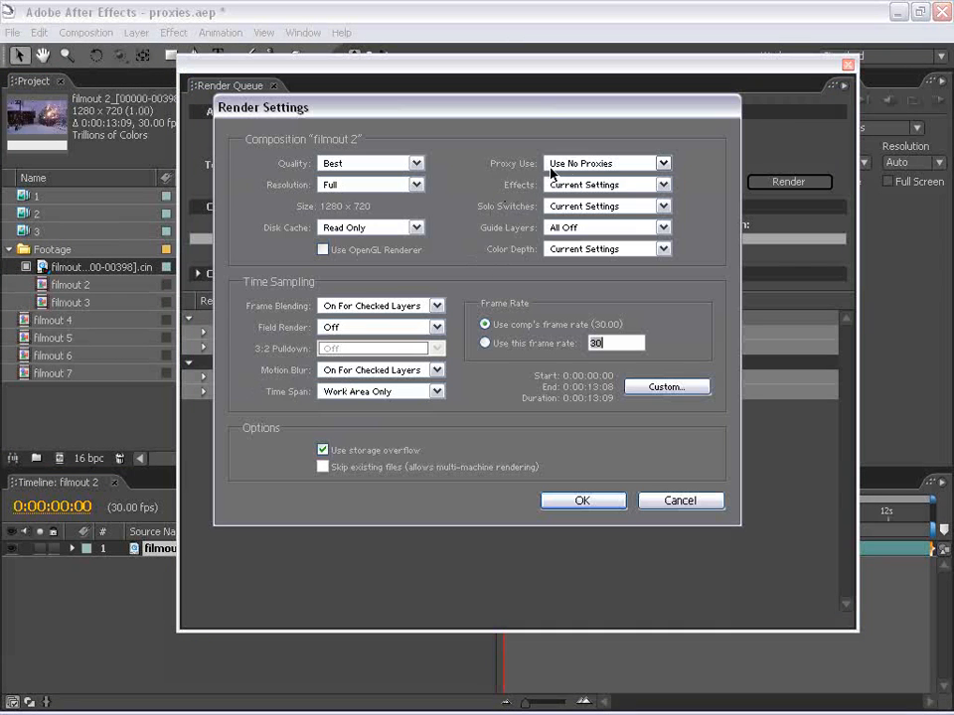
left_click(595, 165)
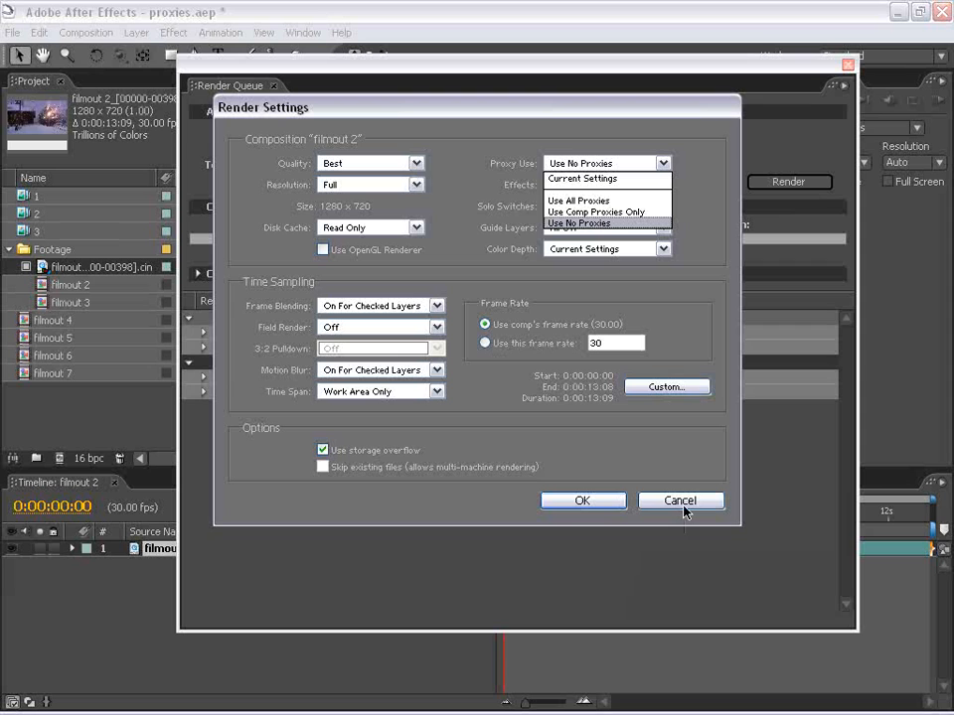
left_click(675, 469)
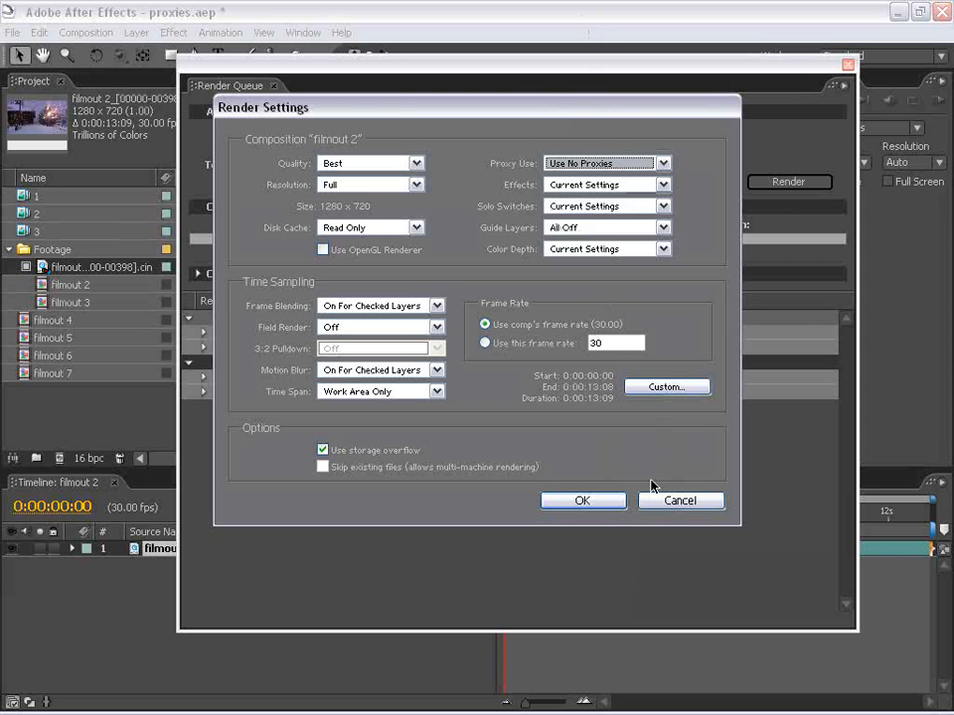
left_click(676, 501)
key("ctrl+w")
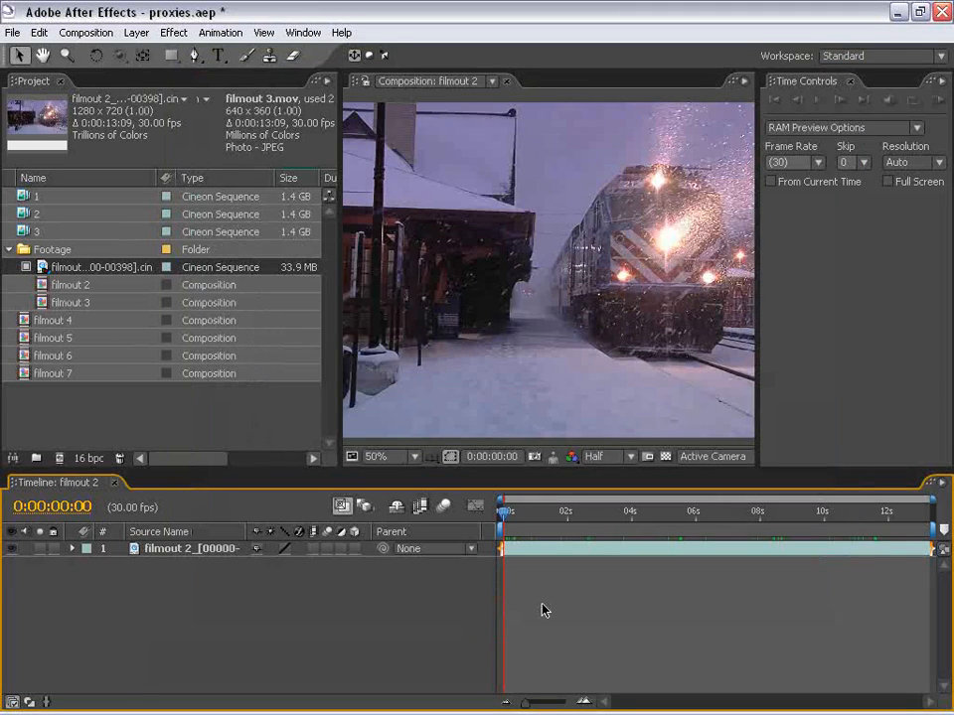